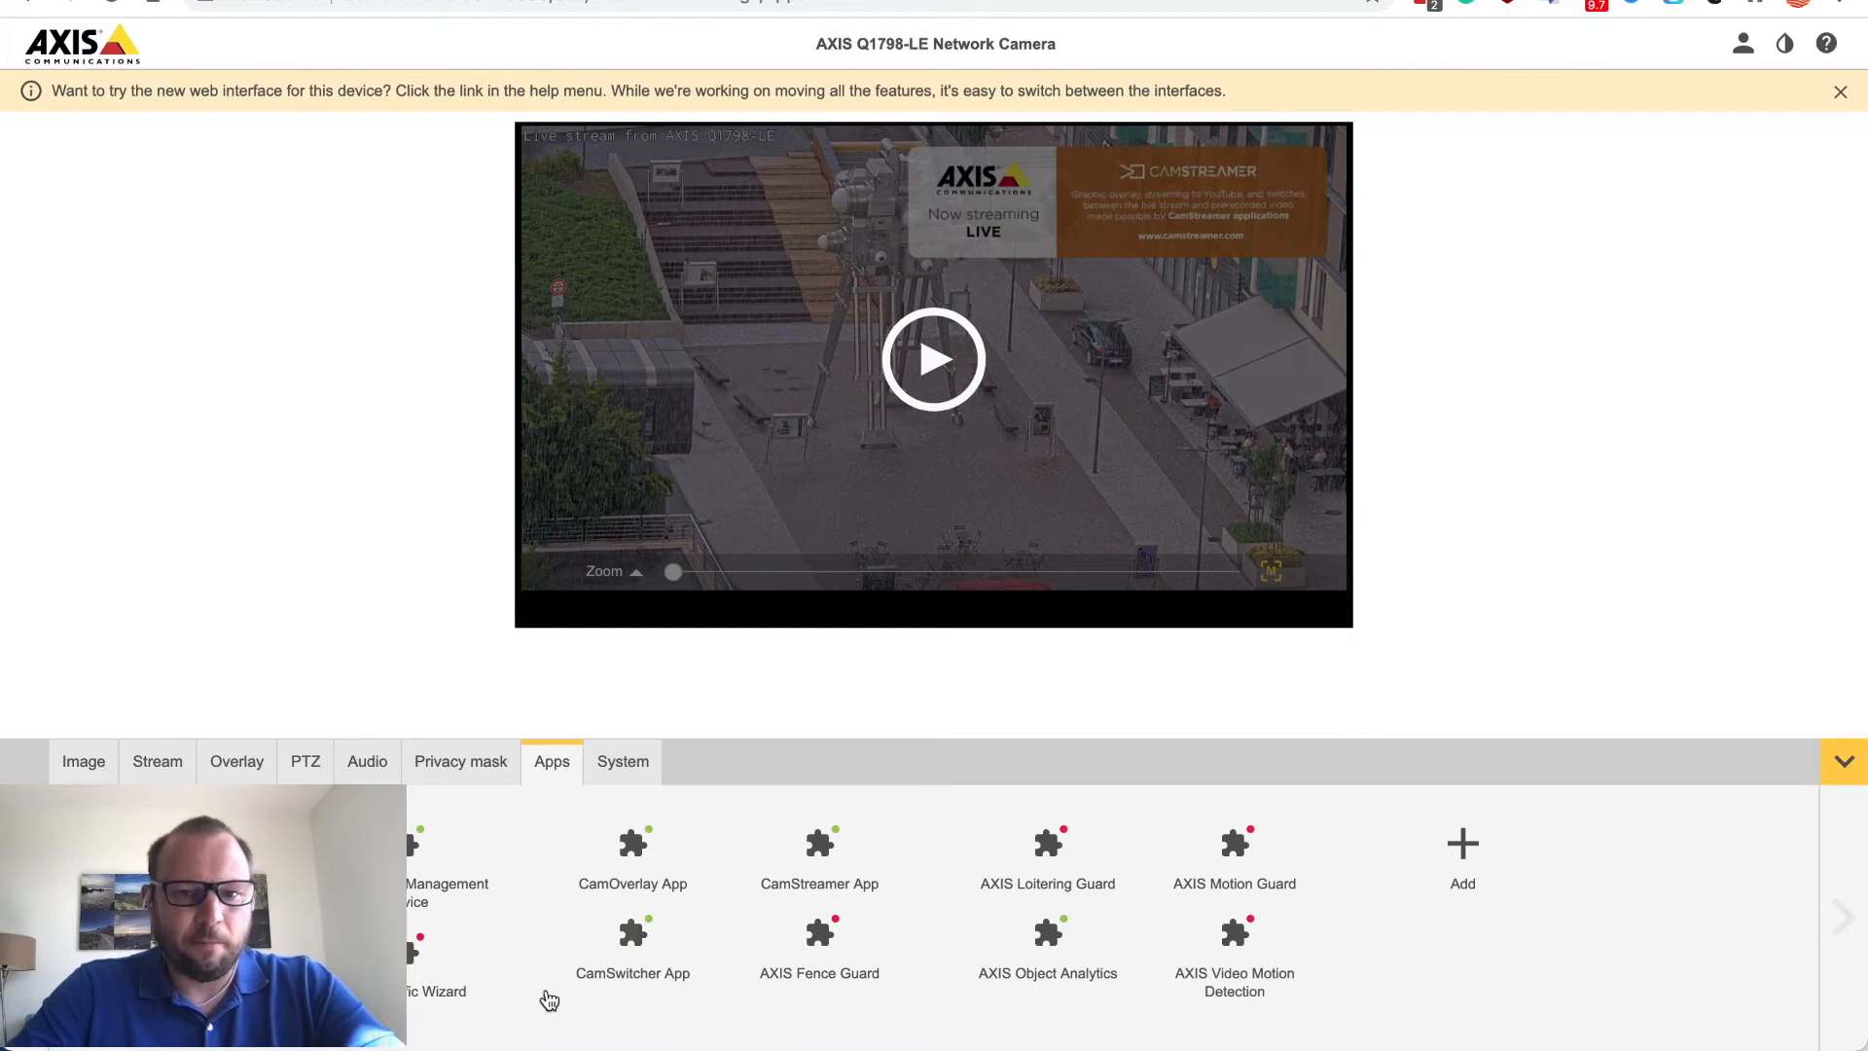
Step: Launch the CamSwitcher App interface from the camera's installed apps list
left_click(633, 942)
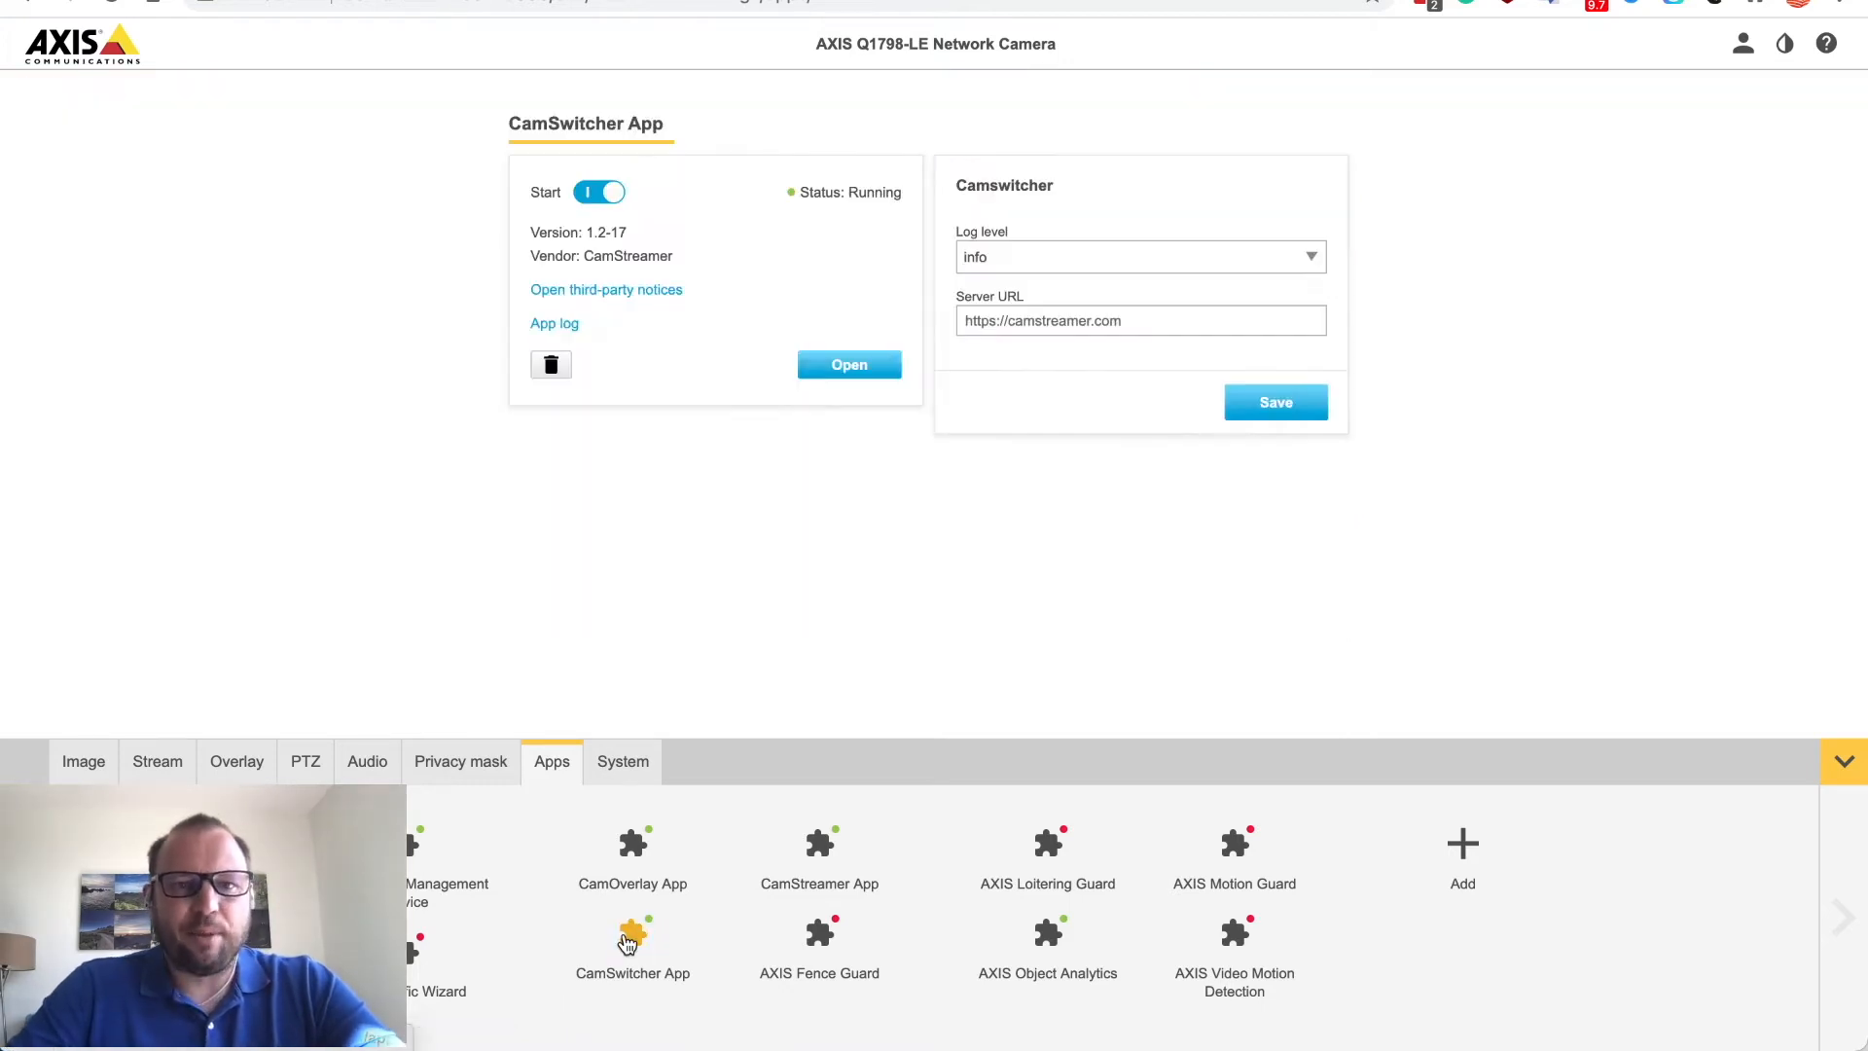
left_click(601, 194)
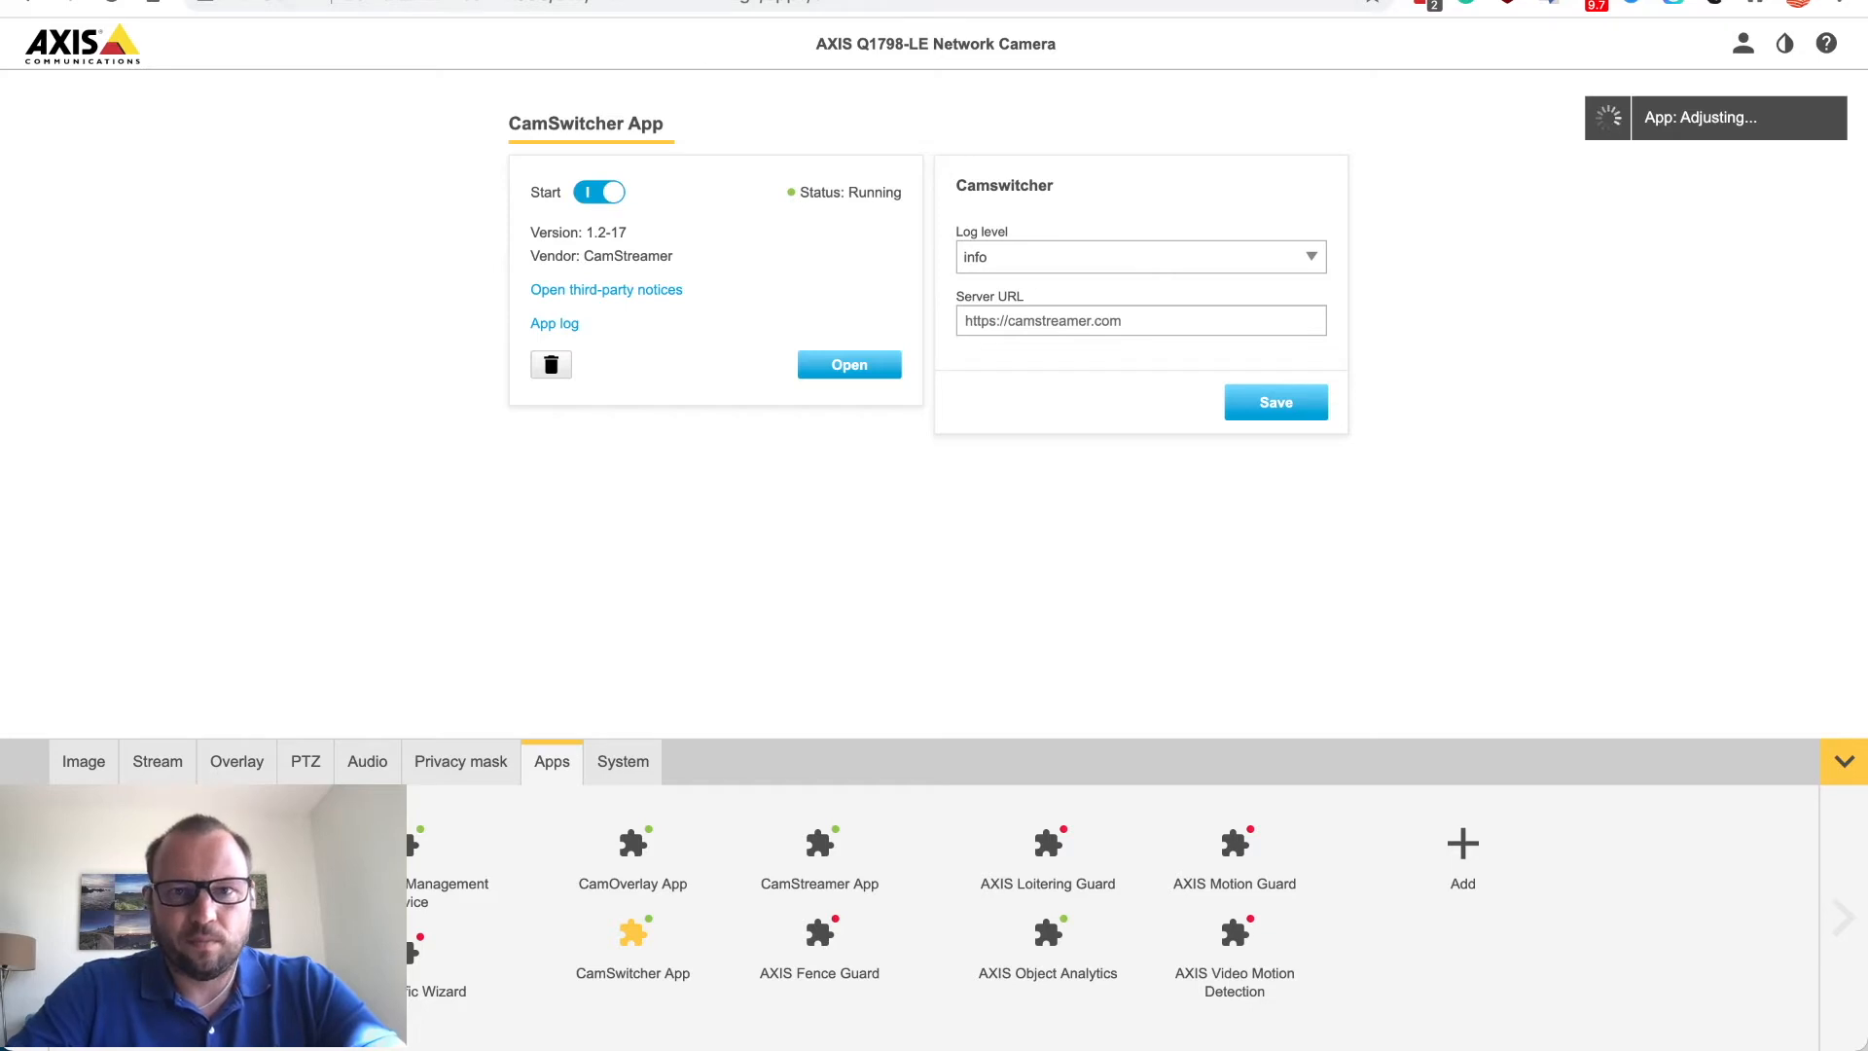
left_click(848, 364)
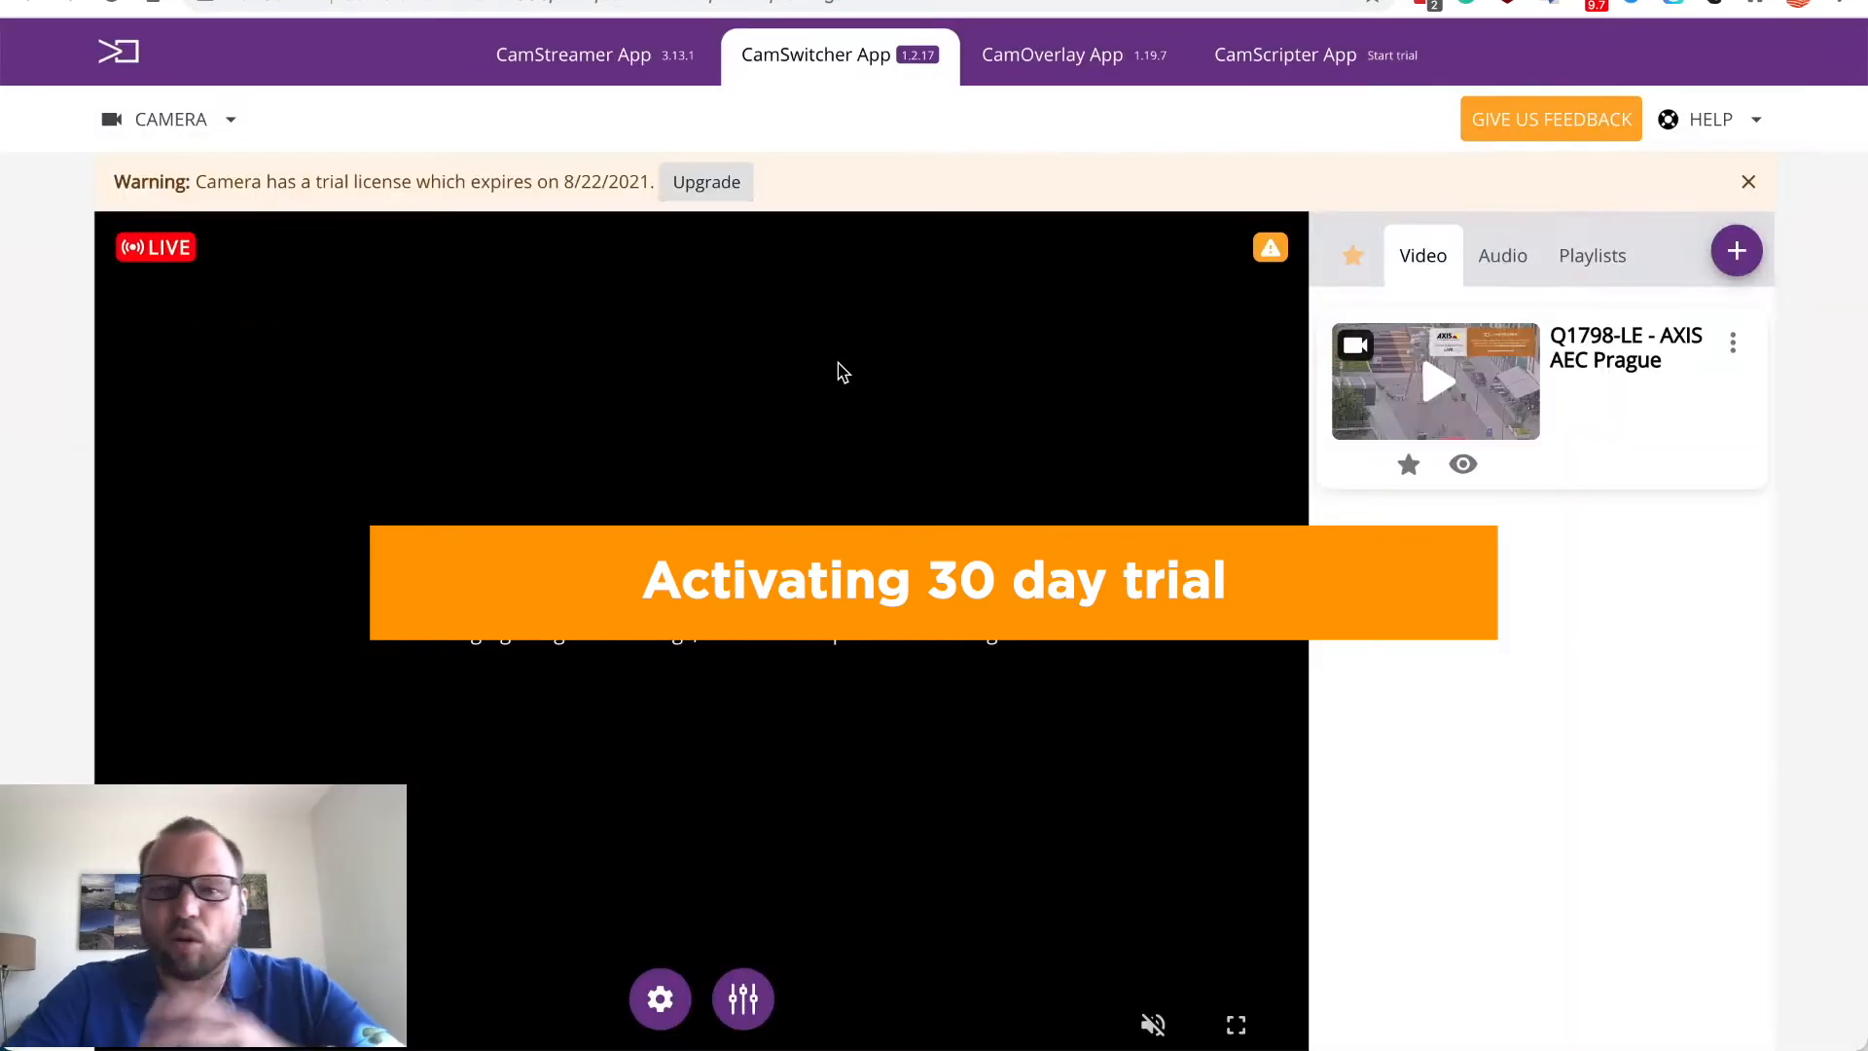
left_click(706, 181)
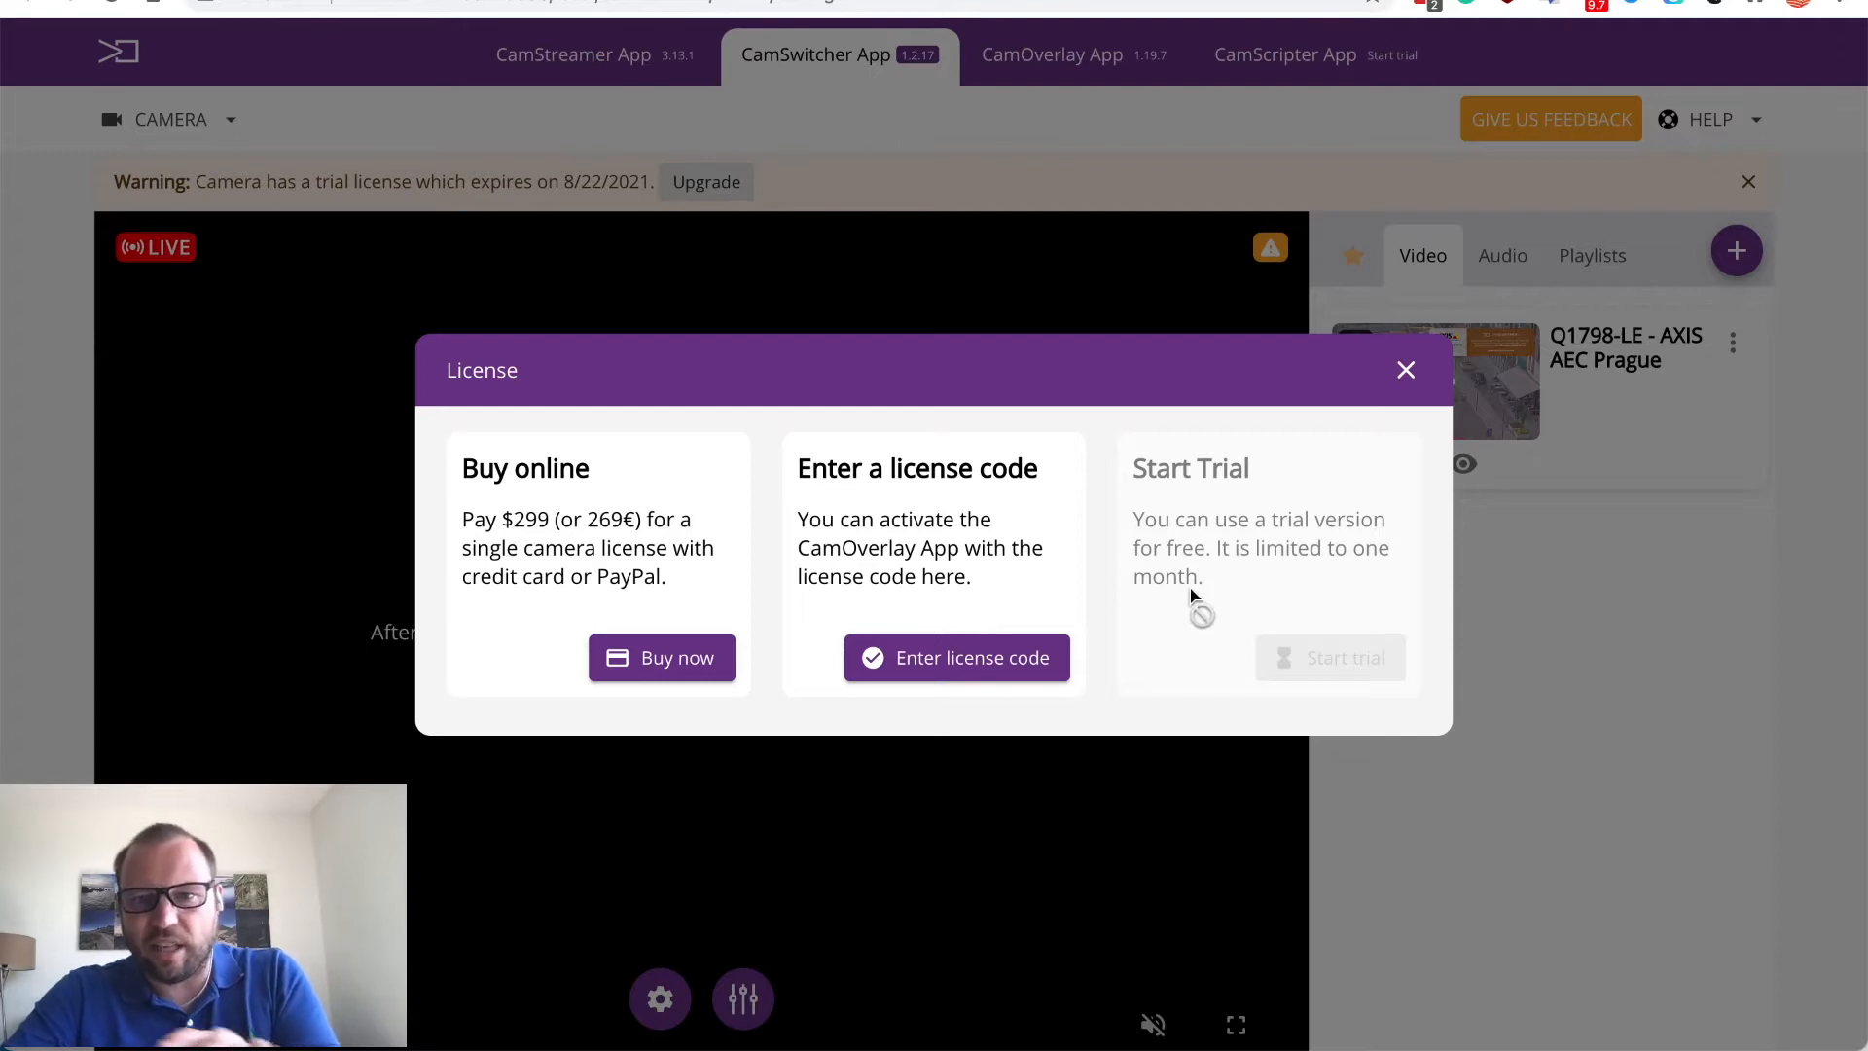
left_click(1405, 368)
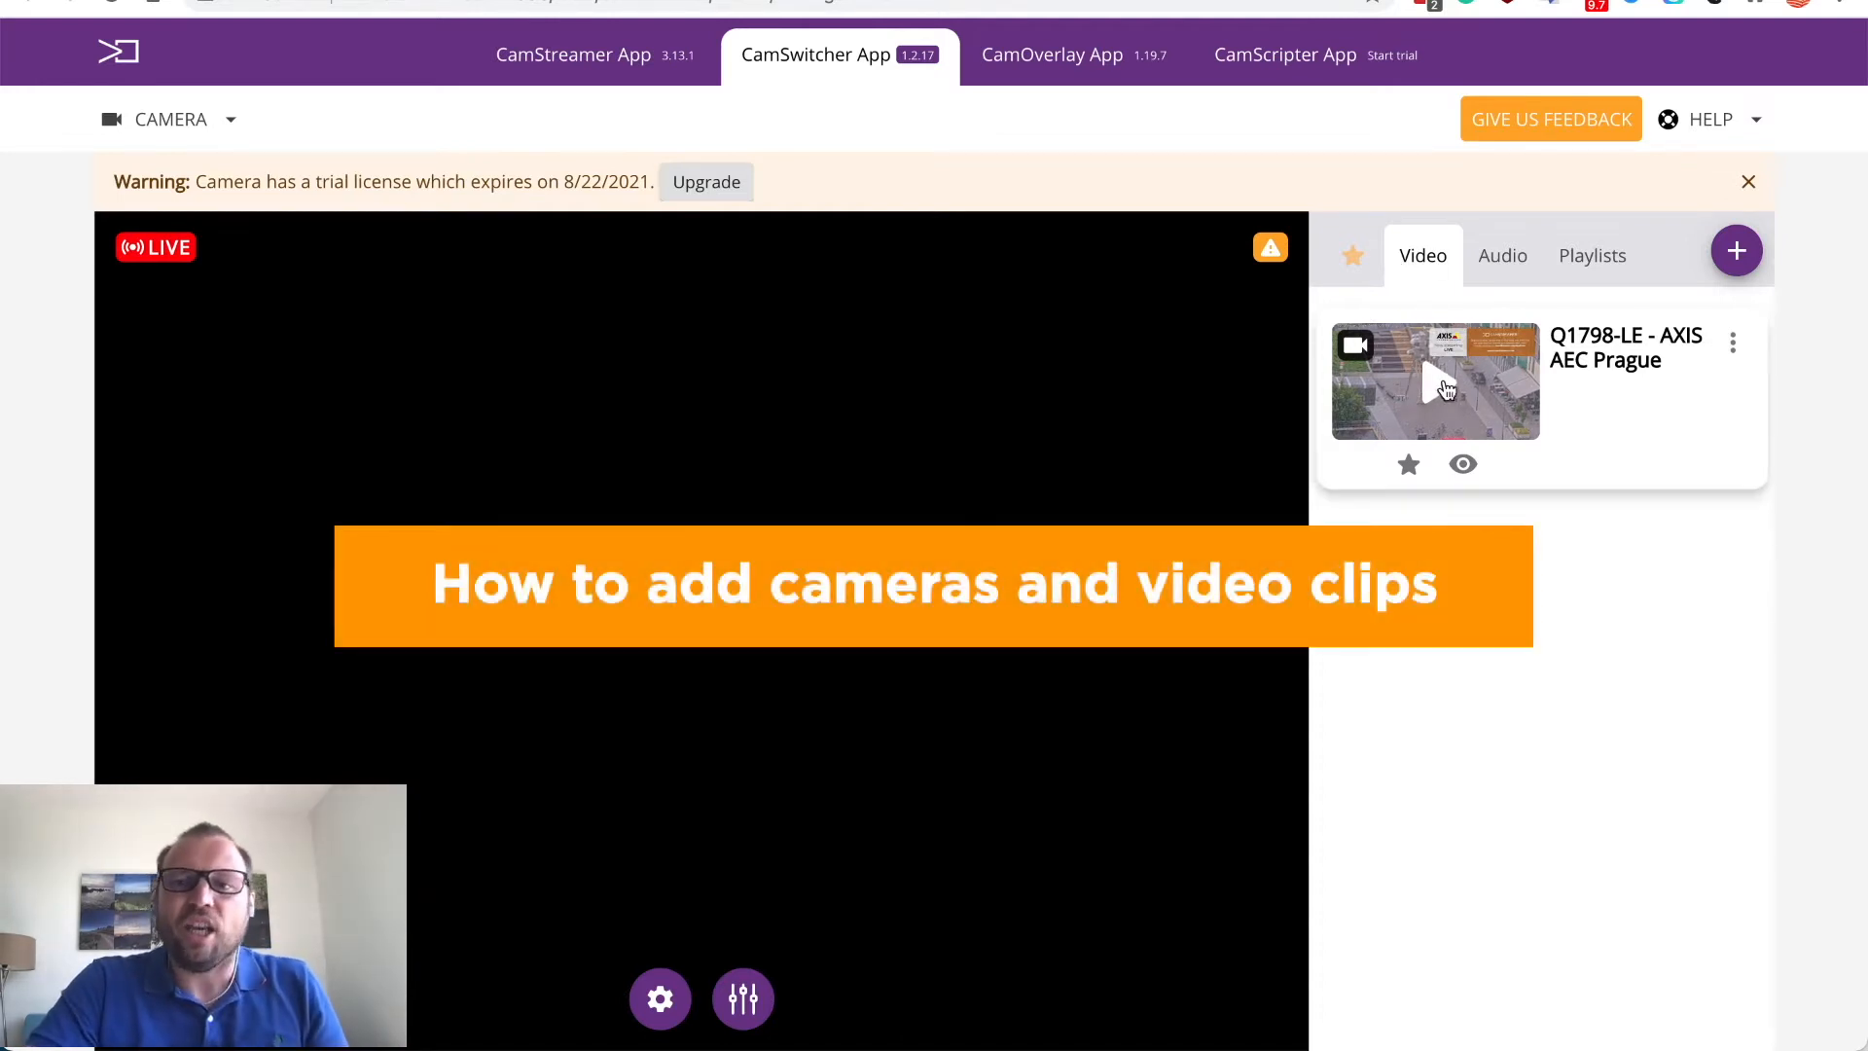
left_click(1734, 251)
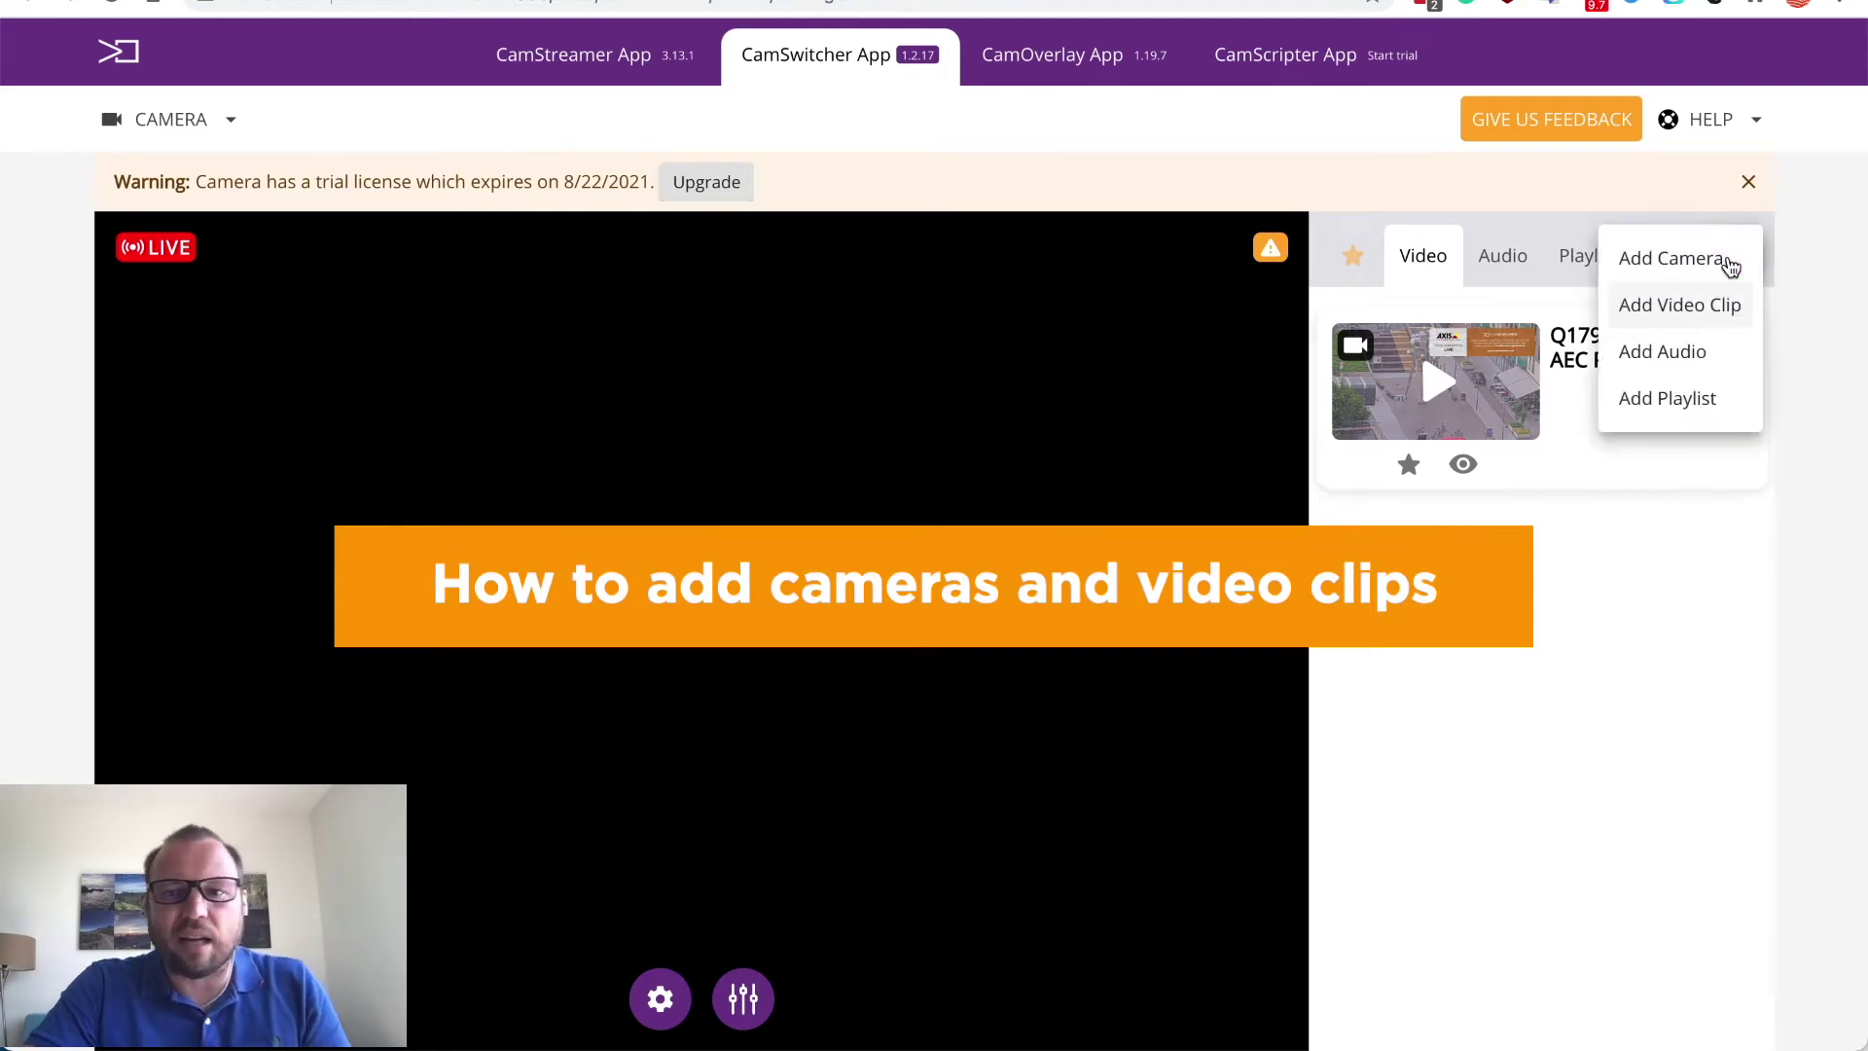
Step: Run a network camera scan in the Add Camera form, then close it without adding
left_click(1670, 257)
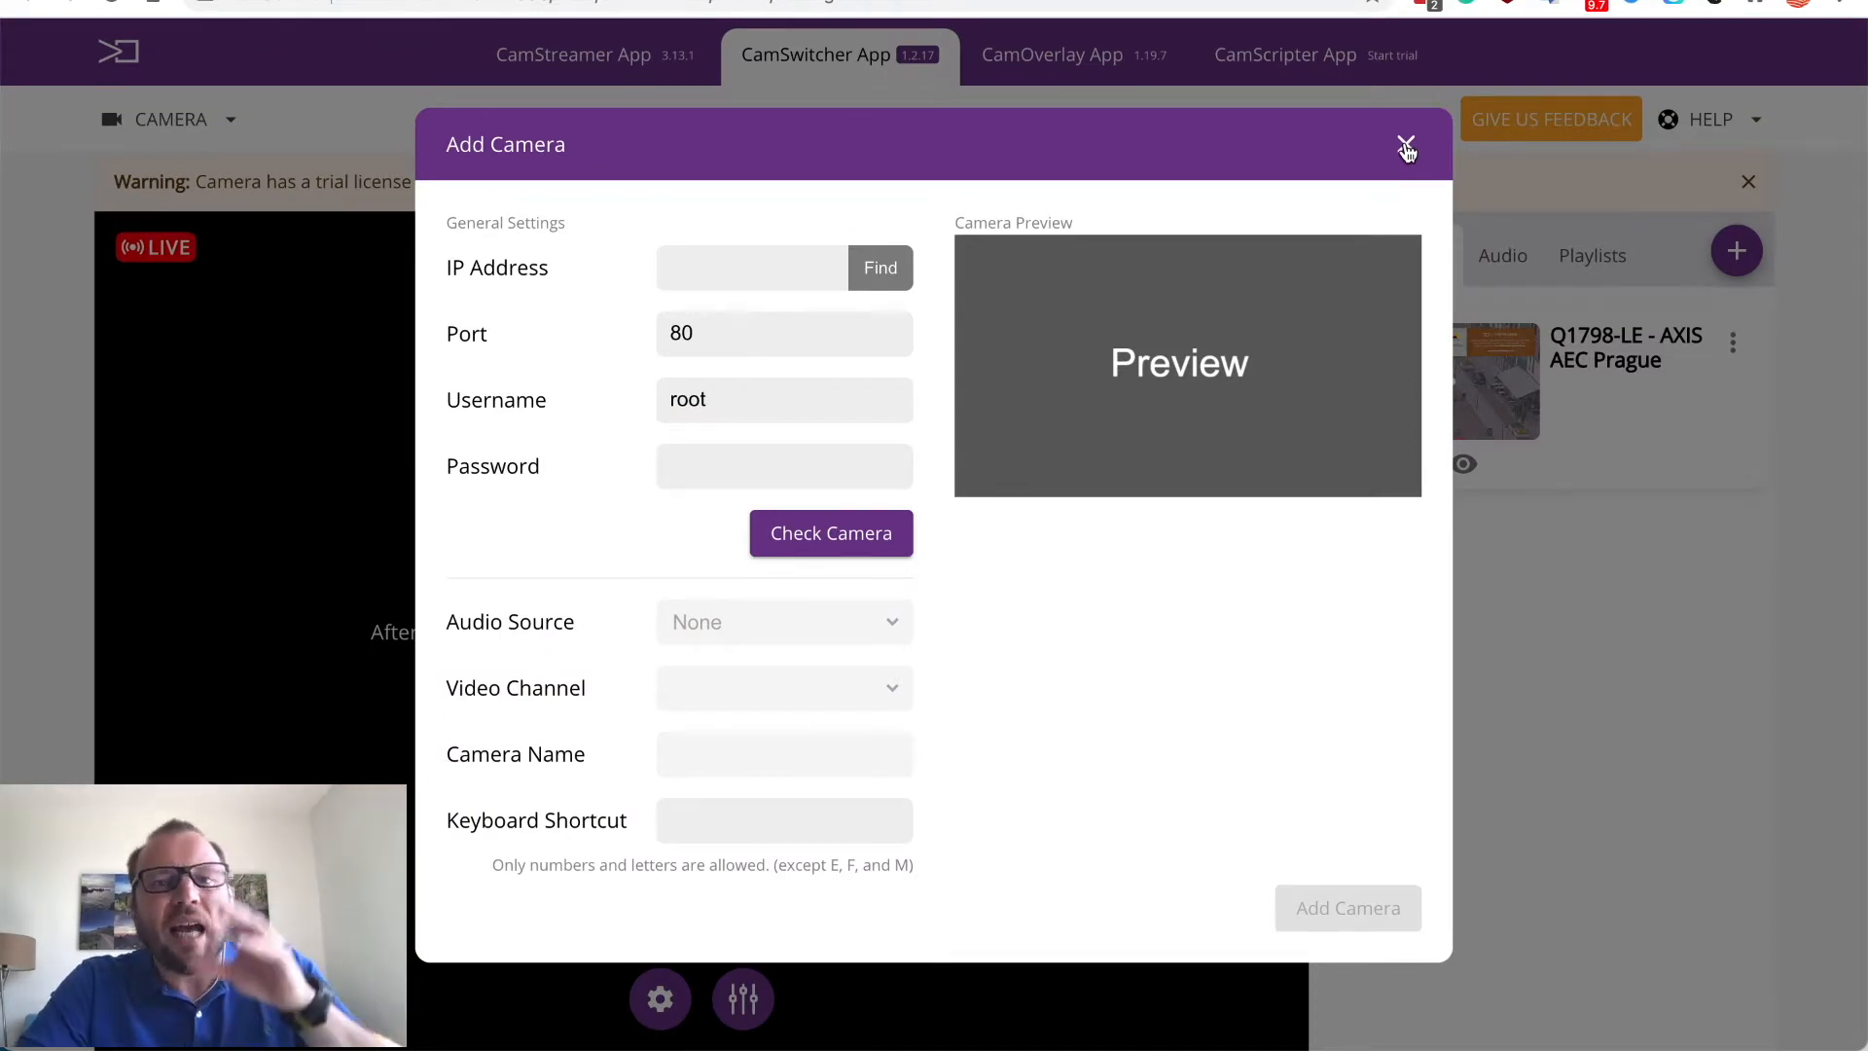
left_click(880, 270)
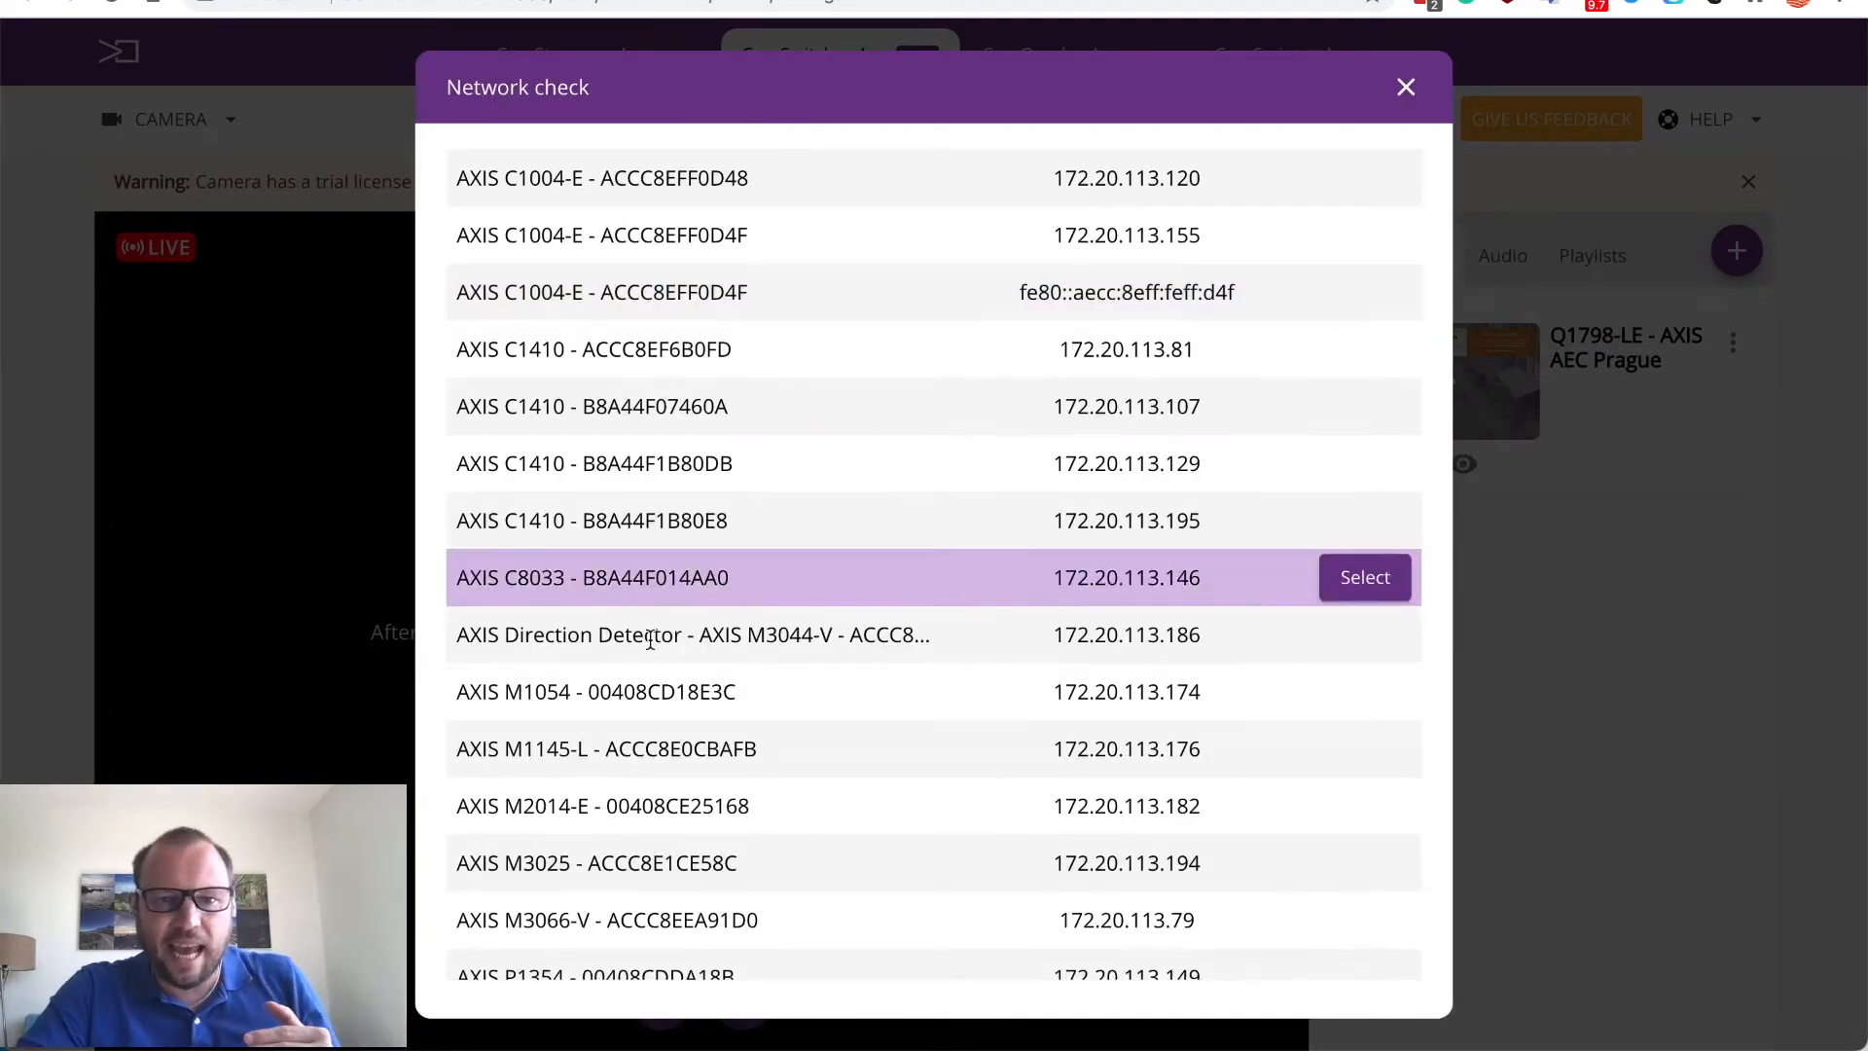
left_click(1406, 92)
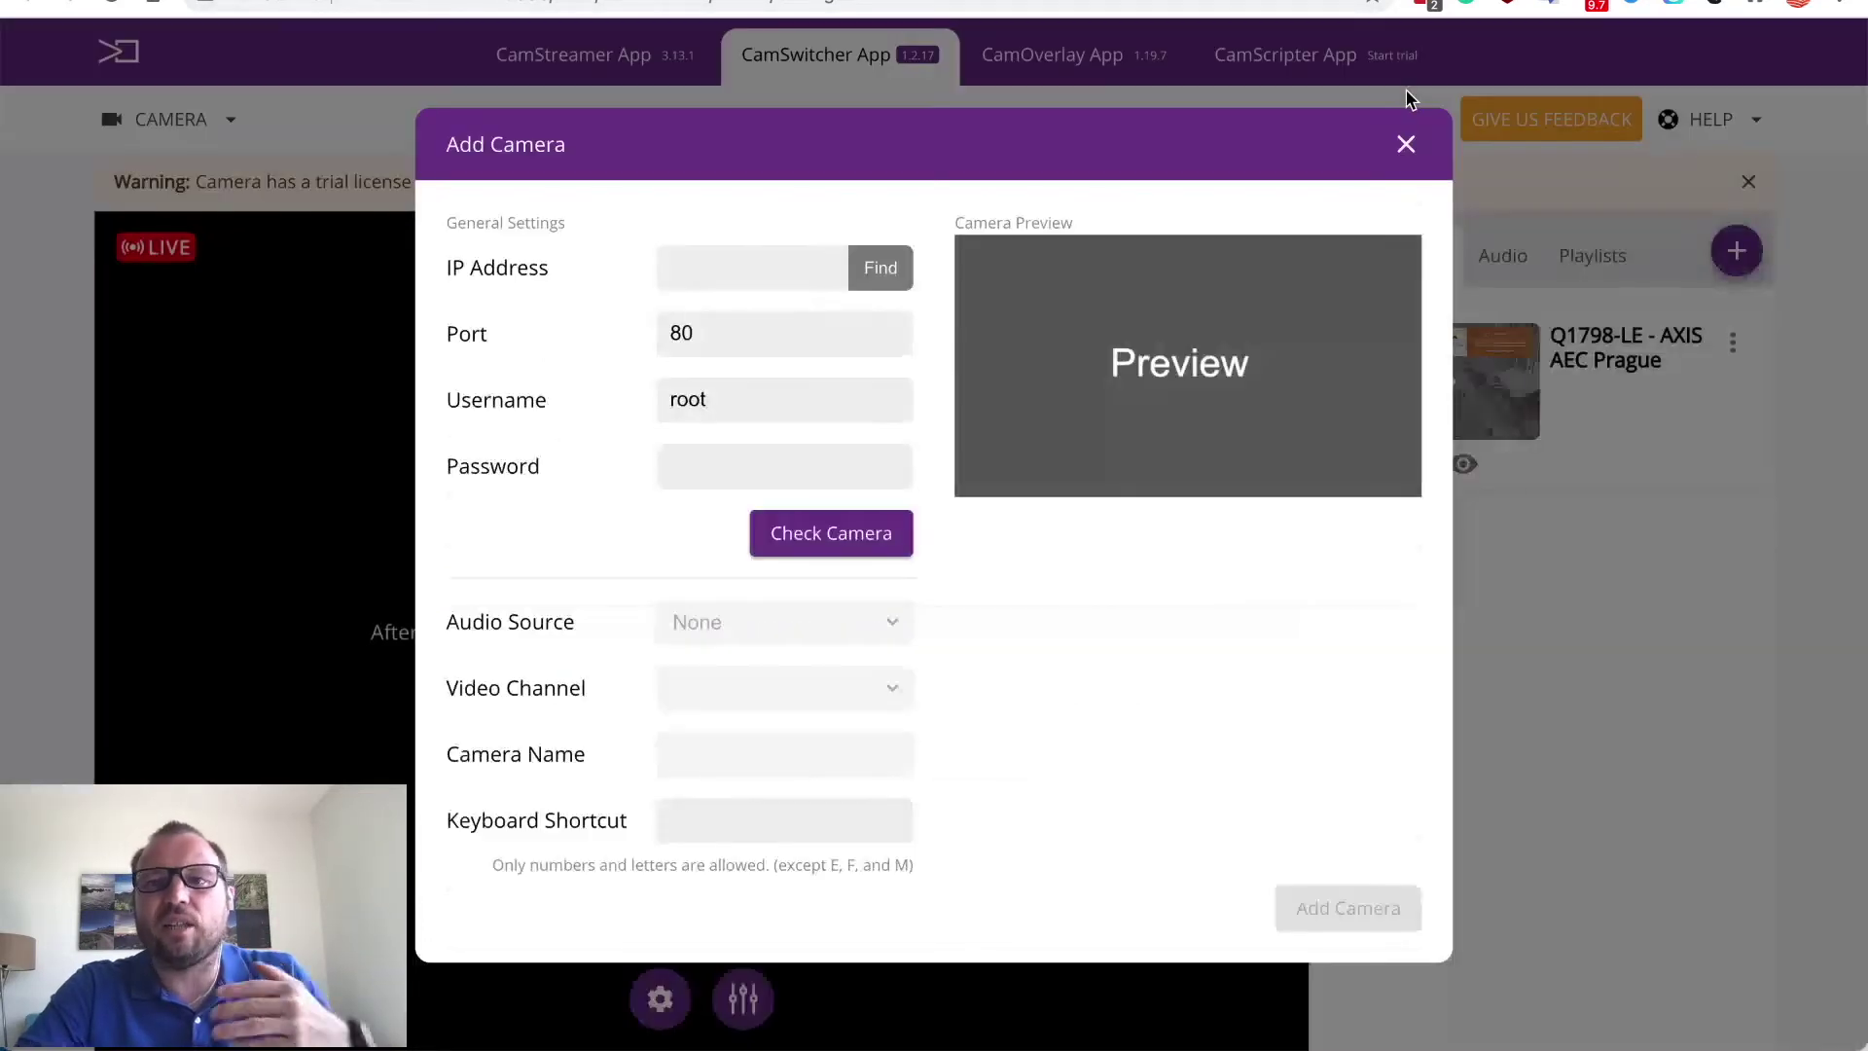
left_click(1408, 145)
Step: Edit the Q1798-LE - AXIS AEC Prague camera and load its live preview with Check Camera
left_click(1732, 344)
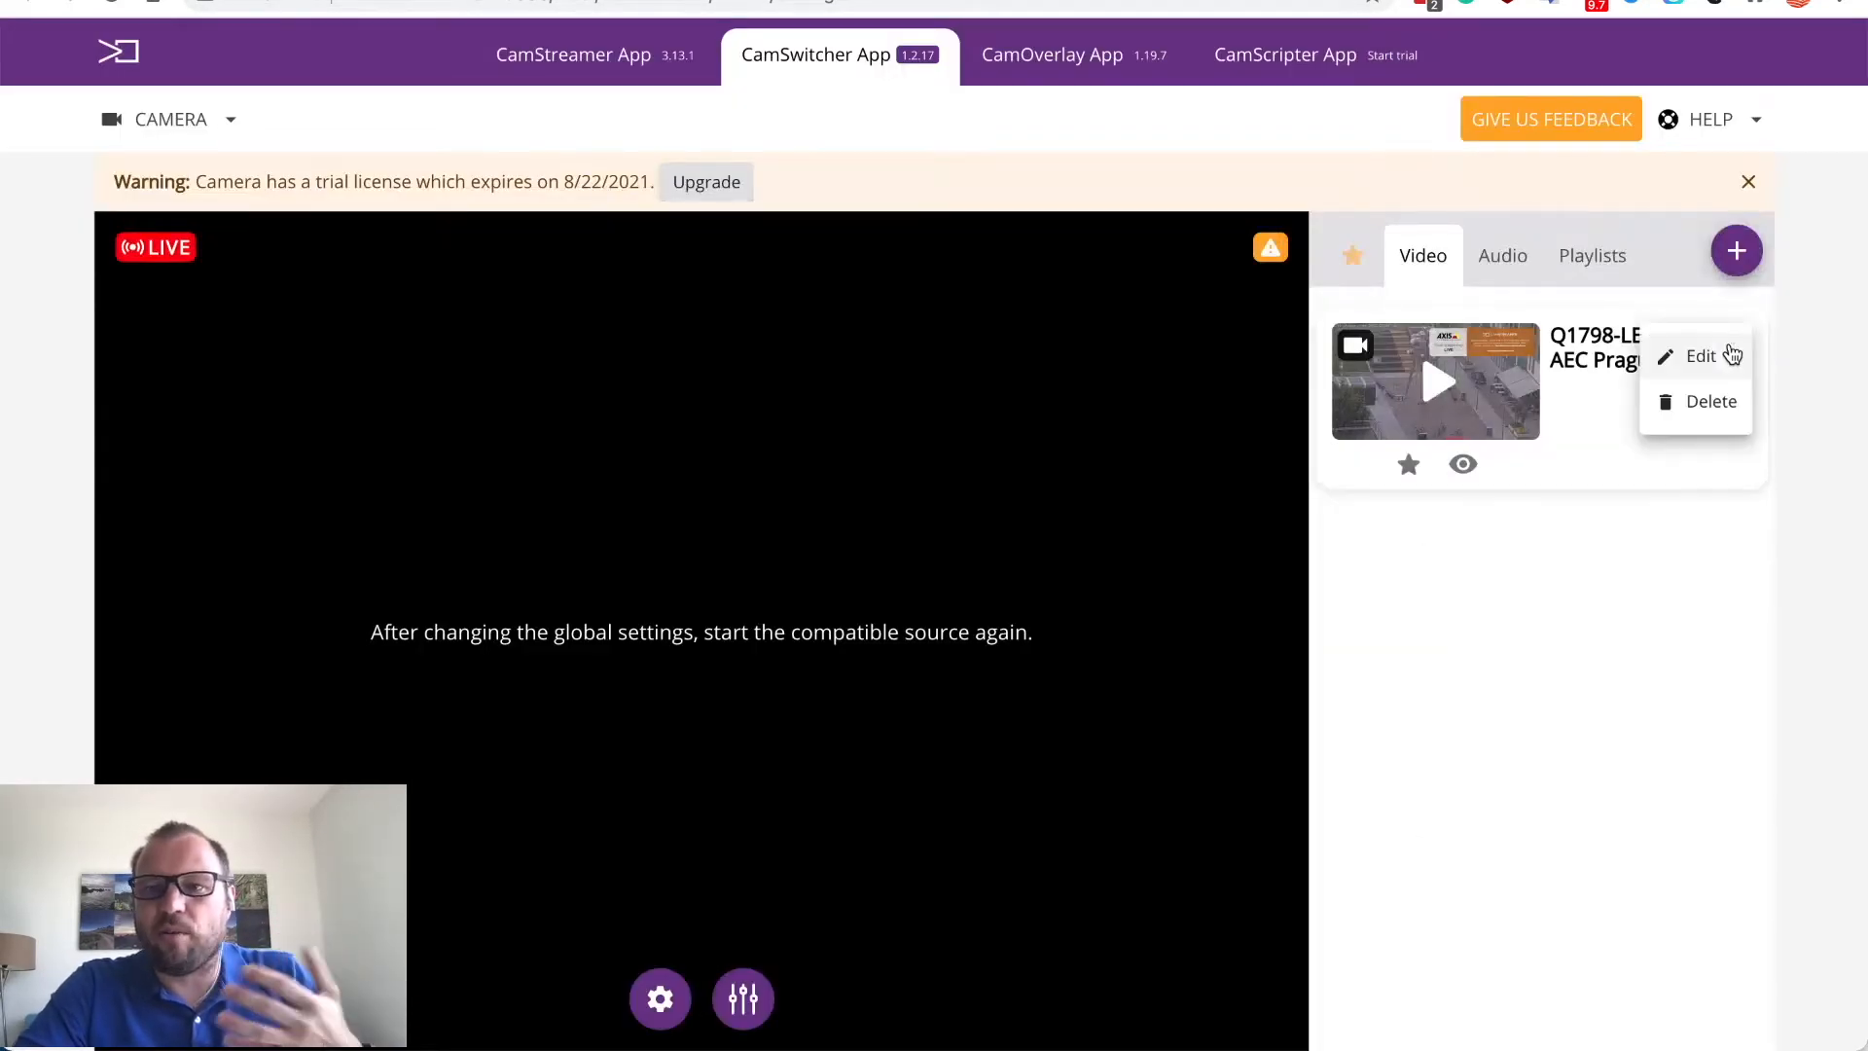
left_click(1702, 356)
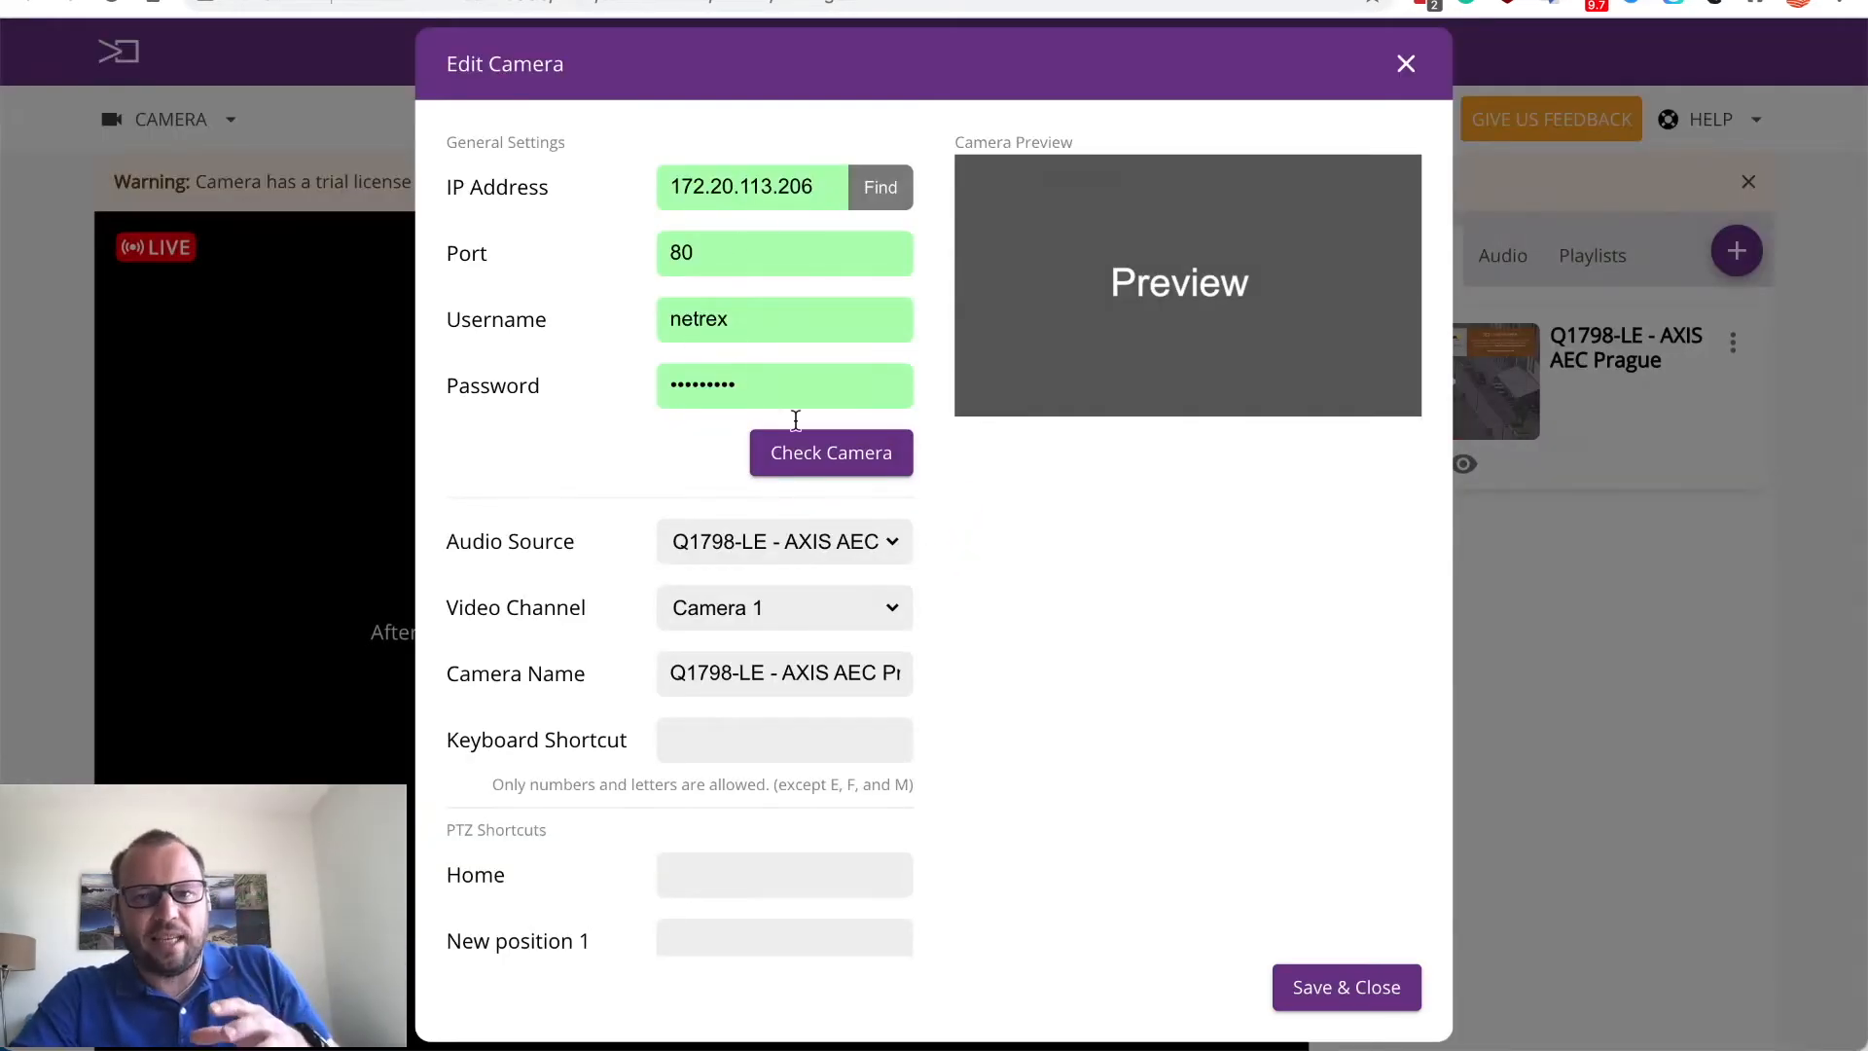
left_click(818, 456)
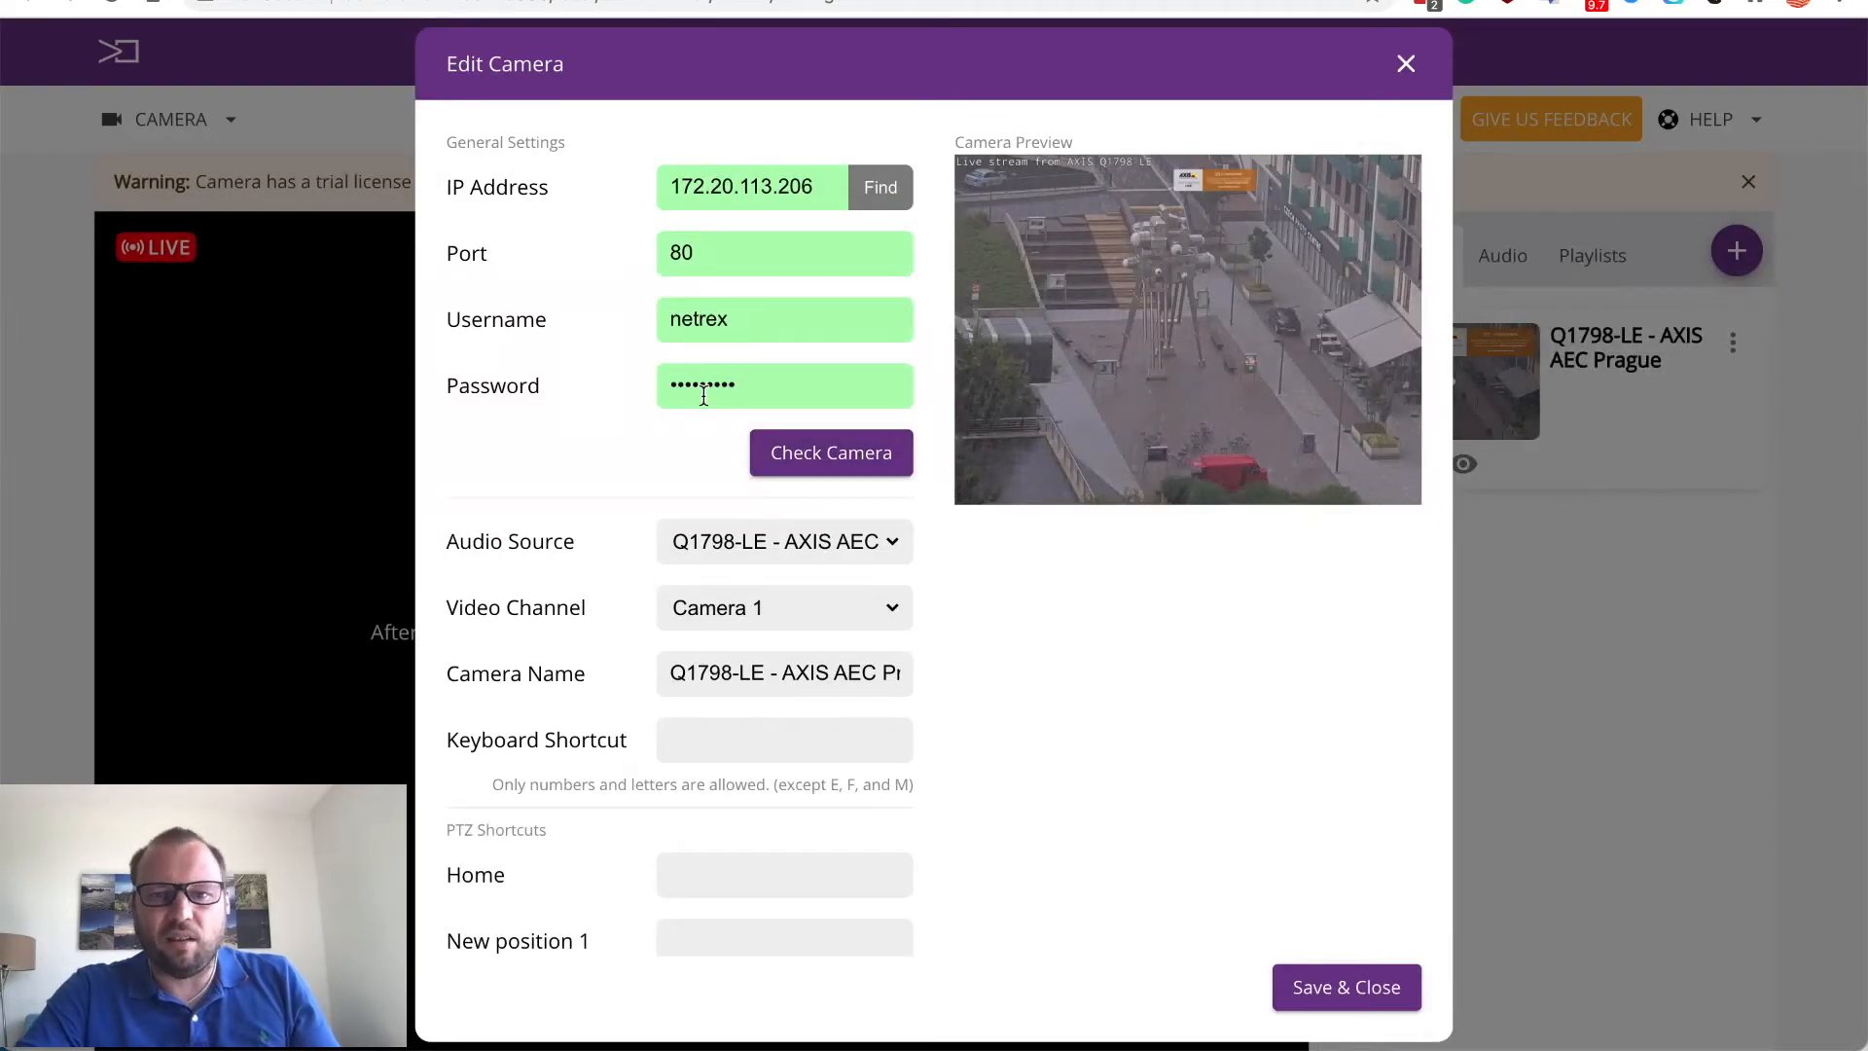
Step: Try microphone and None audio, settle on Q1798-LE audio and Camera 1 video channel
left_click(784, 540)
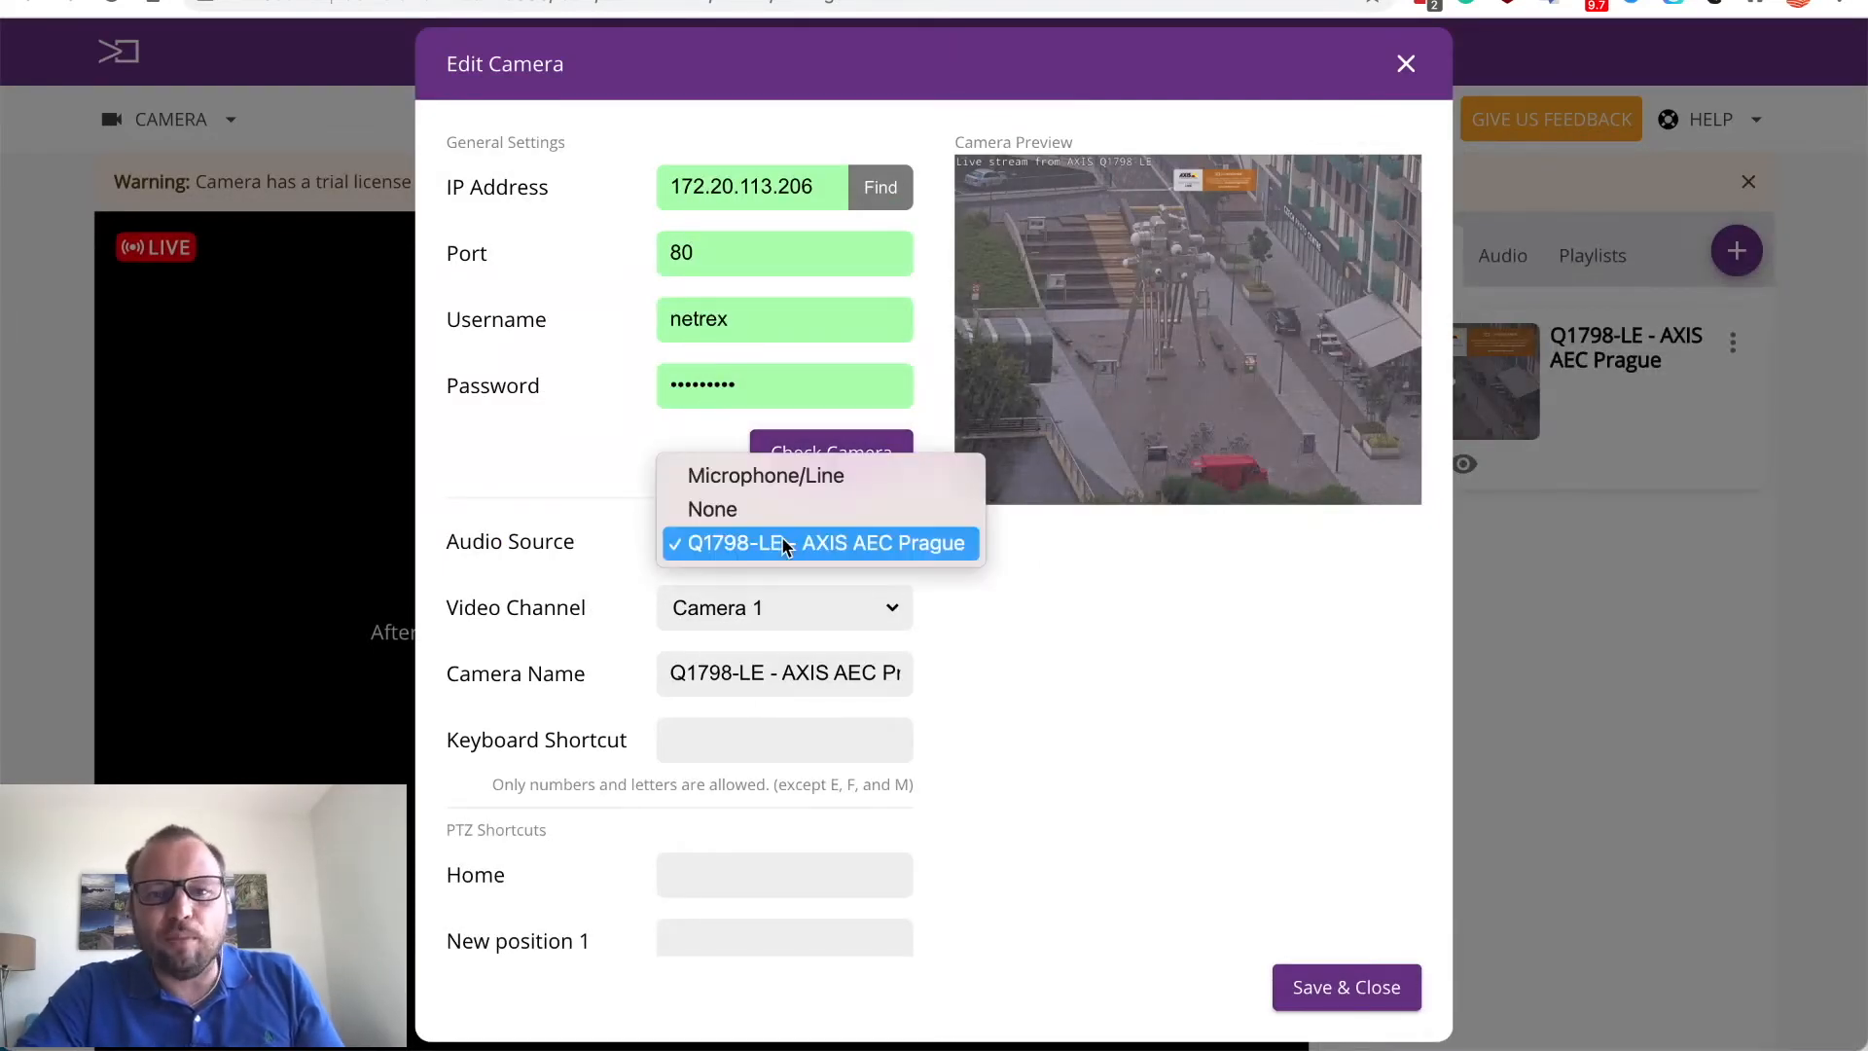
left_click(765, 478)
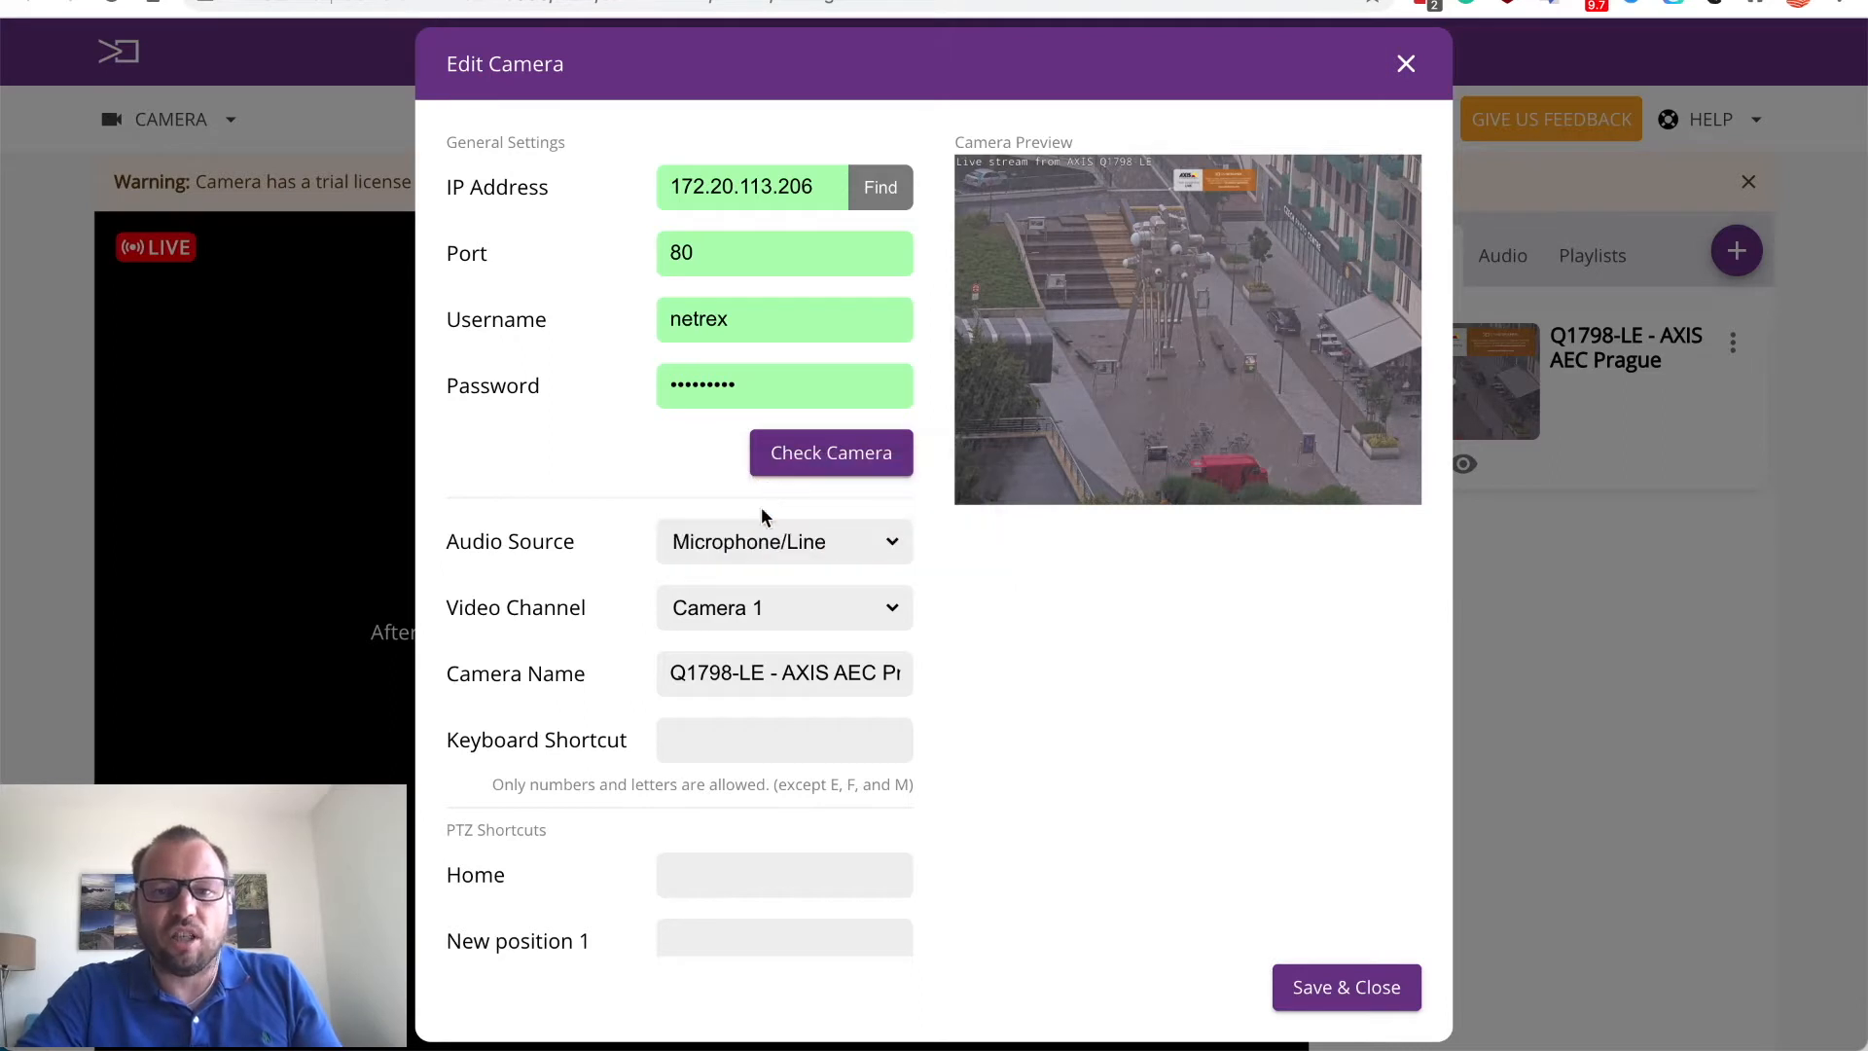
left_click(819, 542)
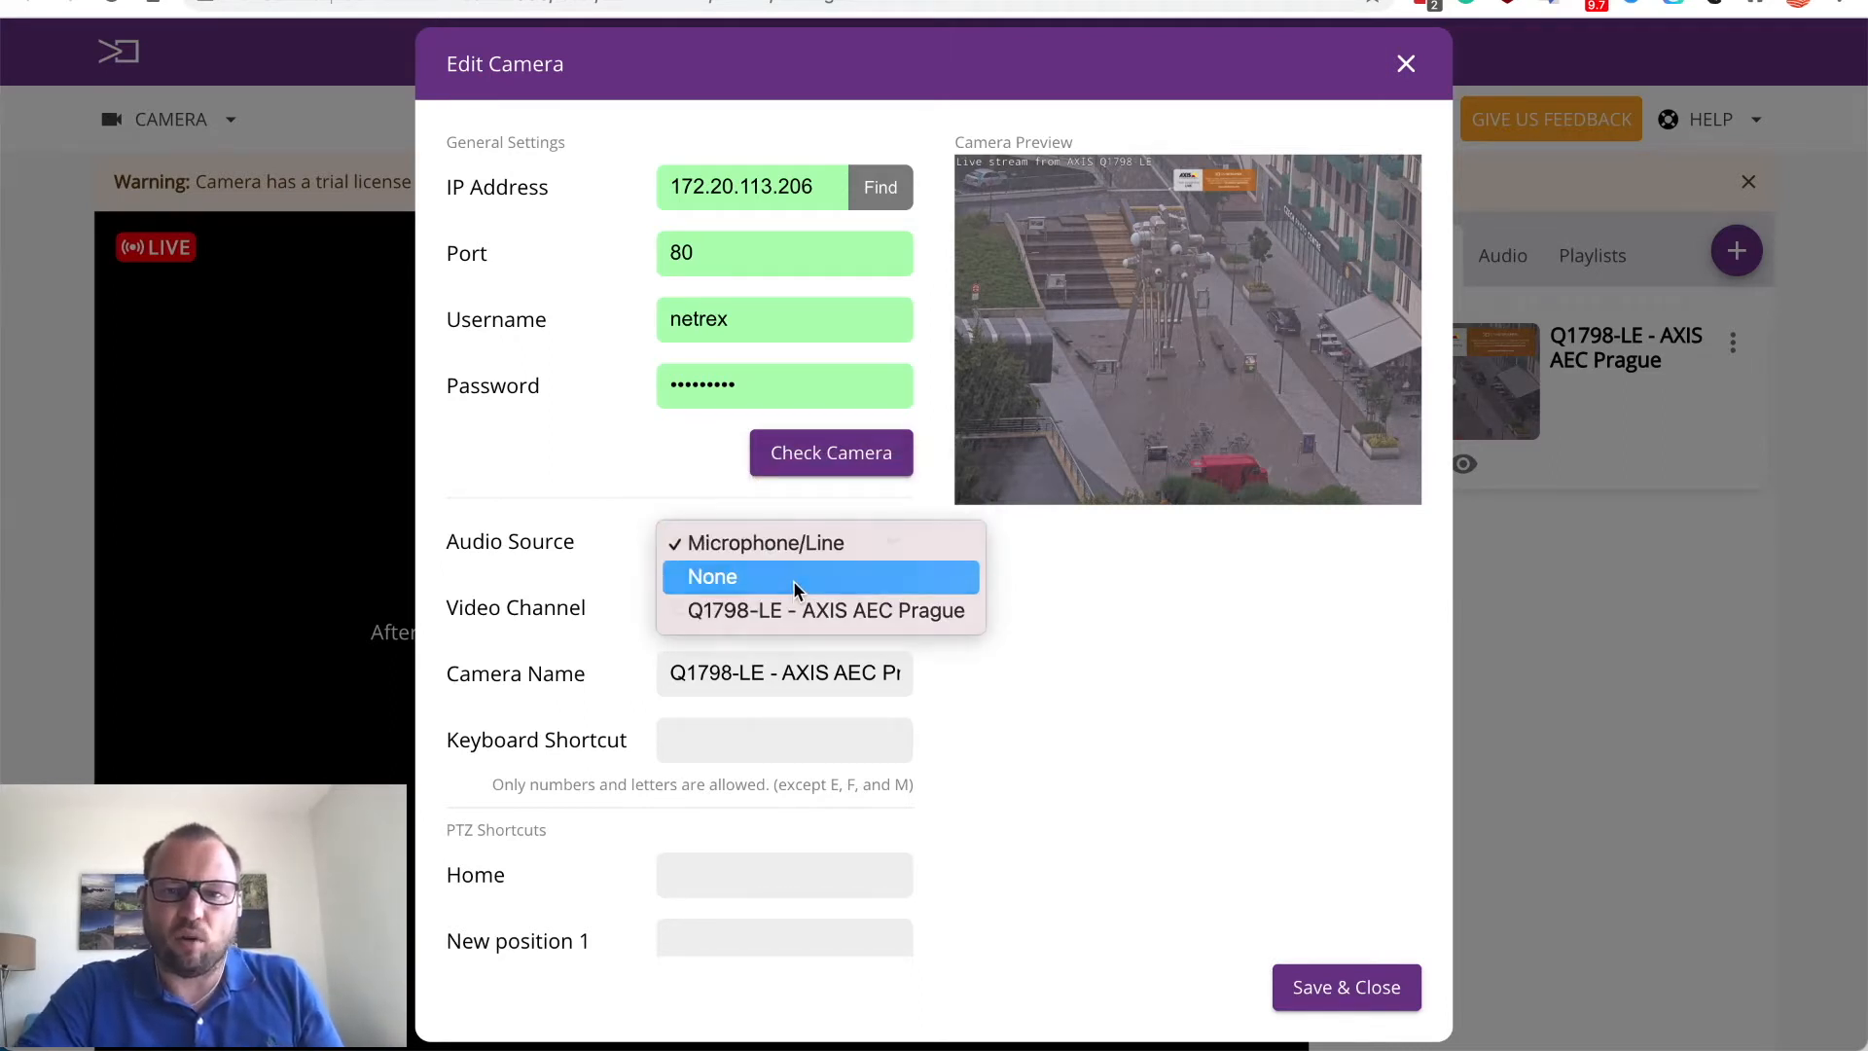
left_click(792, 580)
left_click(808, 532)
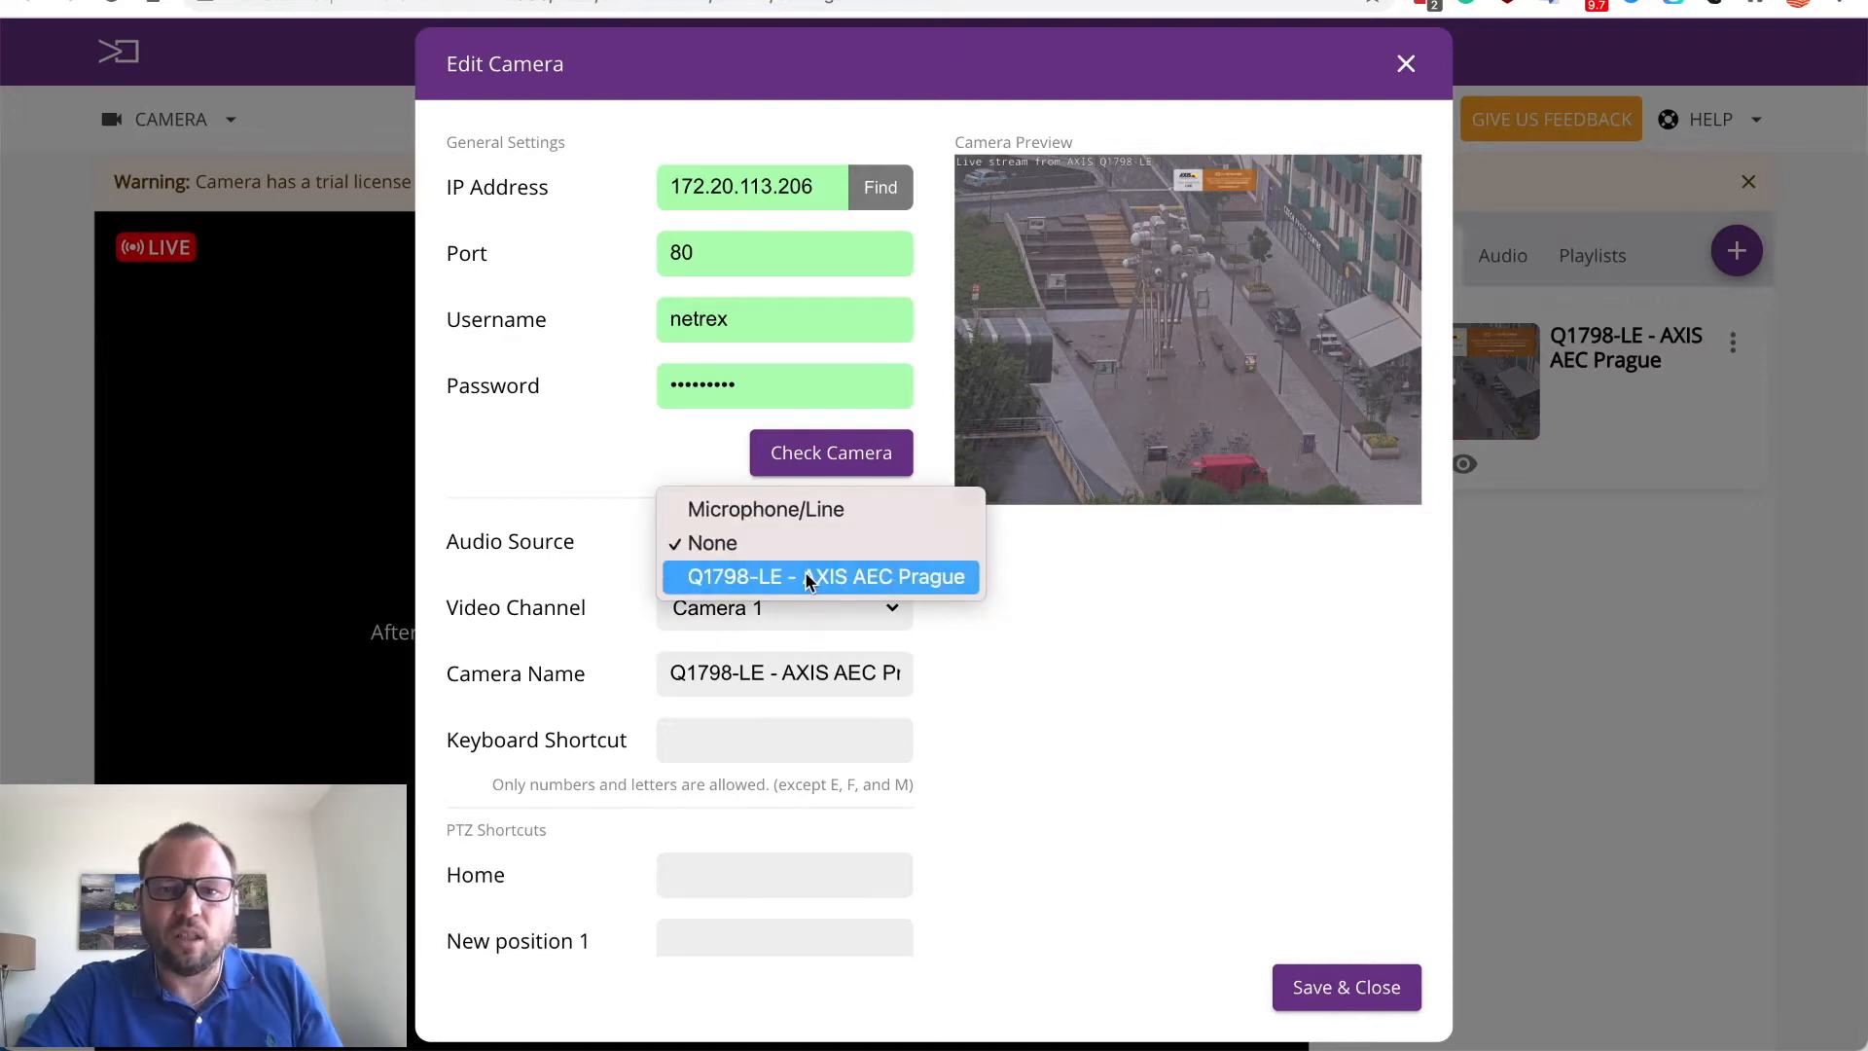
left_click(807, 576)
left_click(783, 607)
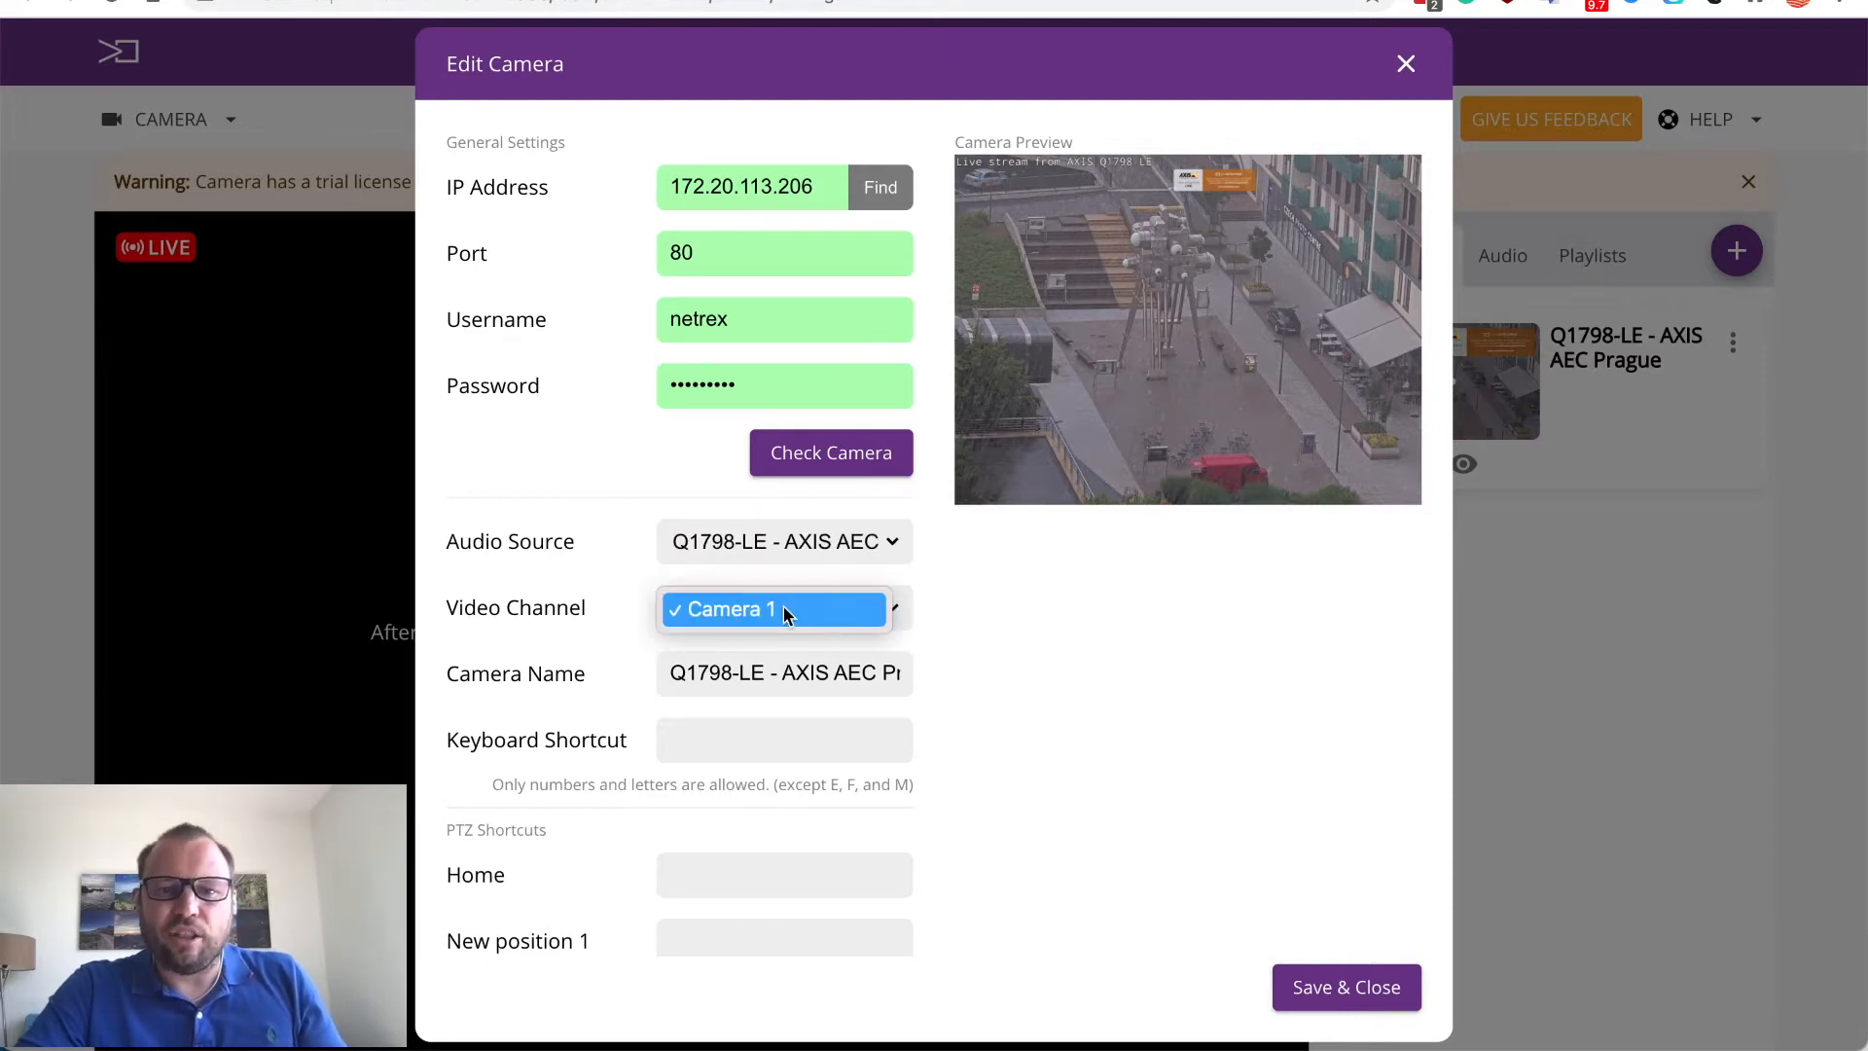
left_click(784, 612)
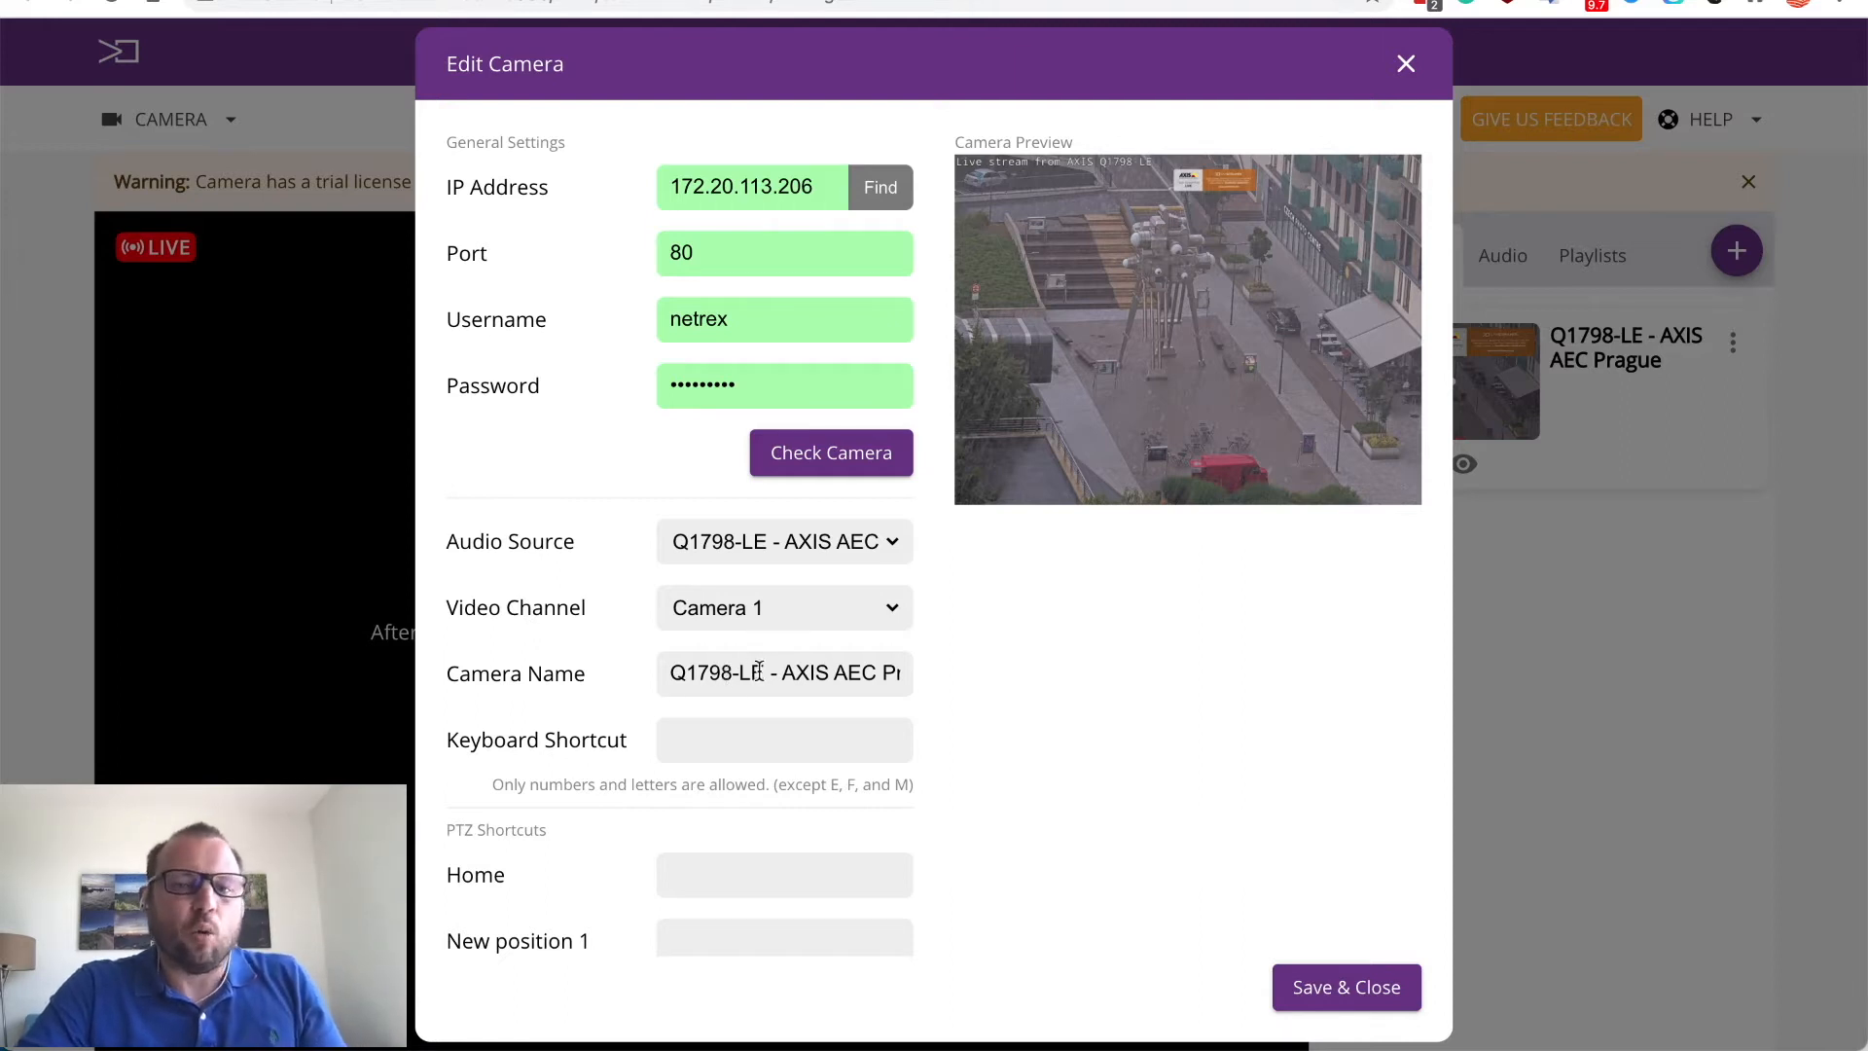
left_click_drag(771, 672, 966, 678)
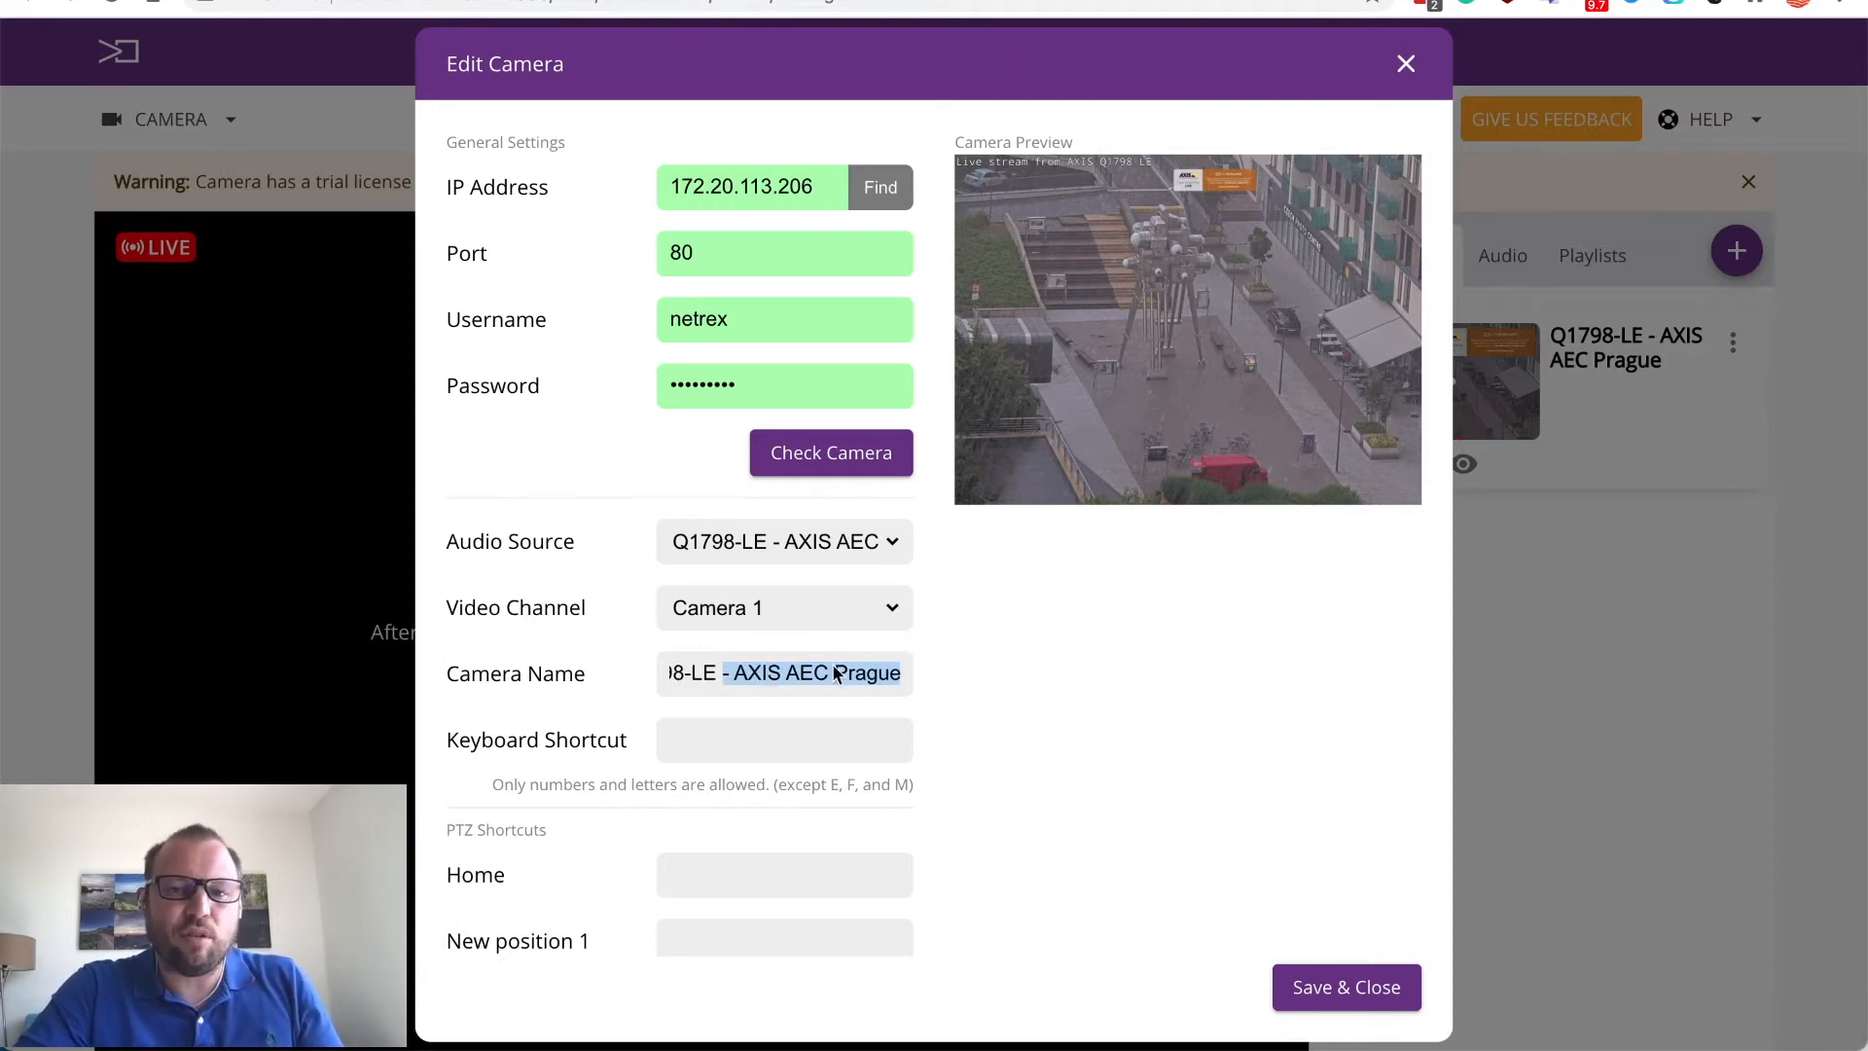
left_click_drag(720, 673, 616, 676)
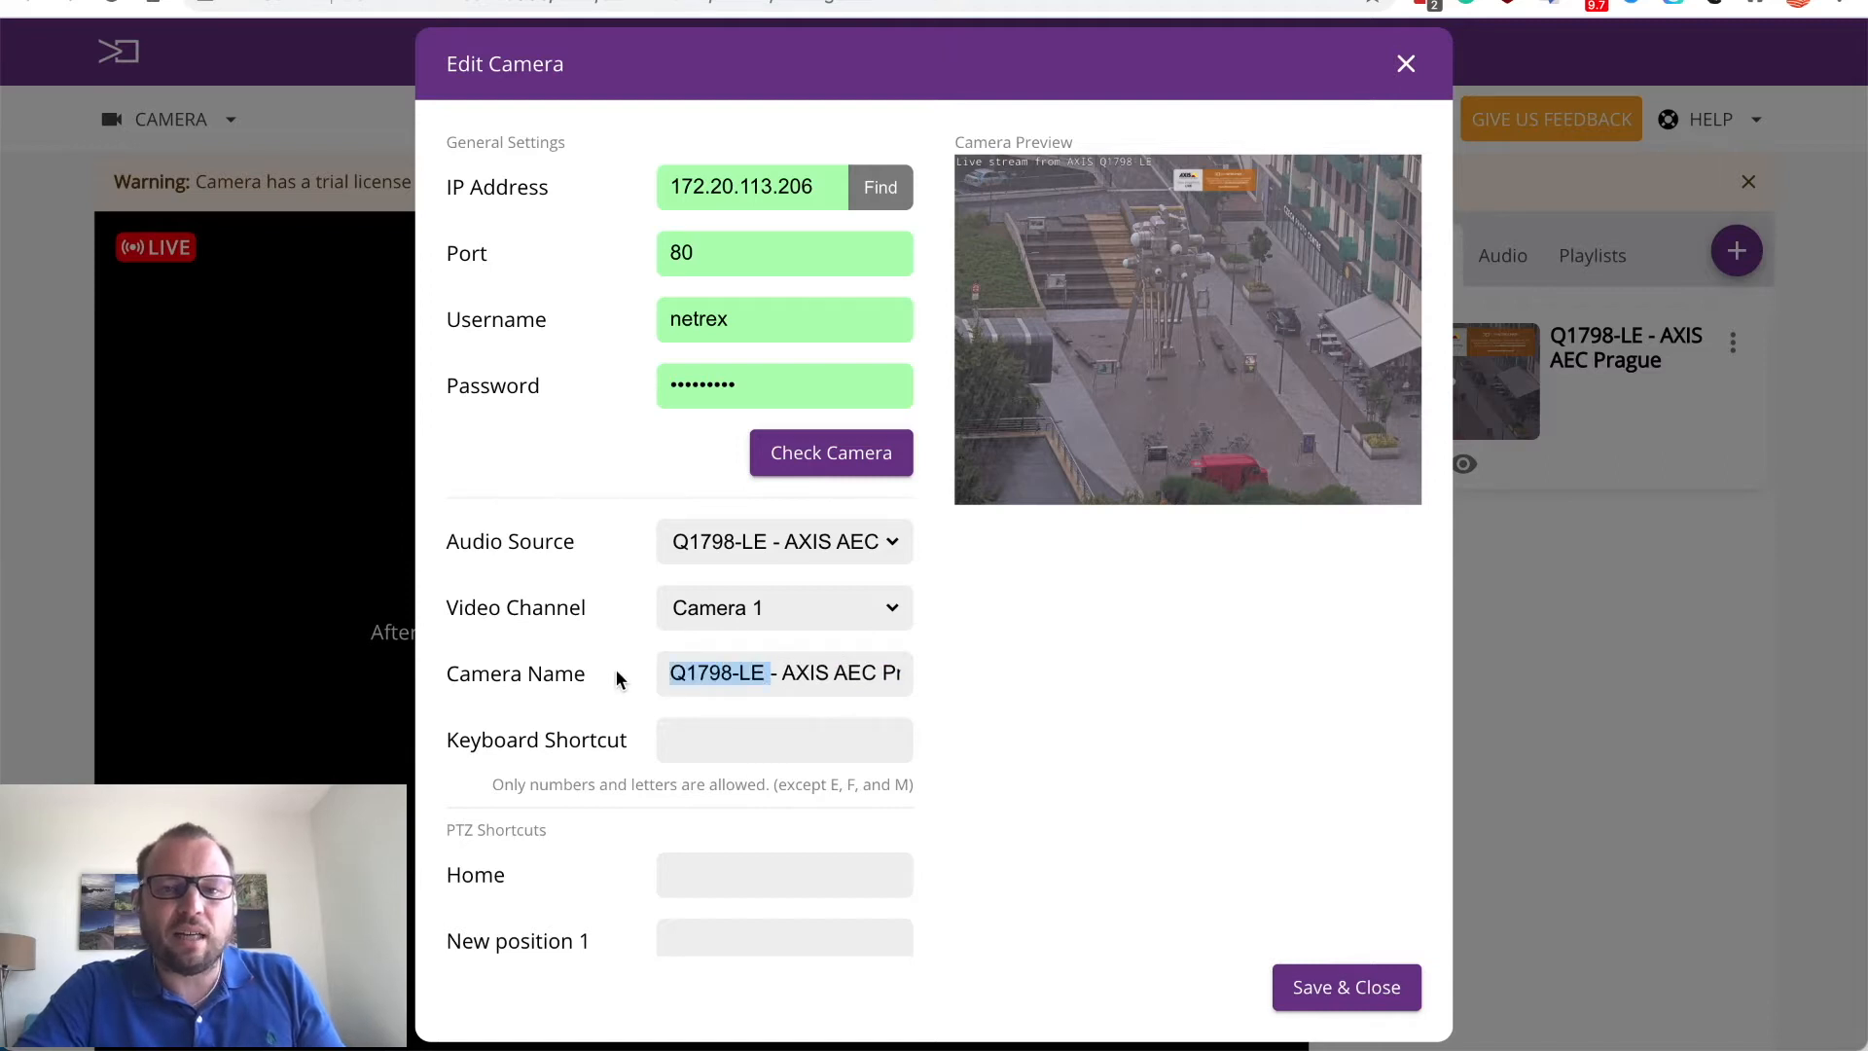
Step: Assign keyboard shortcut 1 and PTZ shortcuts 4, 5, 6, then save the camera
left_click(785, 671)
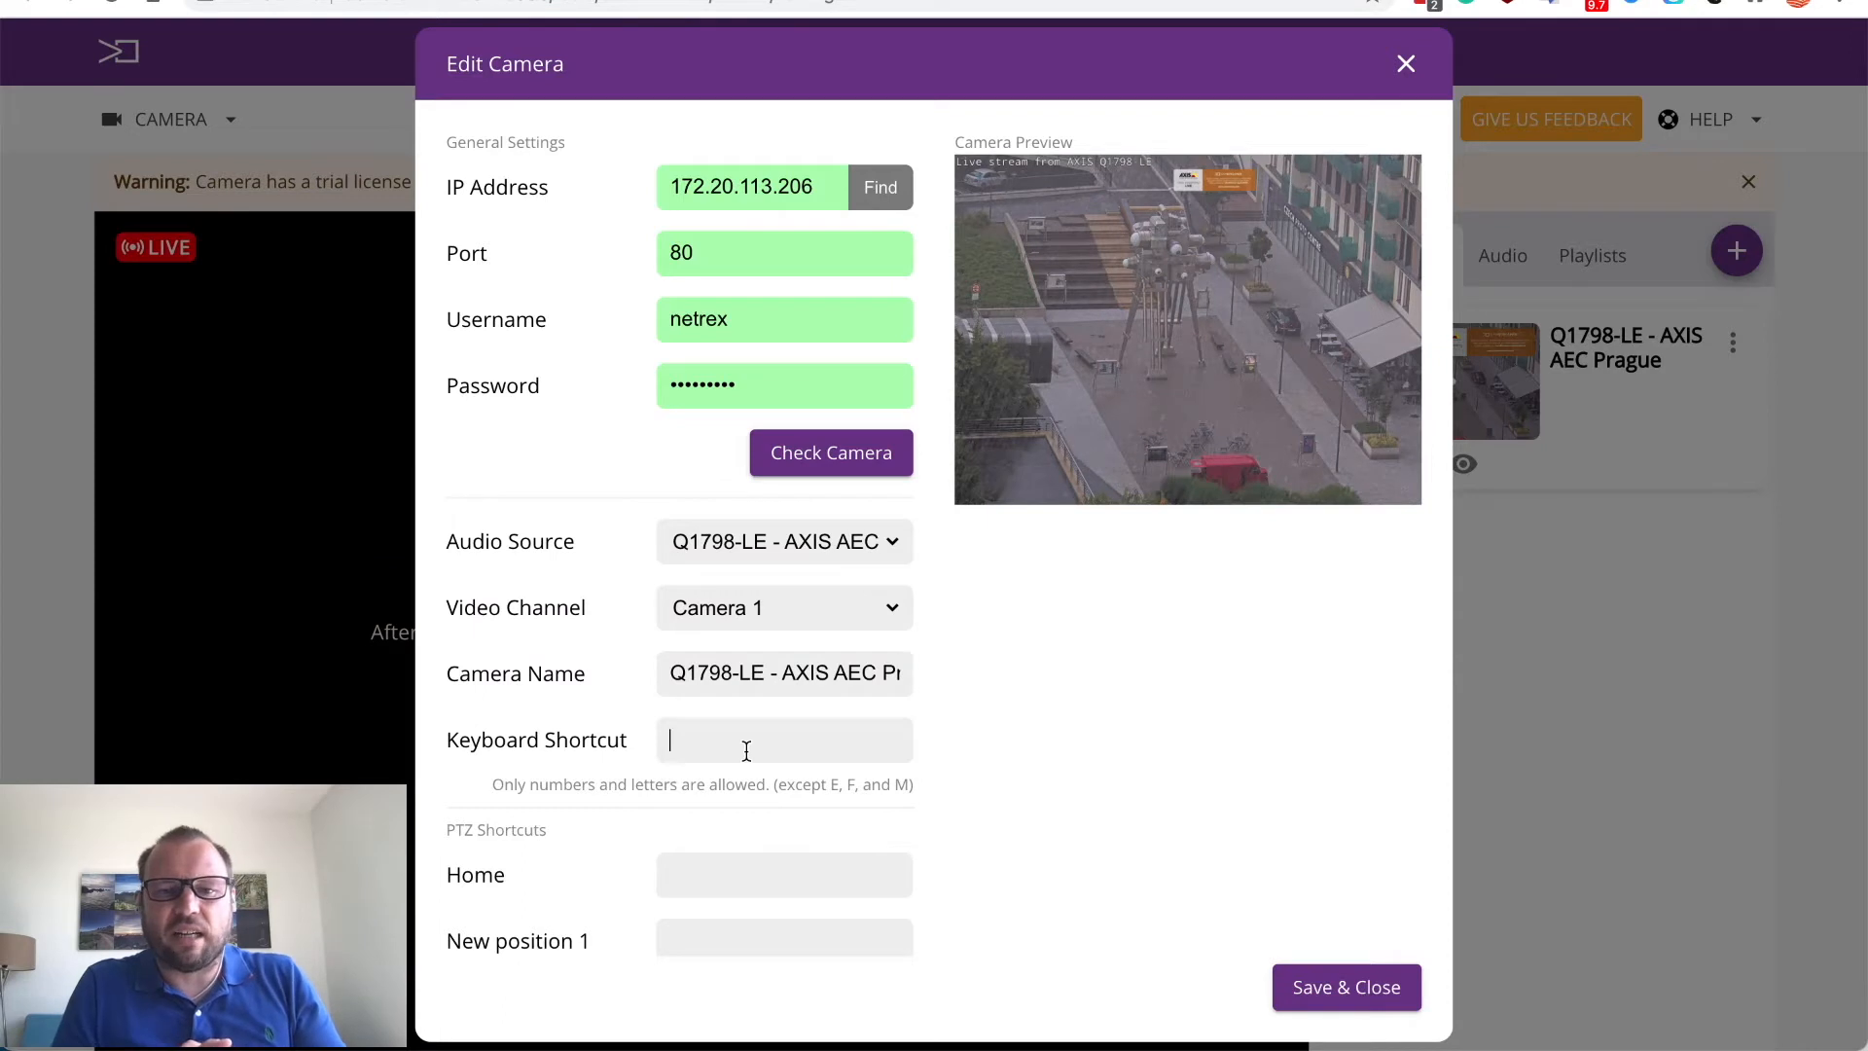
type("1")
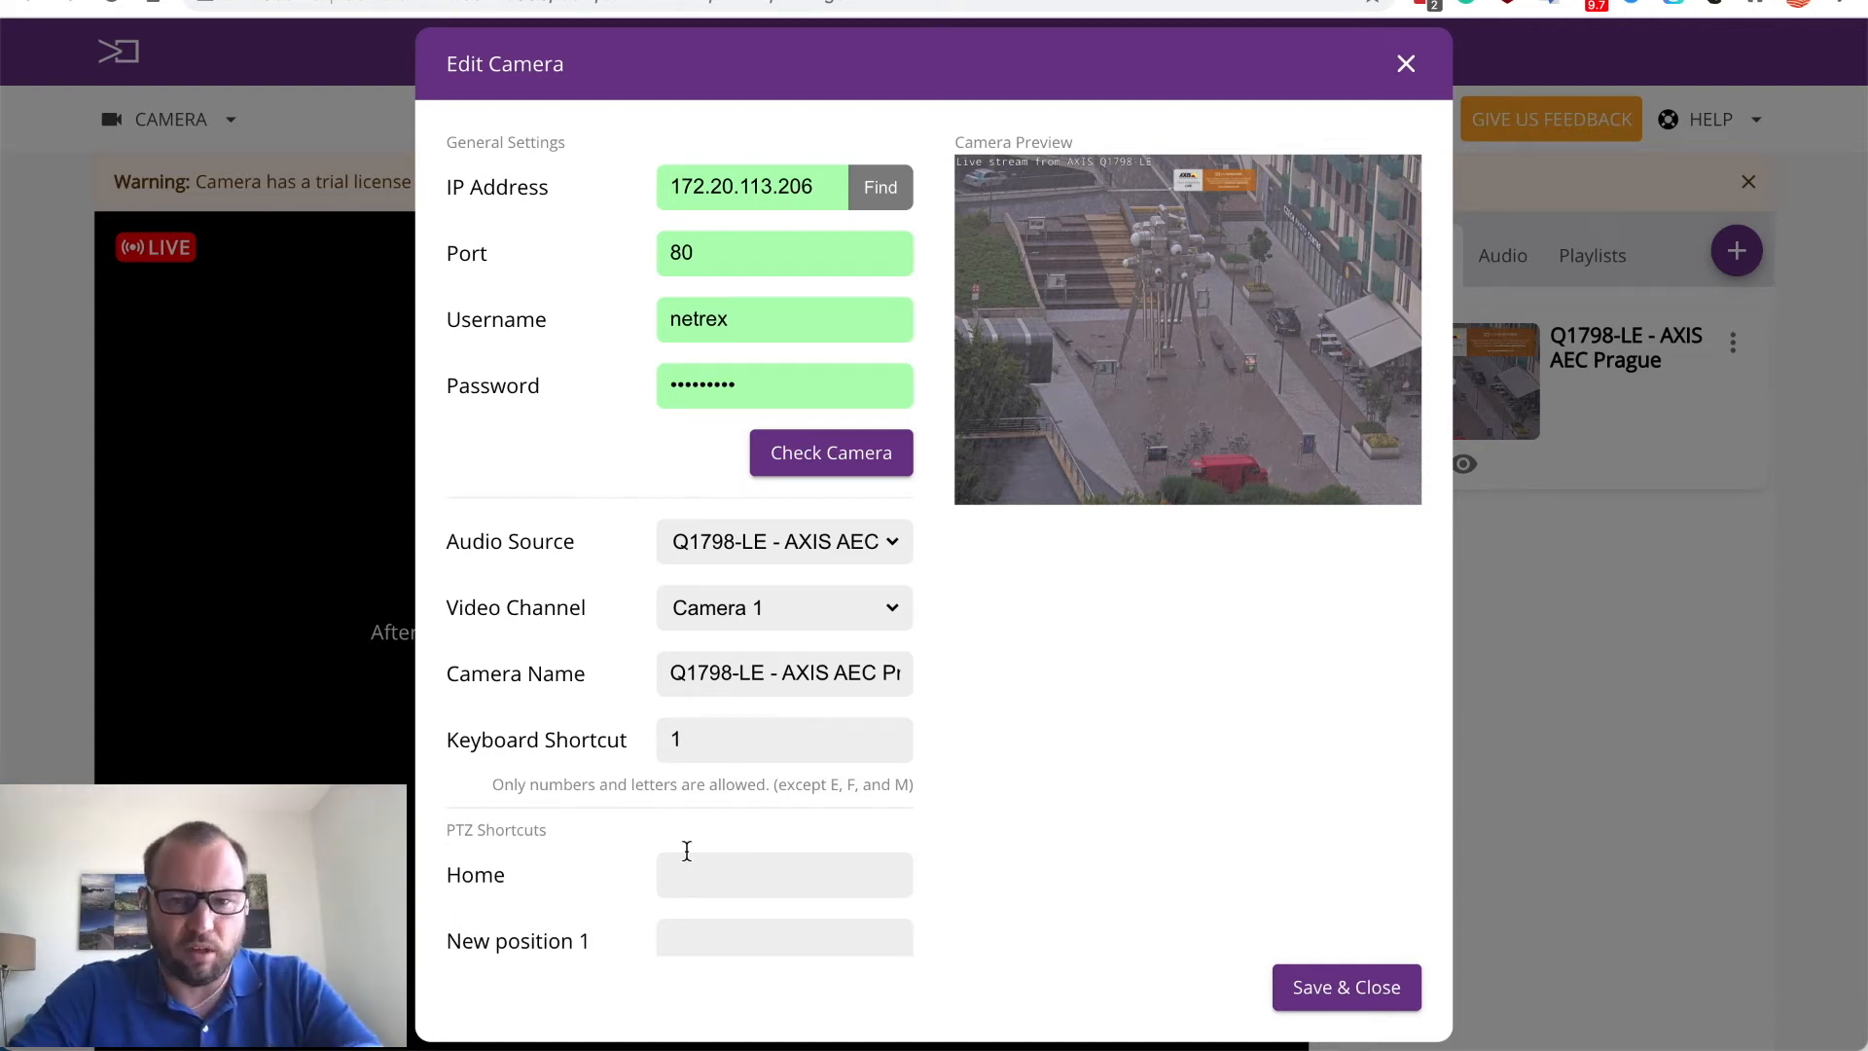
scroll(686, 851, "down", 2)
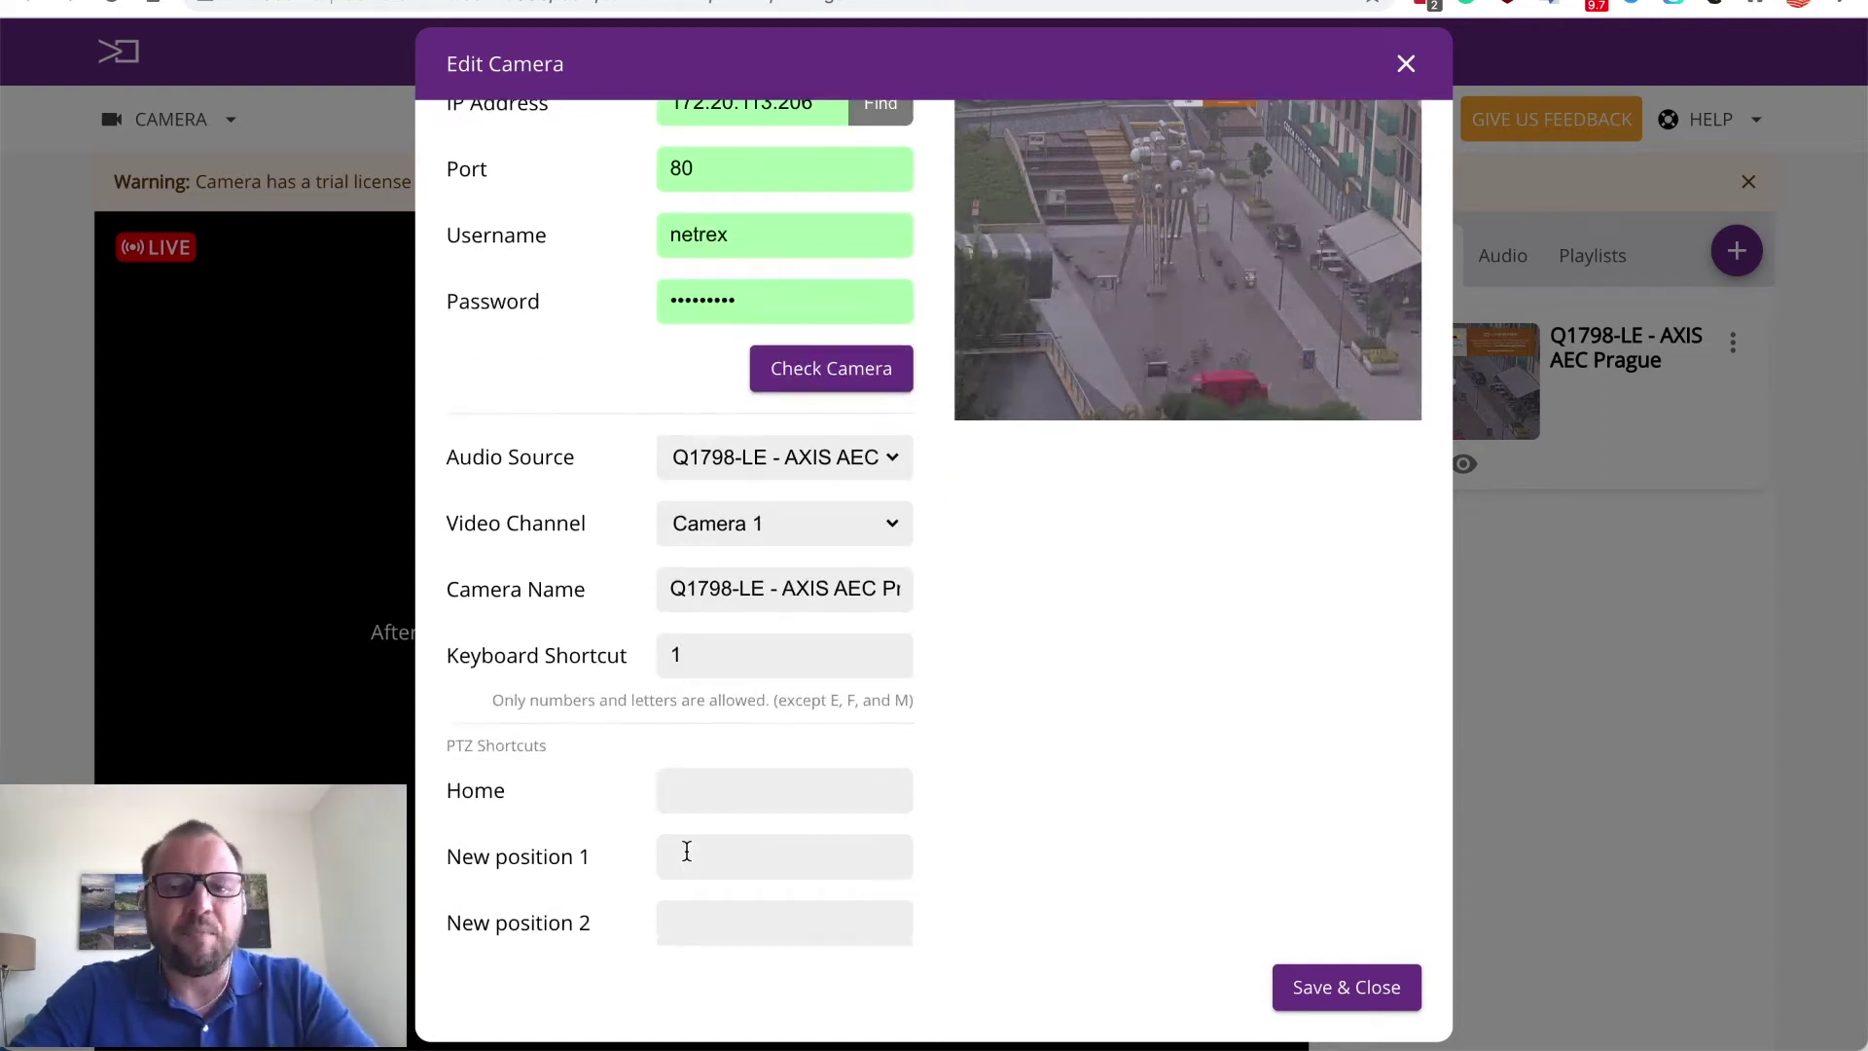
left_click(721, 786)
type("4")
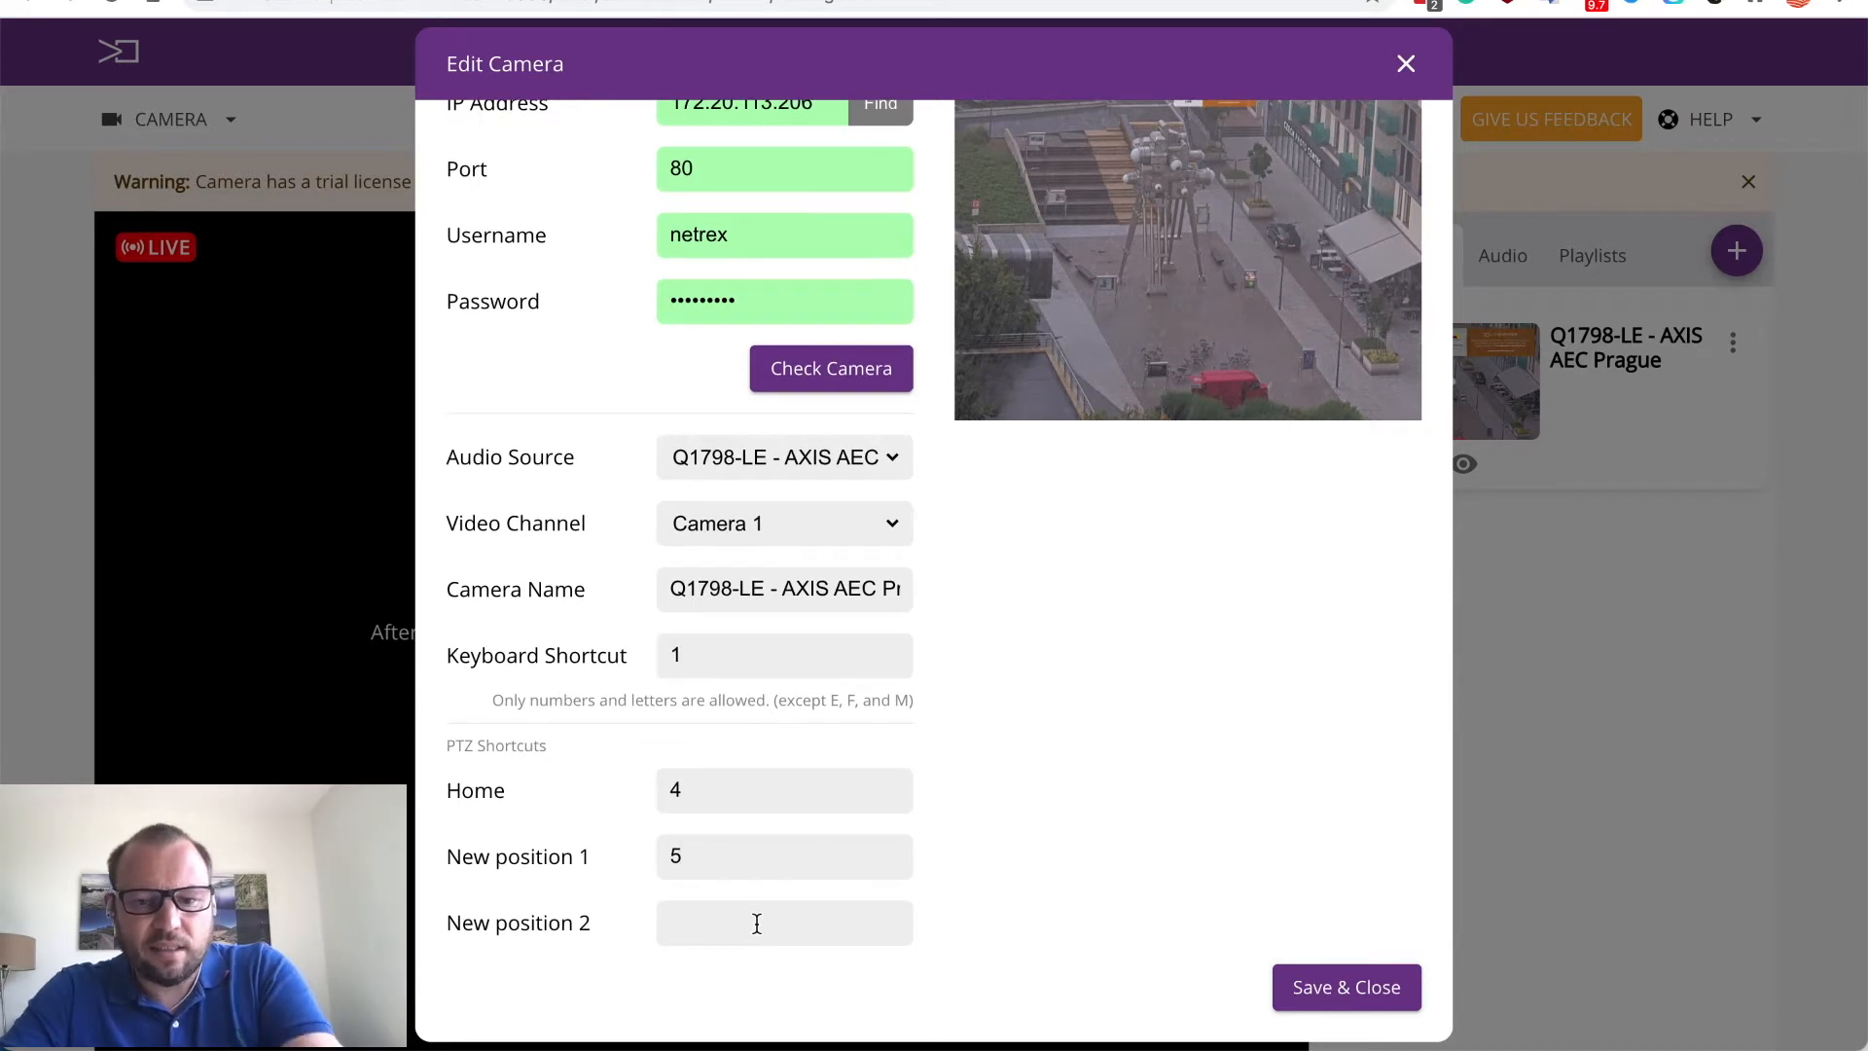
type("6")
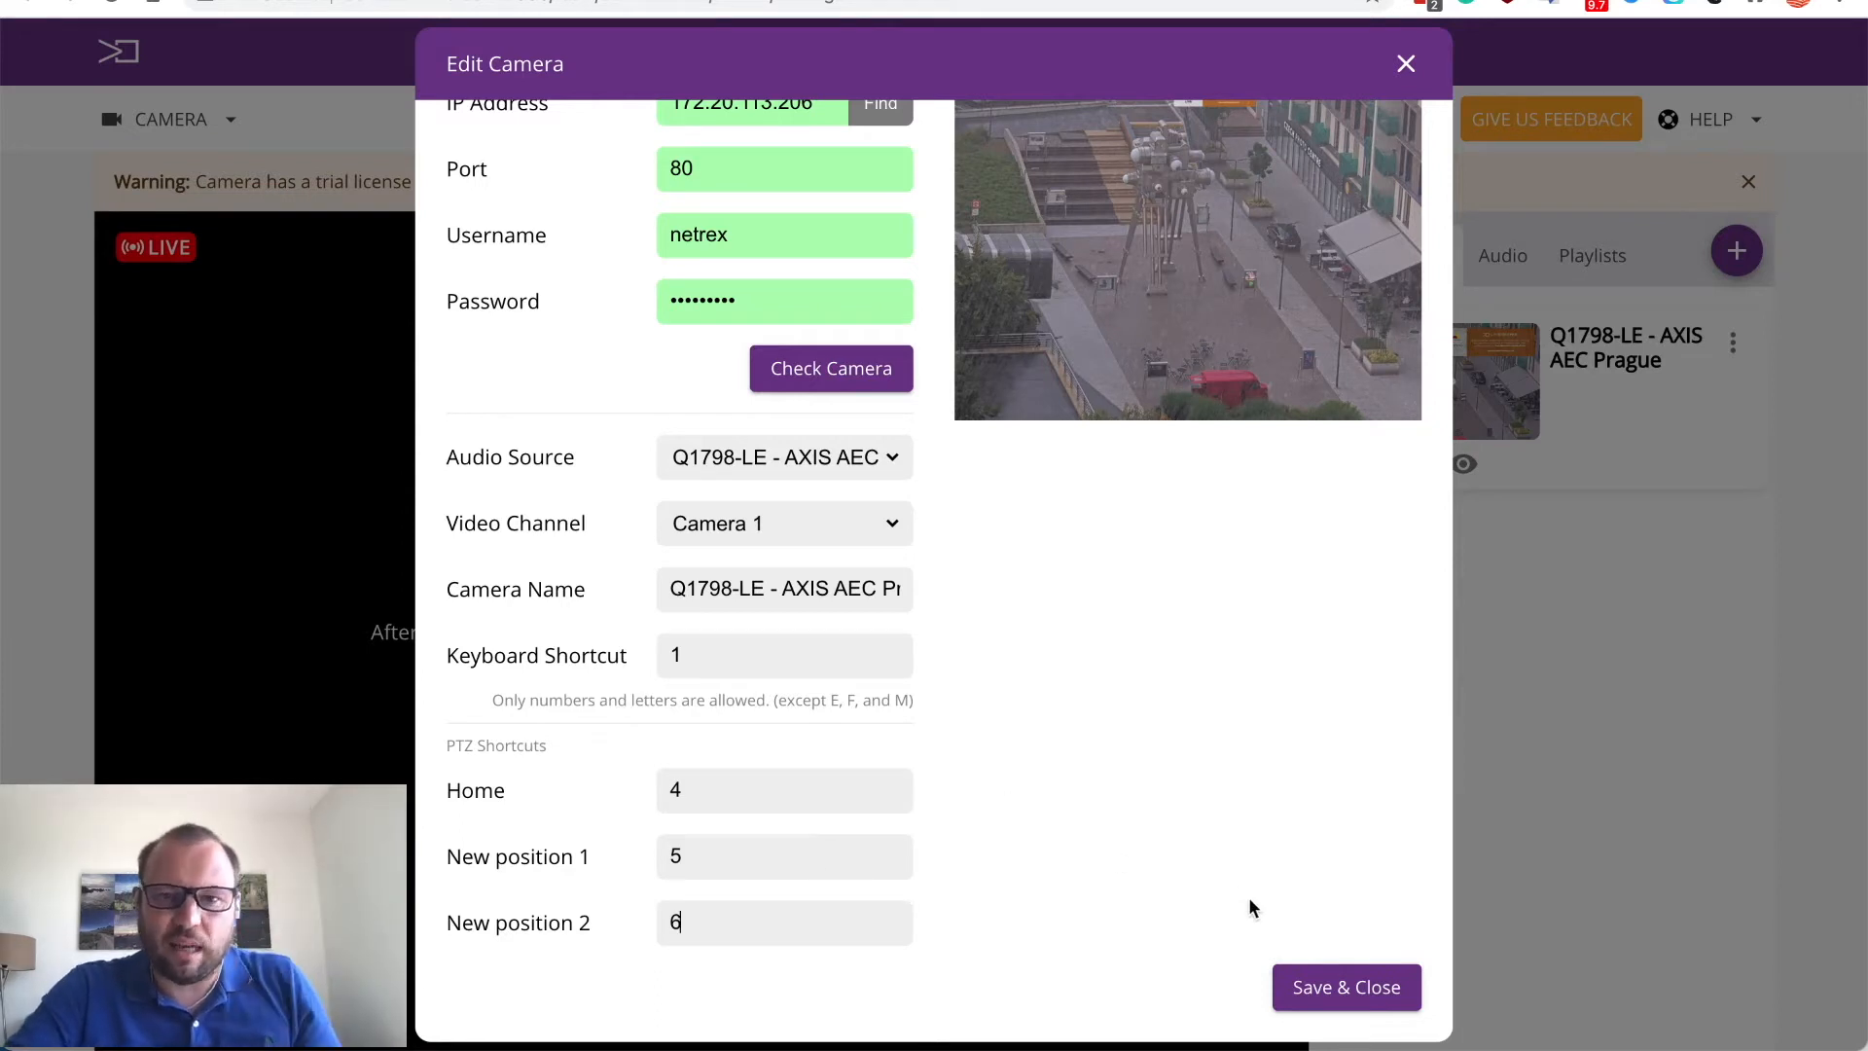
left_click(1334, 995)
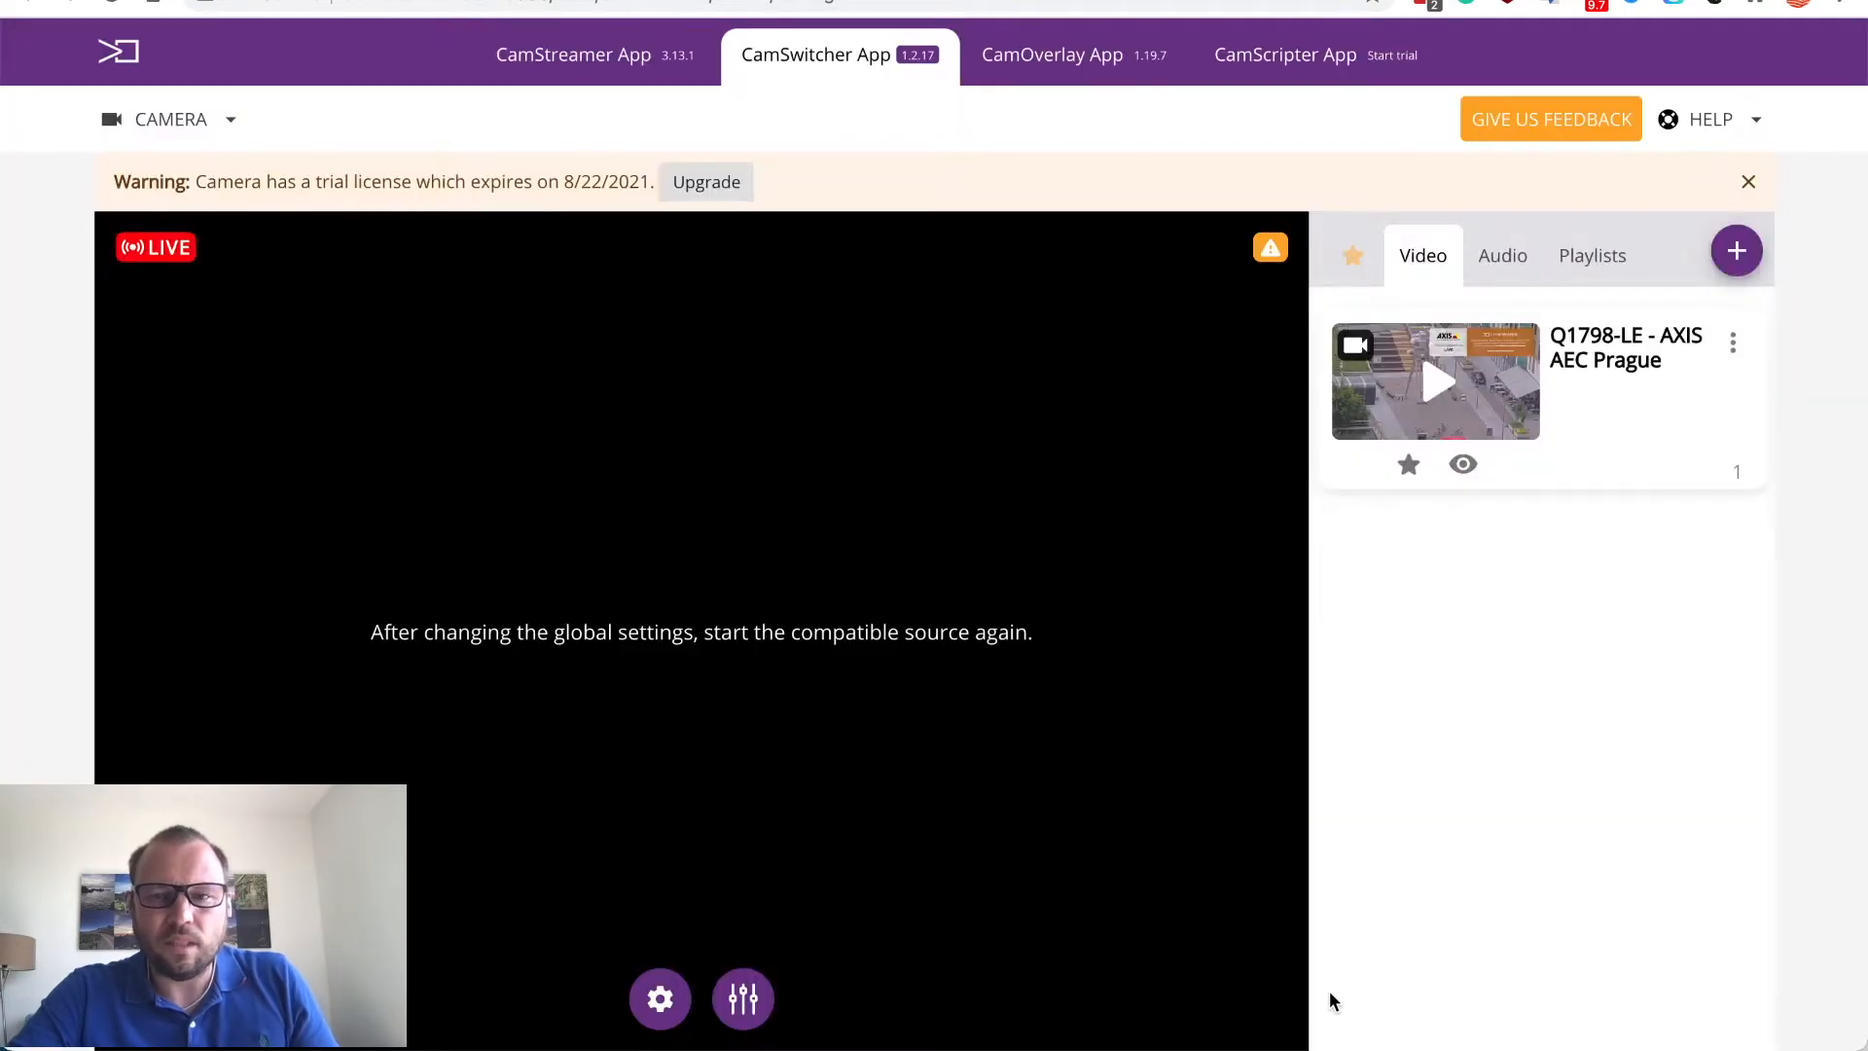
Step: Put the Q1798-LE camera feed live on the output
left_click(1434, 383)
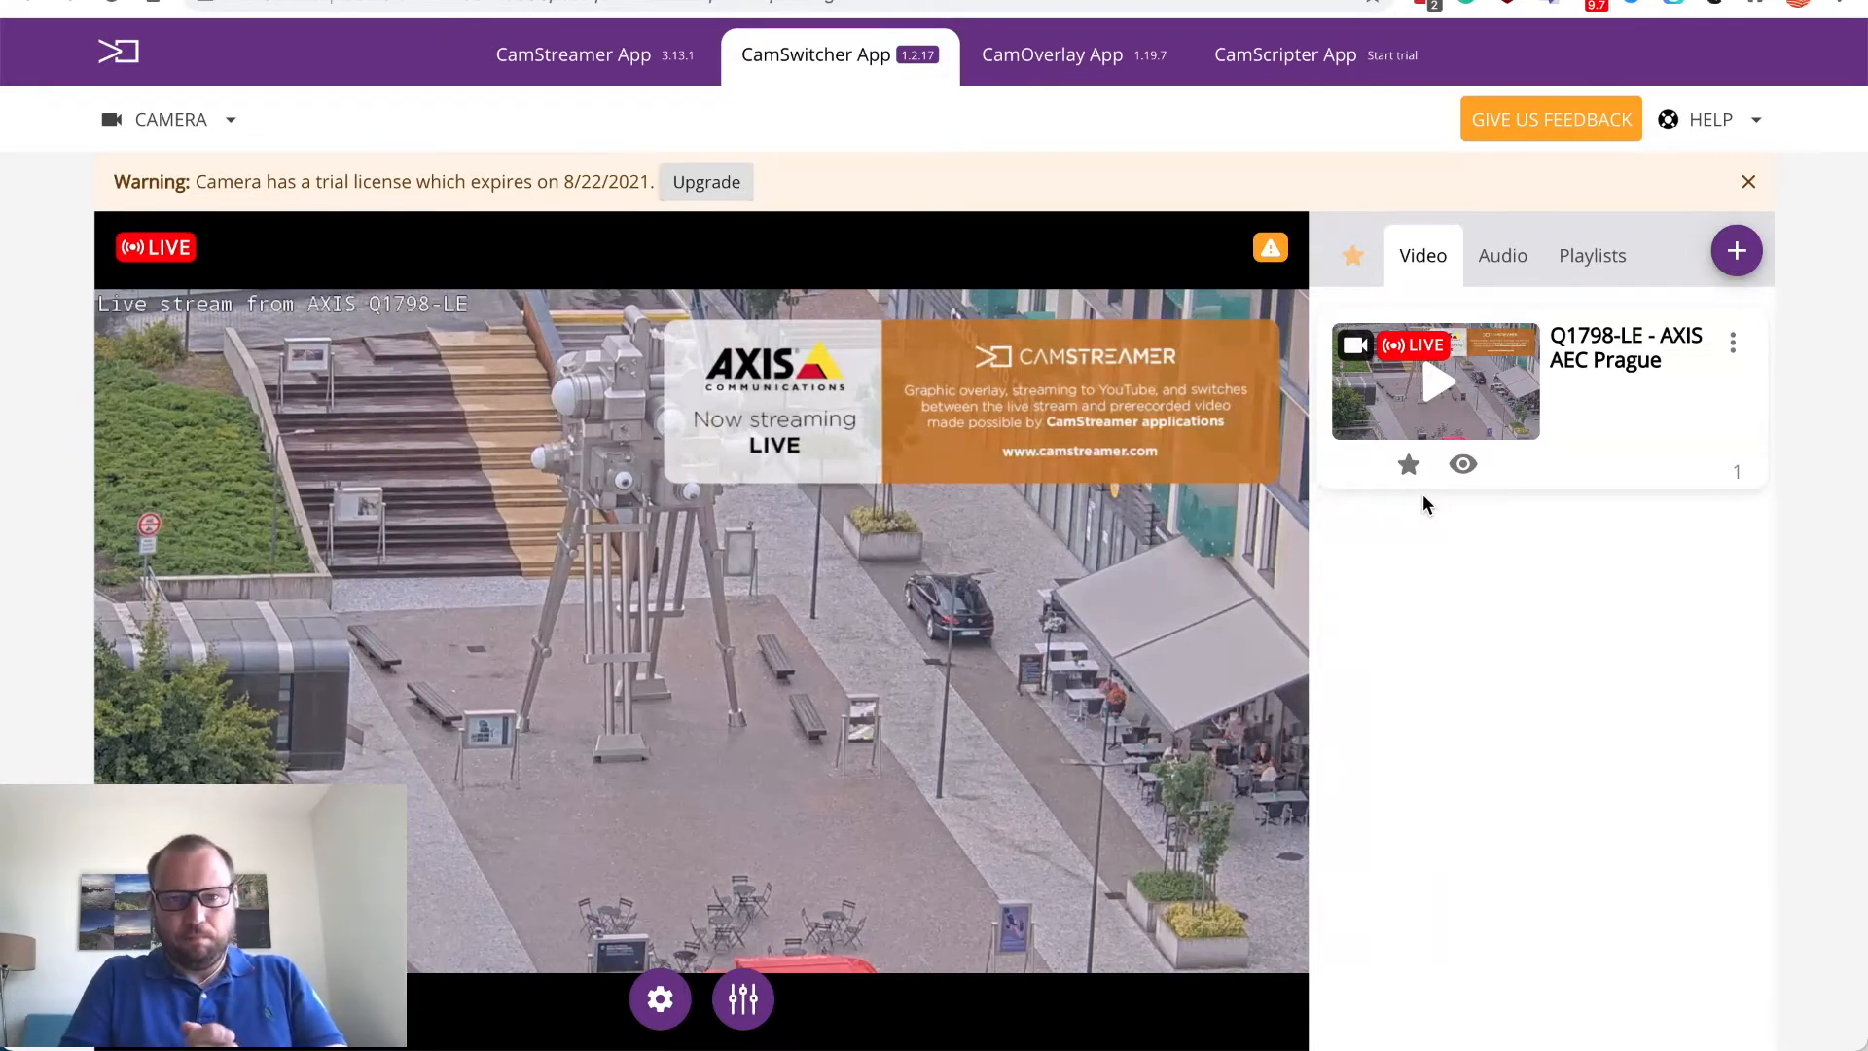
left_click(1737, 256)
Step: Add the promo MP4 as clip 'AXIS Q1798-LE Promo' with shortcut A
left_click(1678, 304)
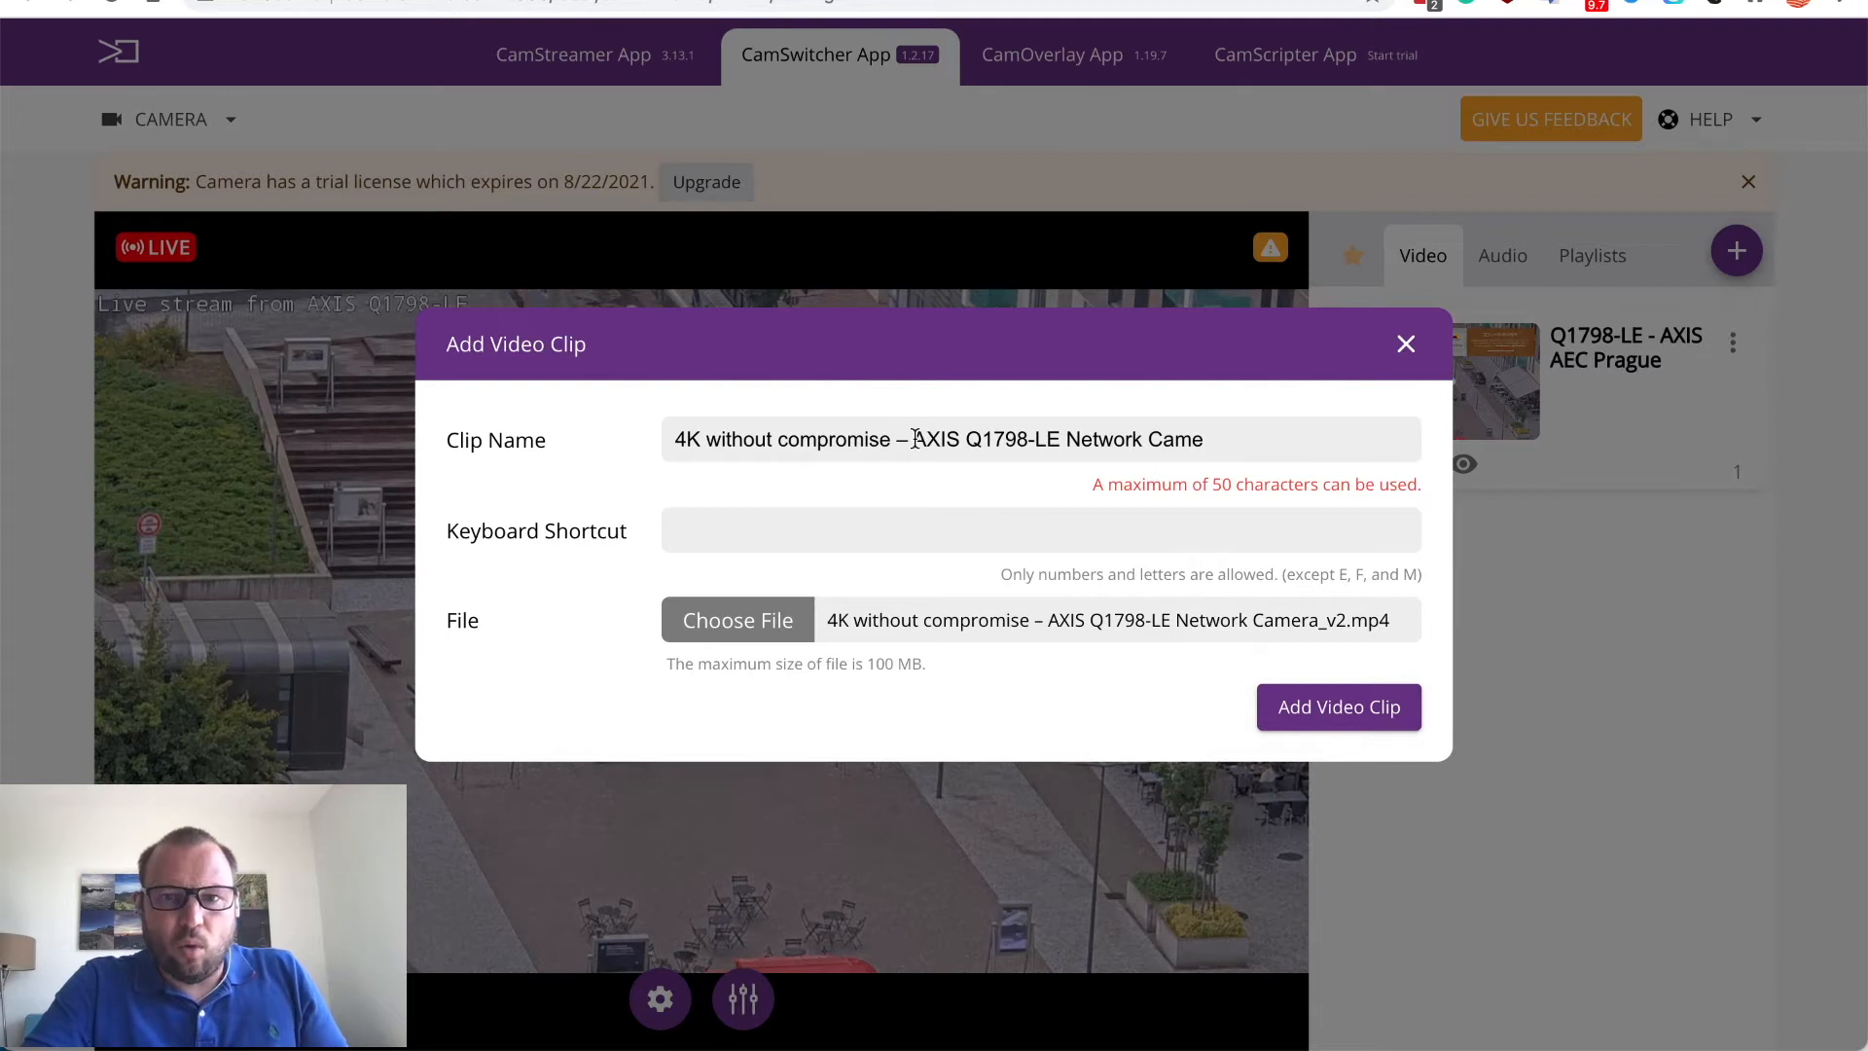
left_click_drag(913, 438, 675, 438)
type("AXIS")
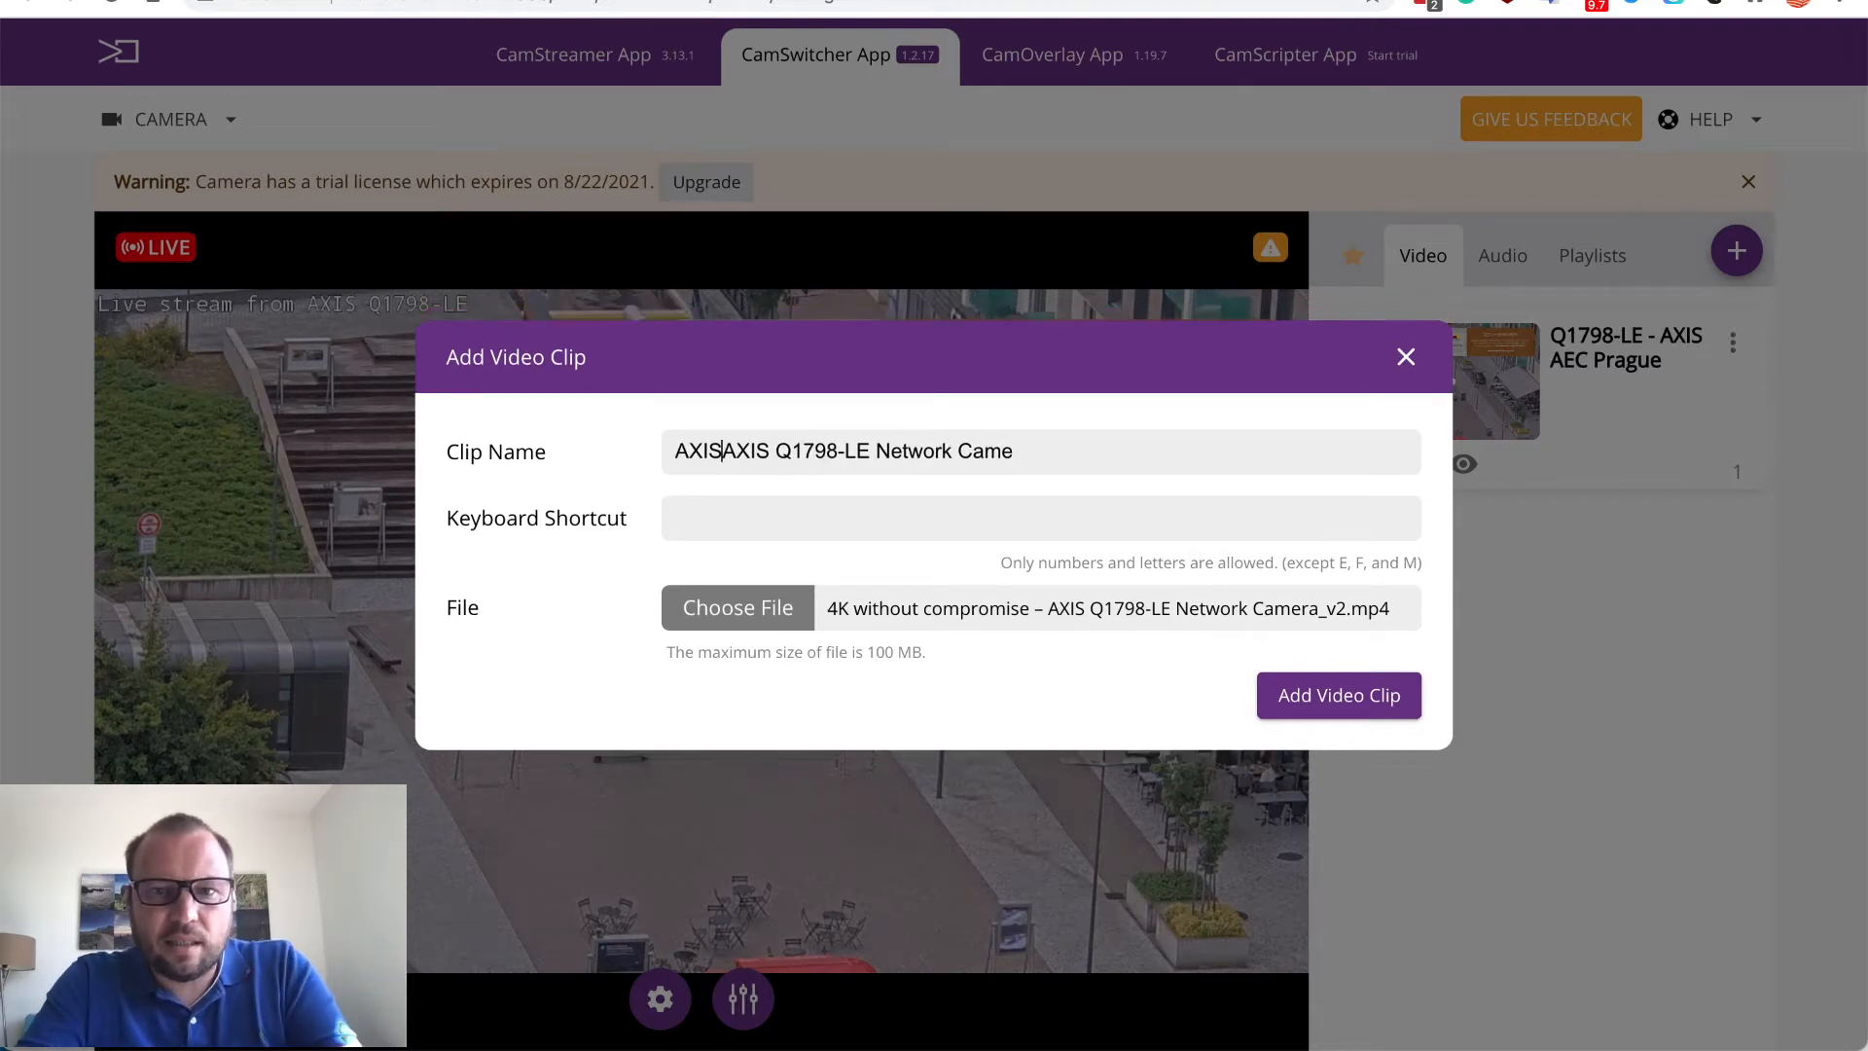
key("Delete")
key("Delete")
key("Delete")
key("Delete")
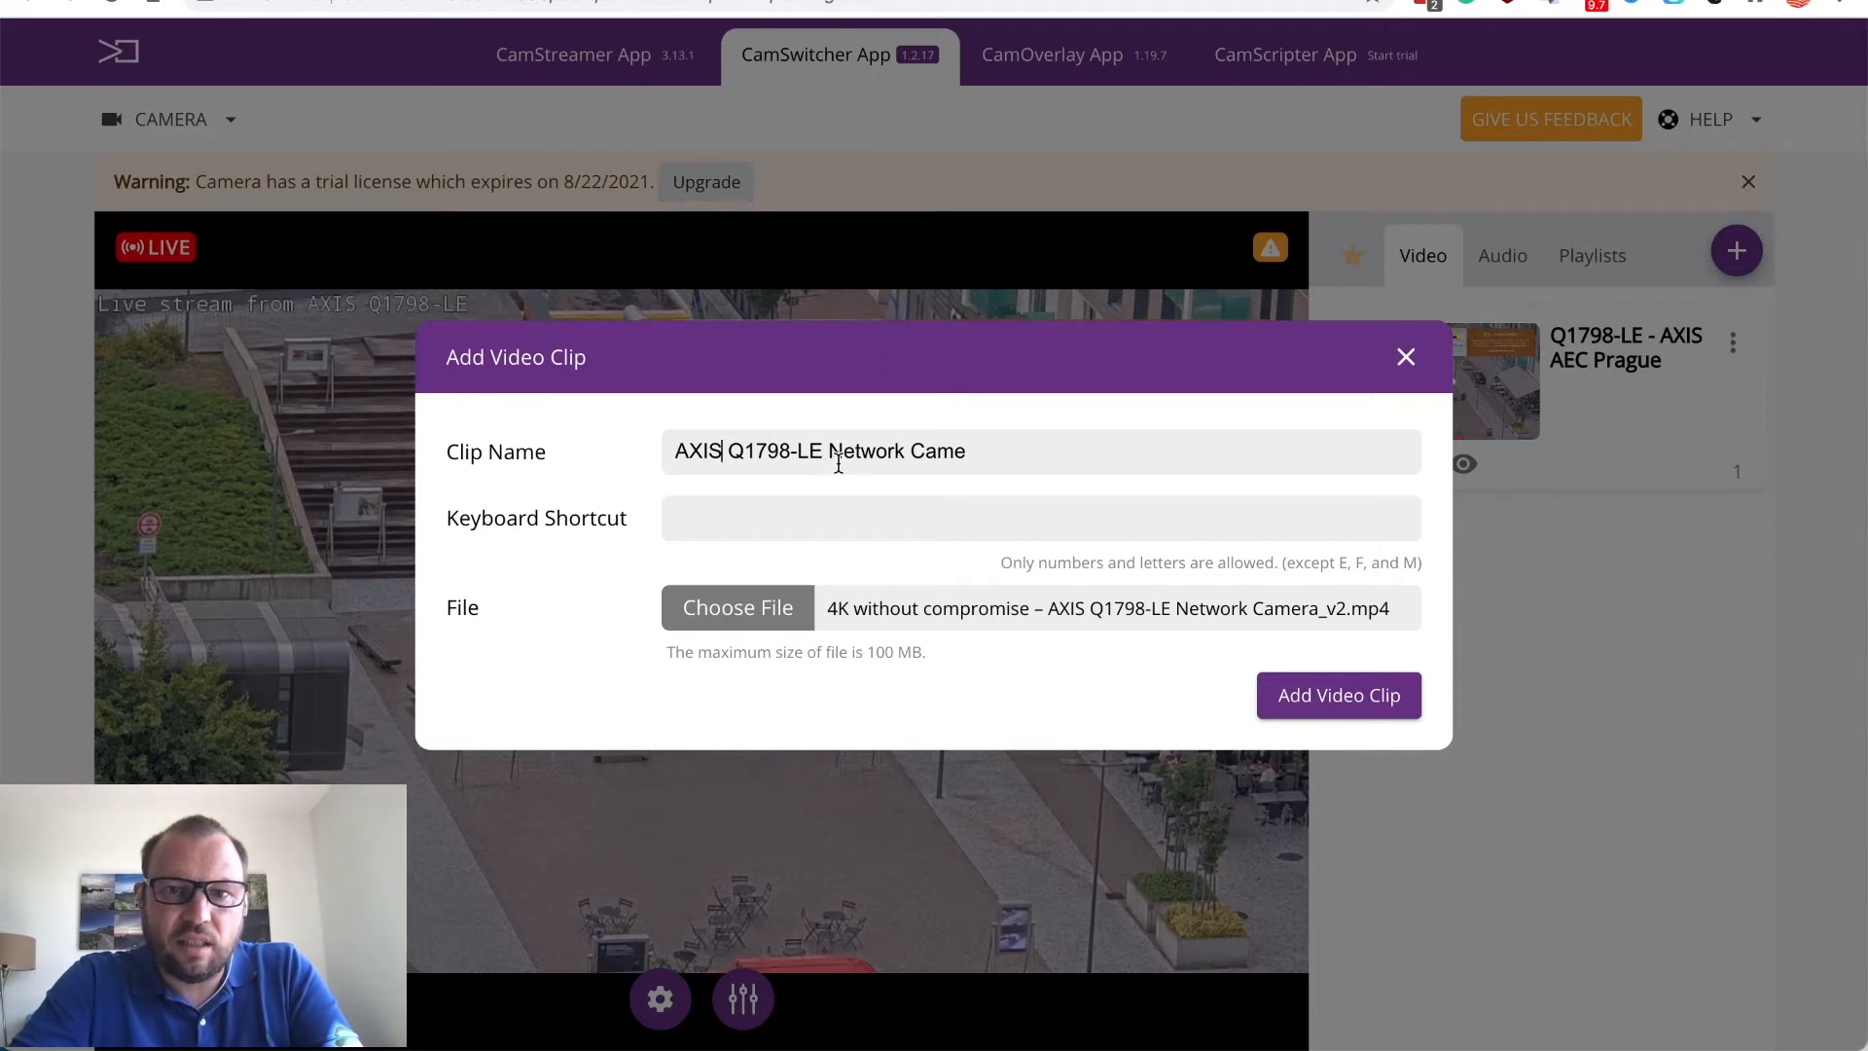
left_click_drag(827, 451, 966, 452)
type("Promo")
key("Tab")
type("A")
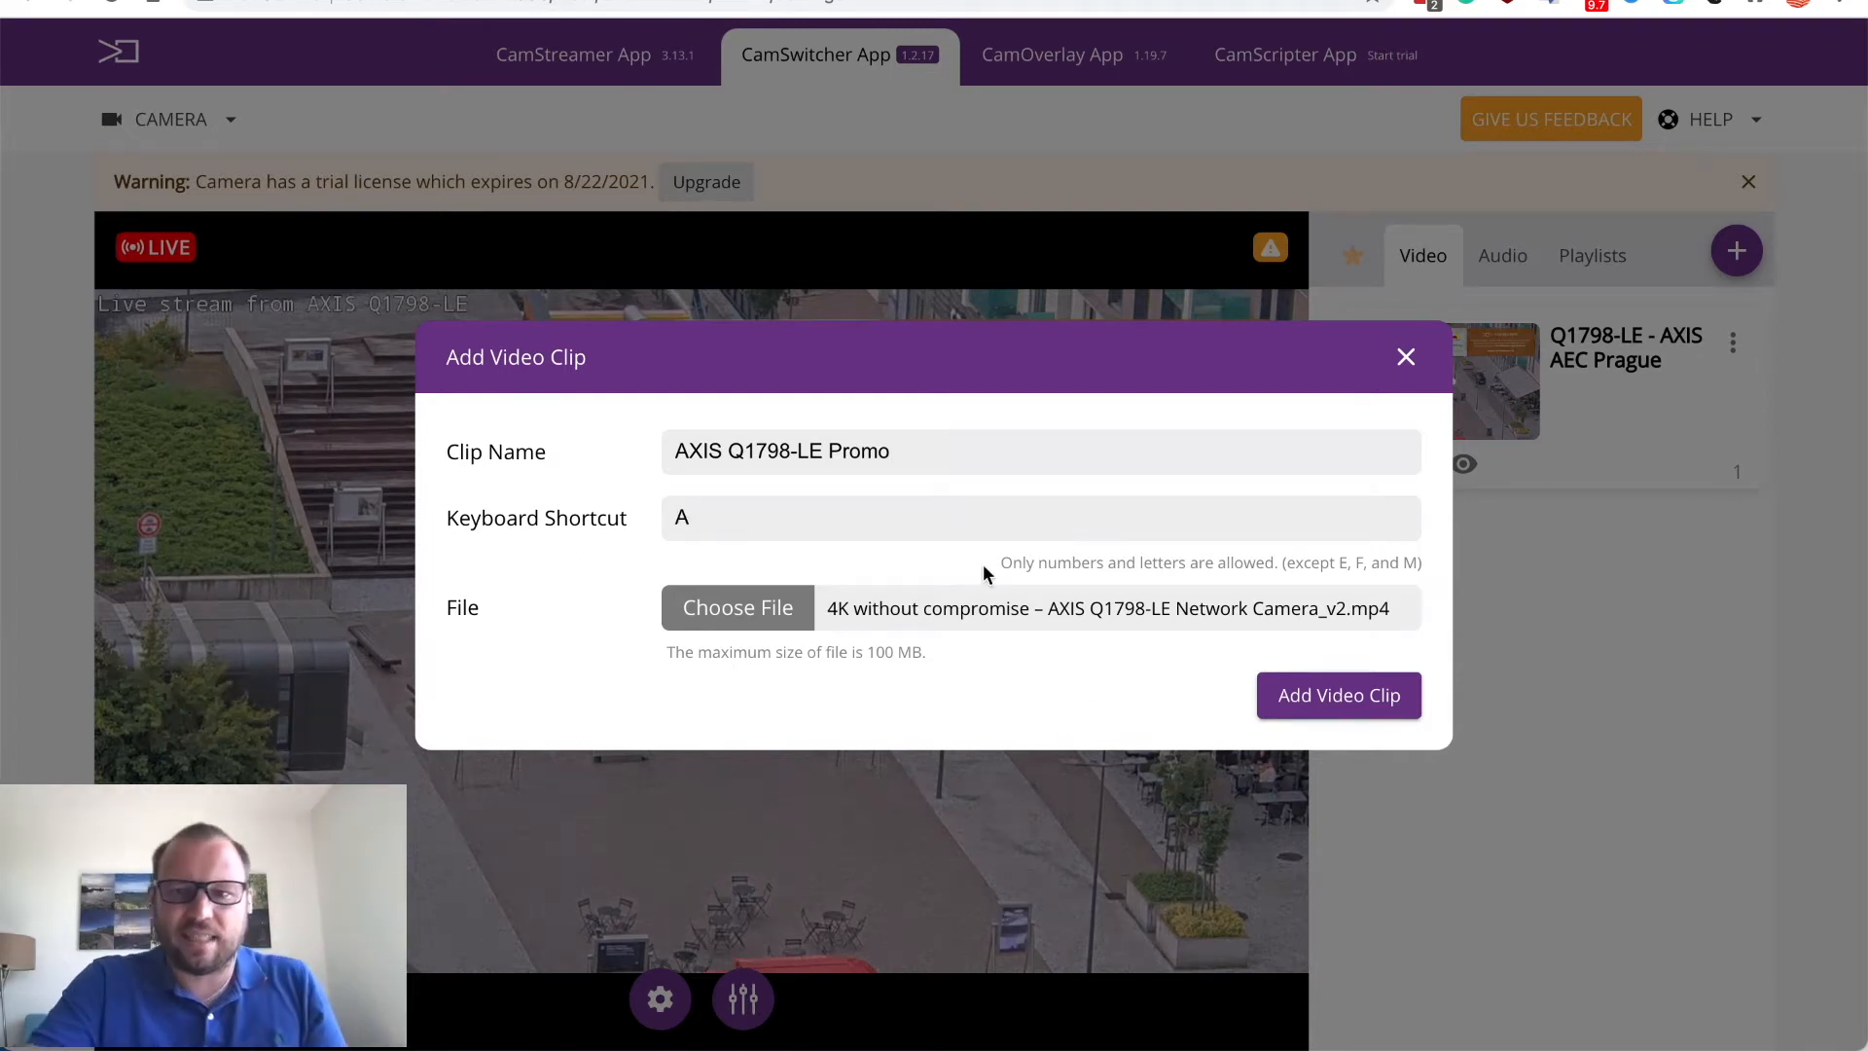
left_click(1282, 695)
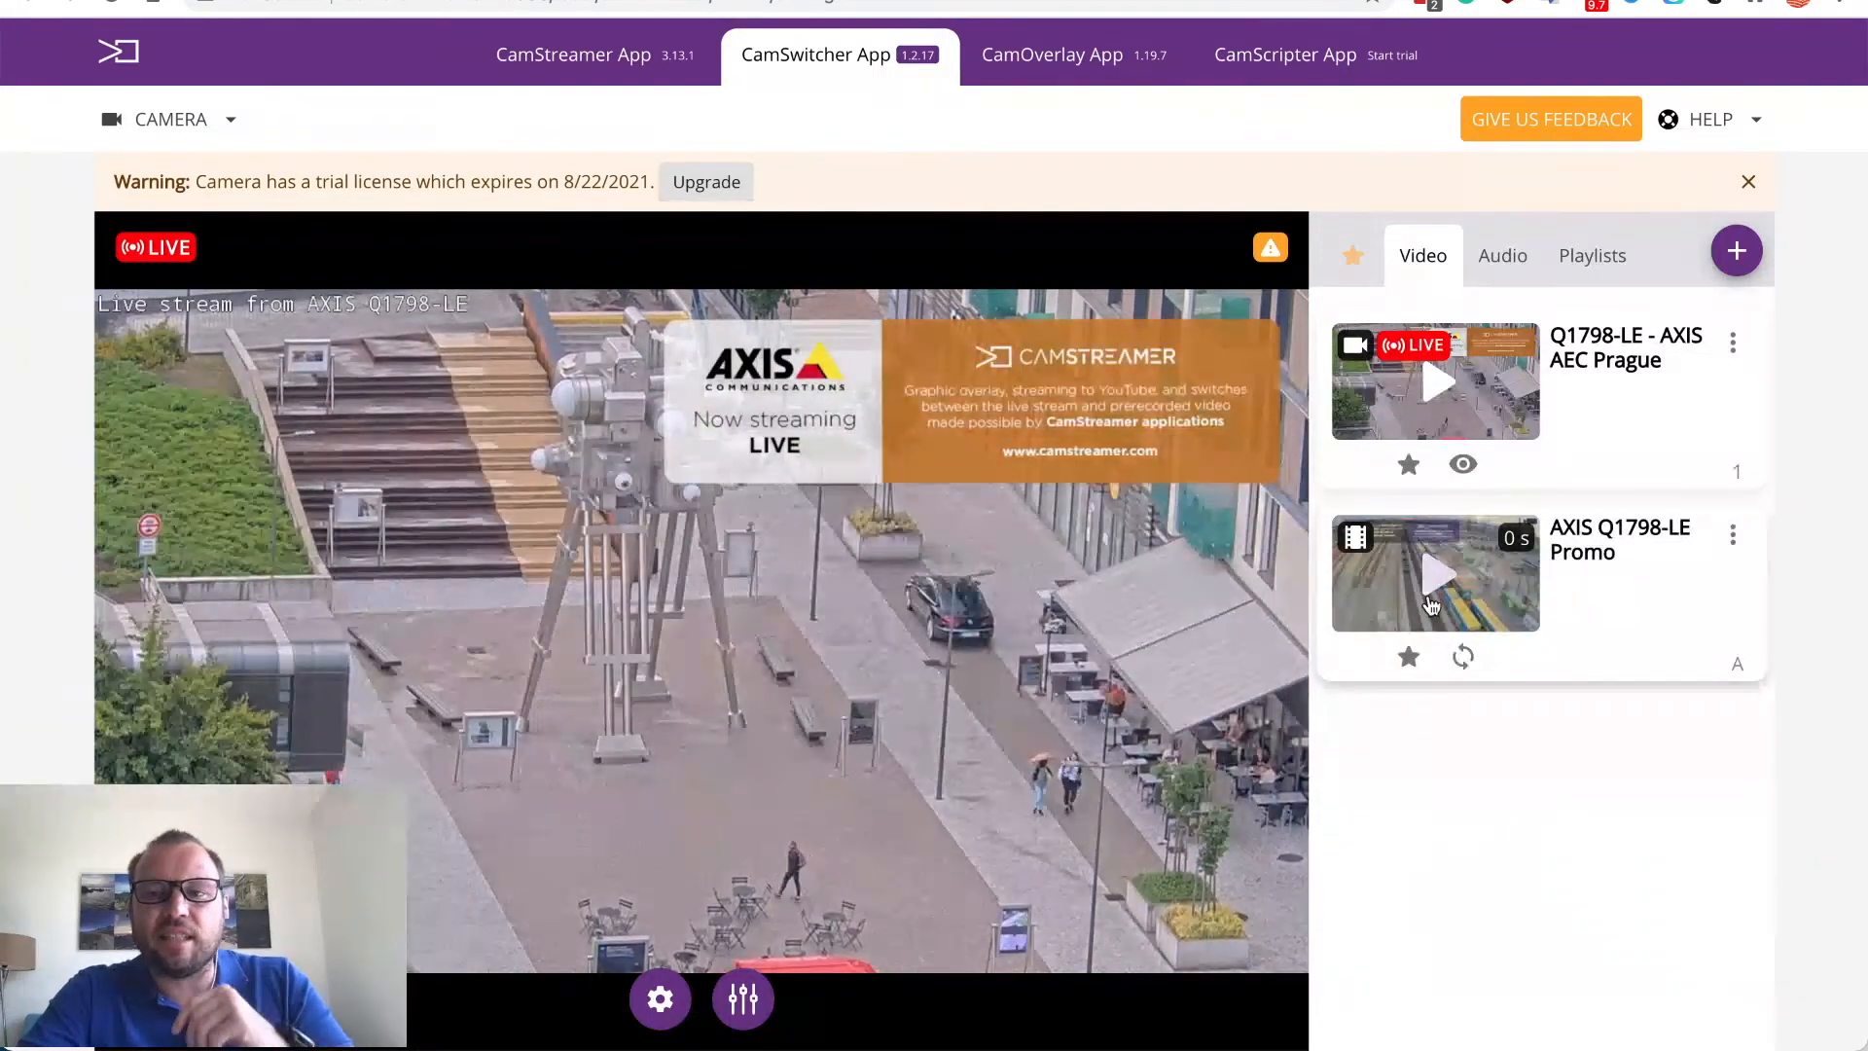
left_click(1433, 579)
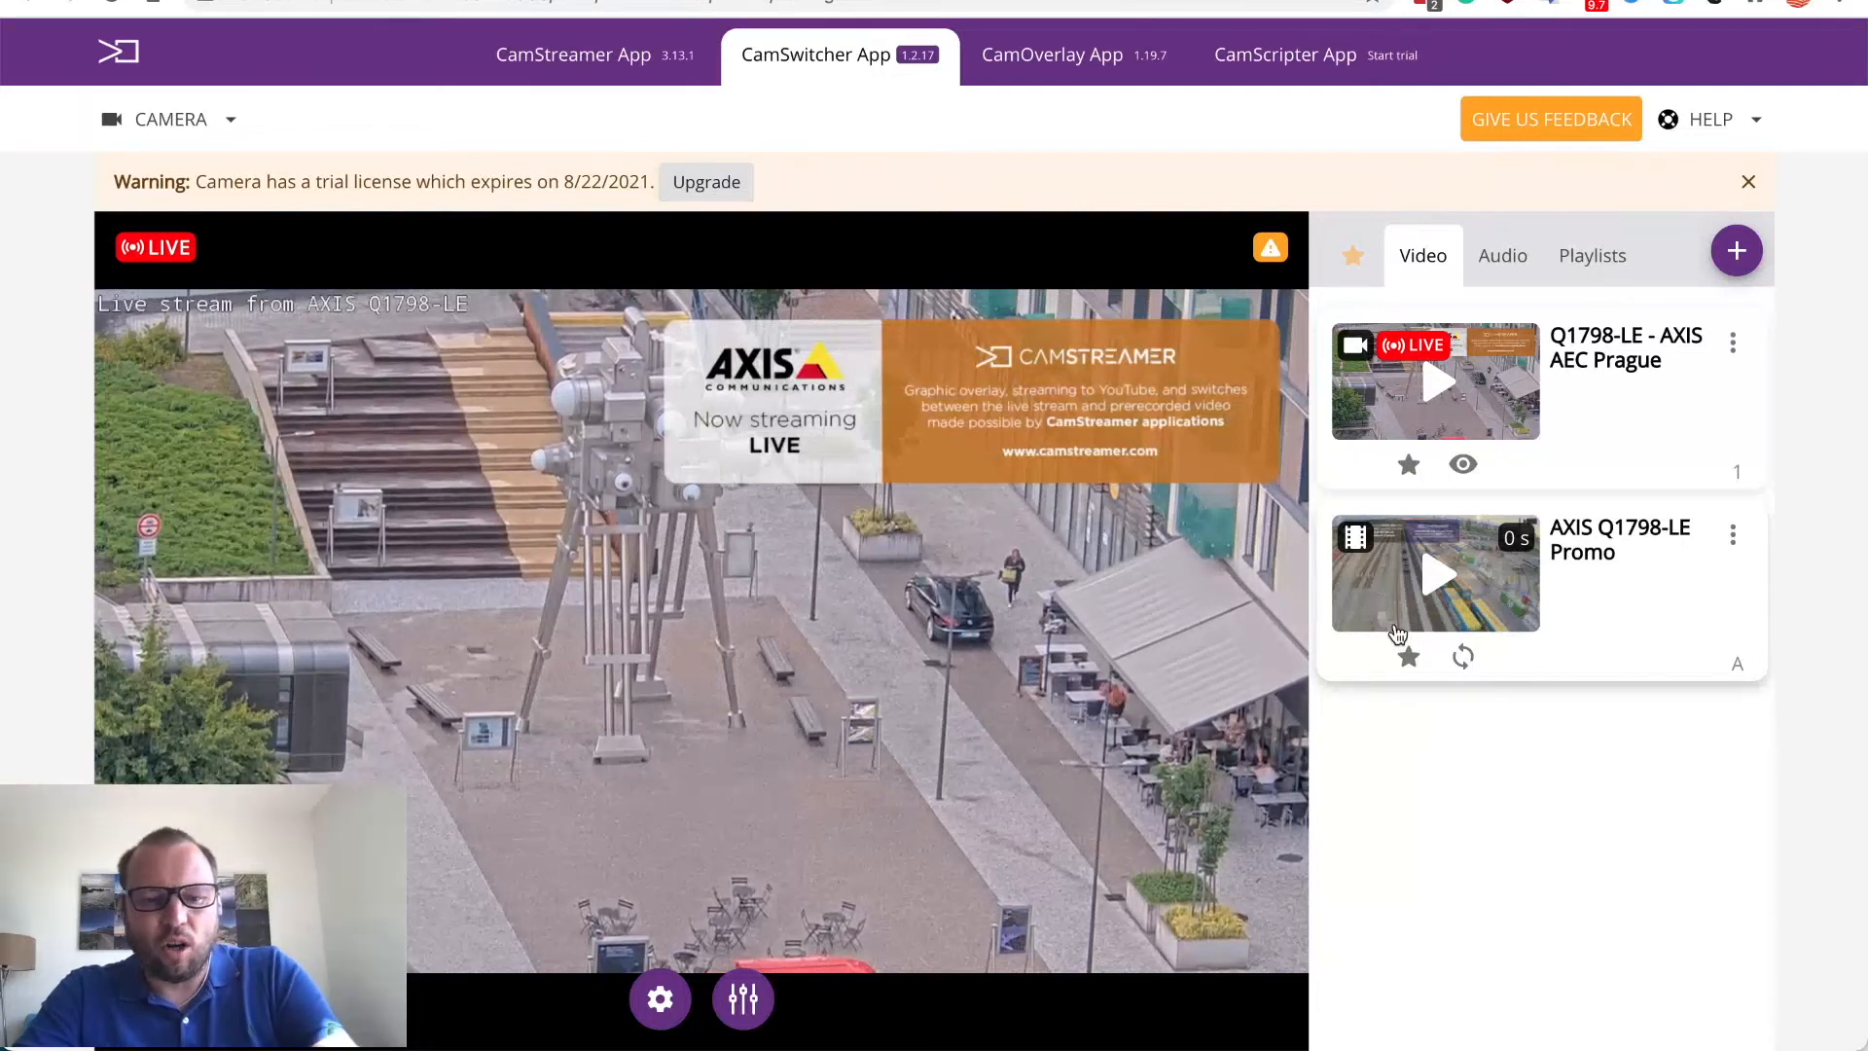
left_click(1395, 631)
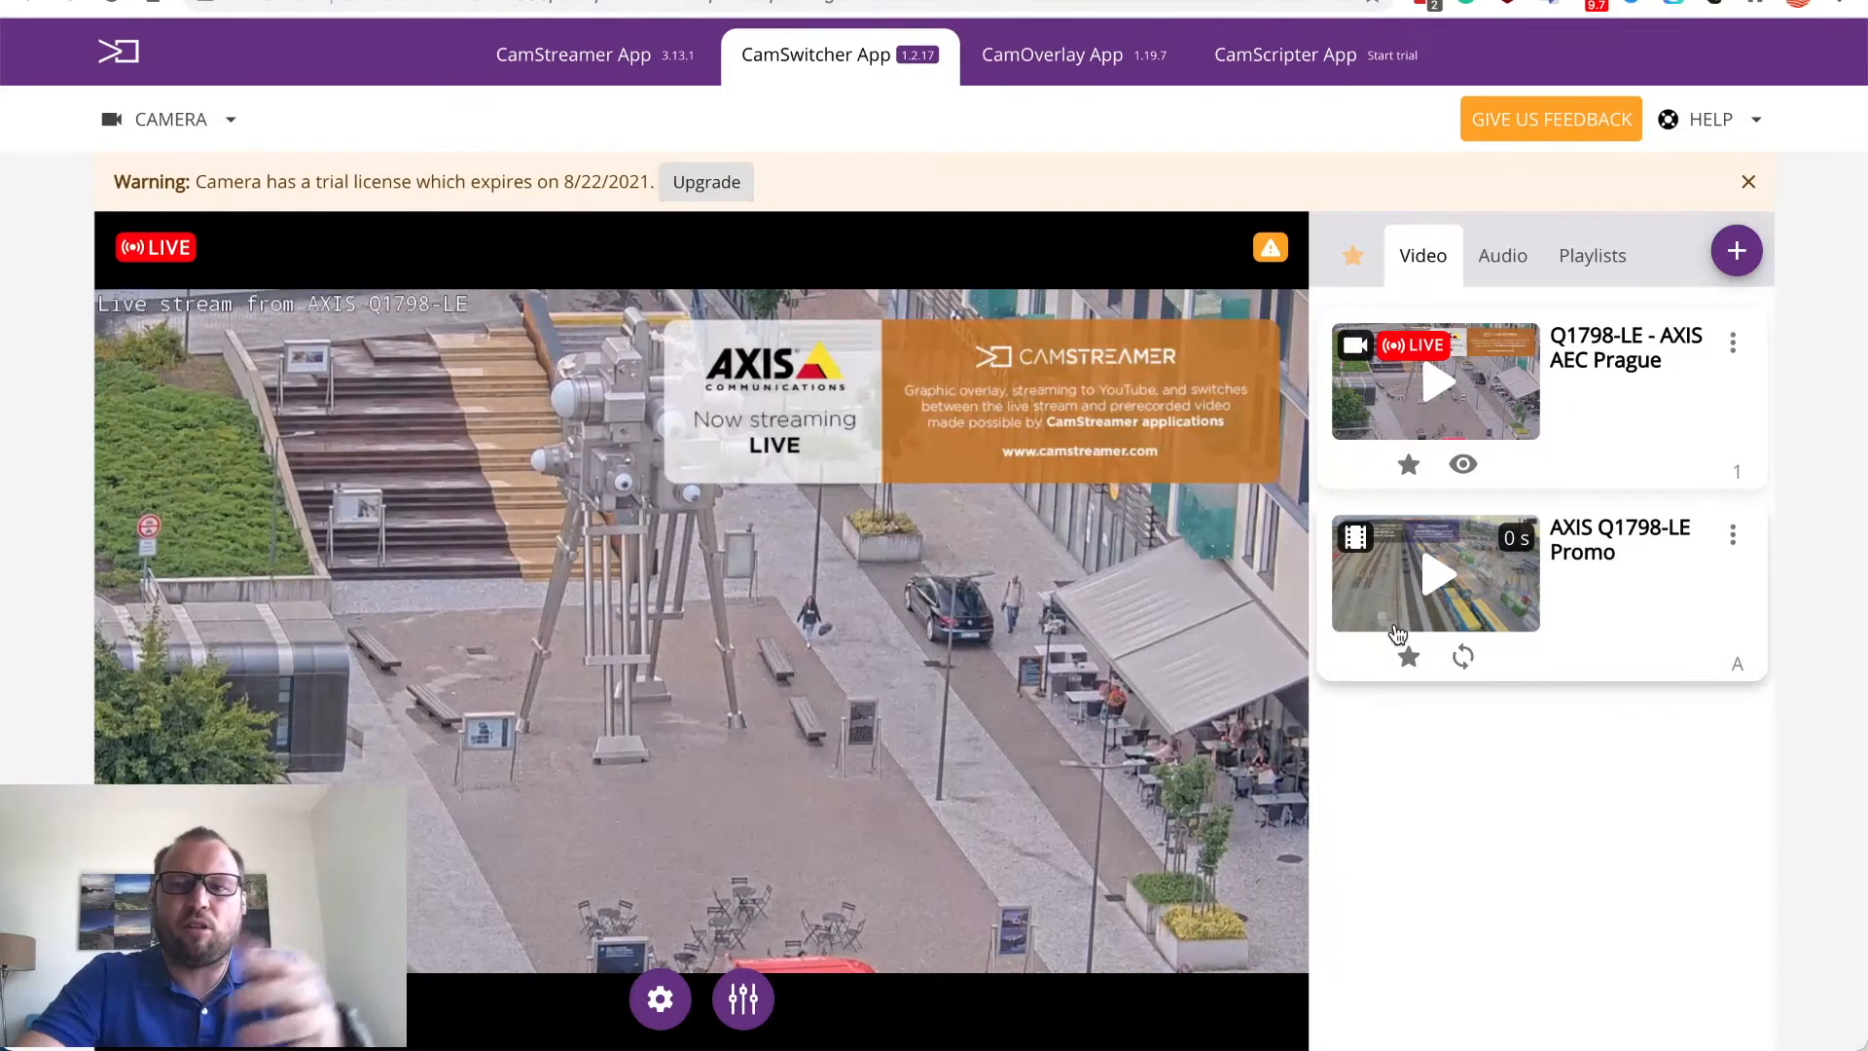
left_click(1591, 255)
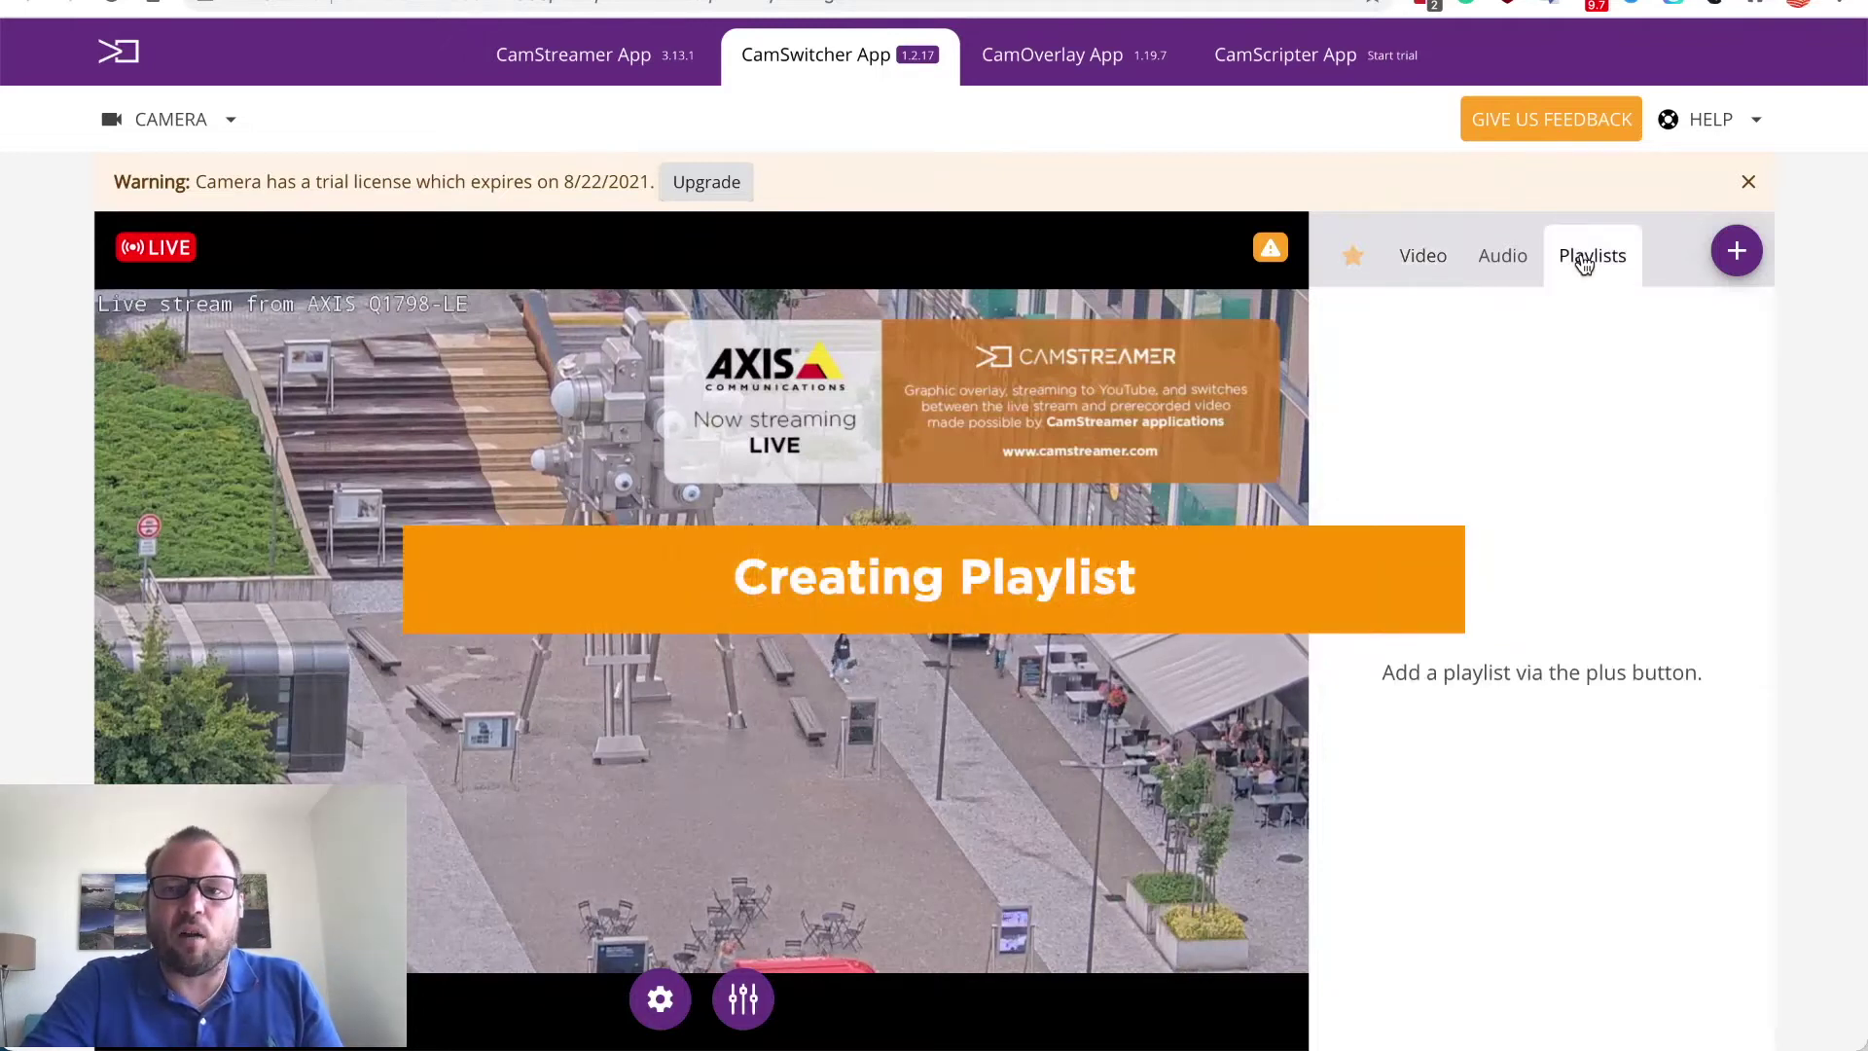
Step: Create playlist 'Demo Playlist' with shortcut P and return to the Video list
left_click(1734, 252)
left_click(1666, 397)
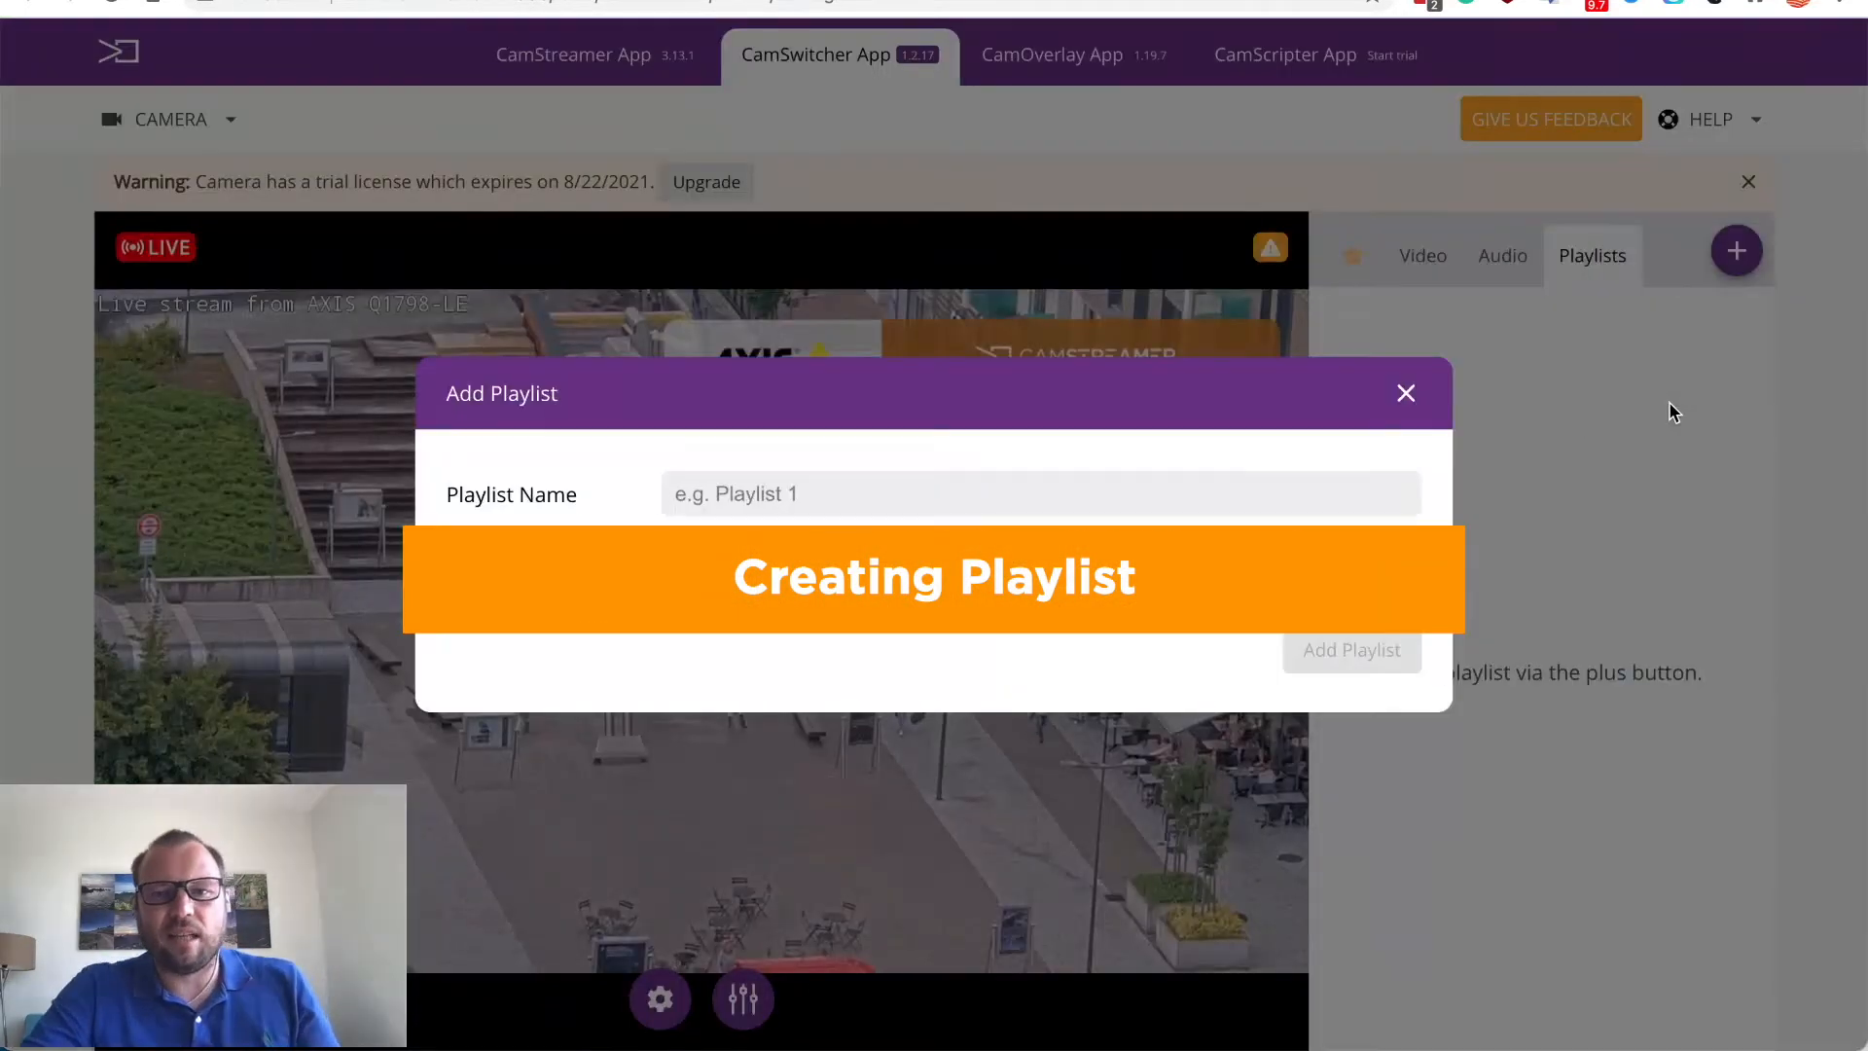
type("Demo Pl")
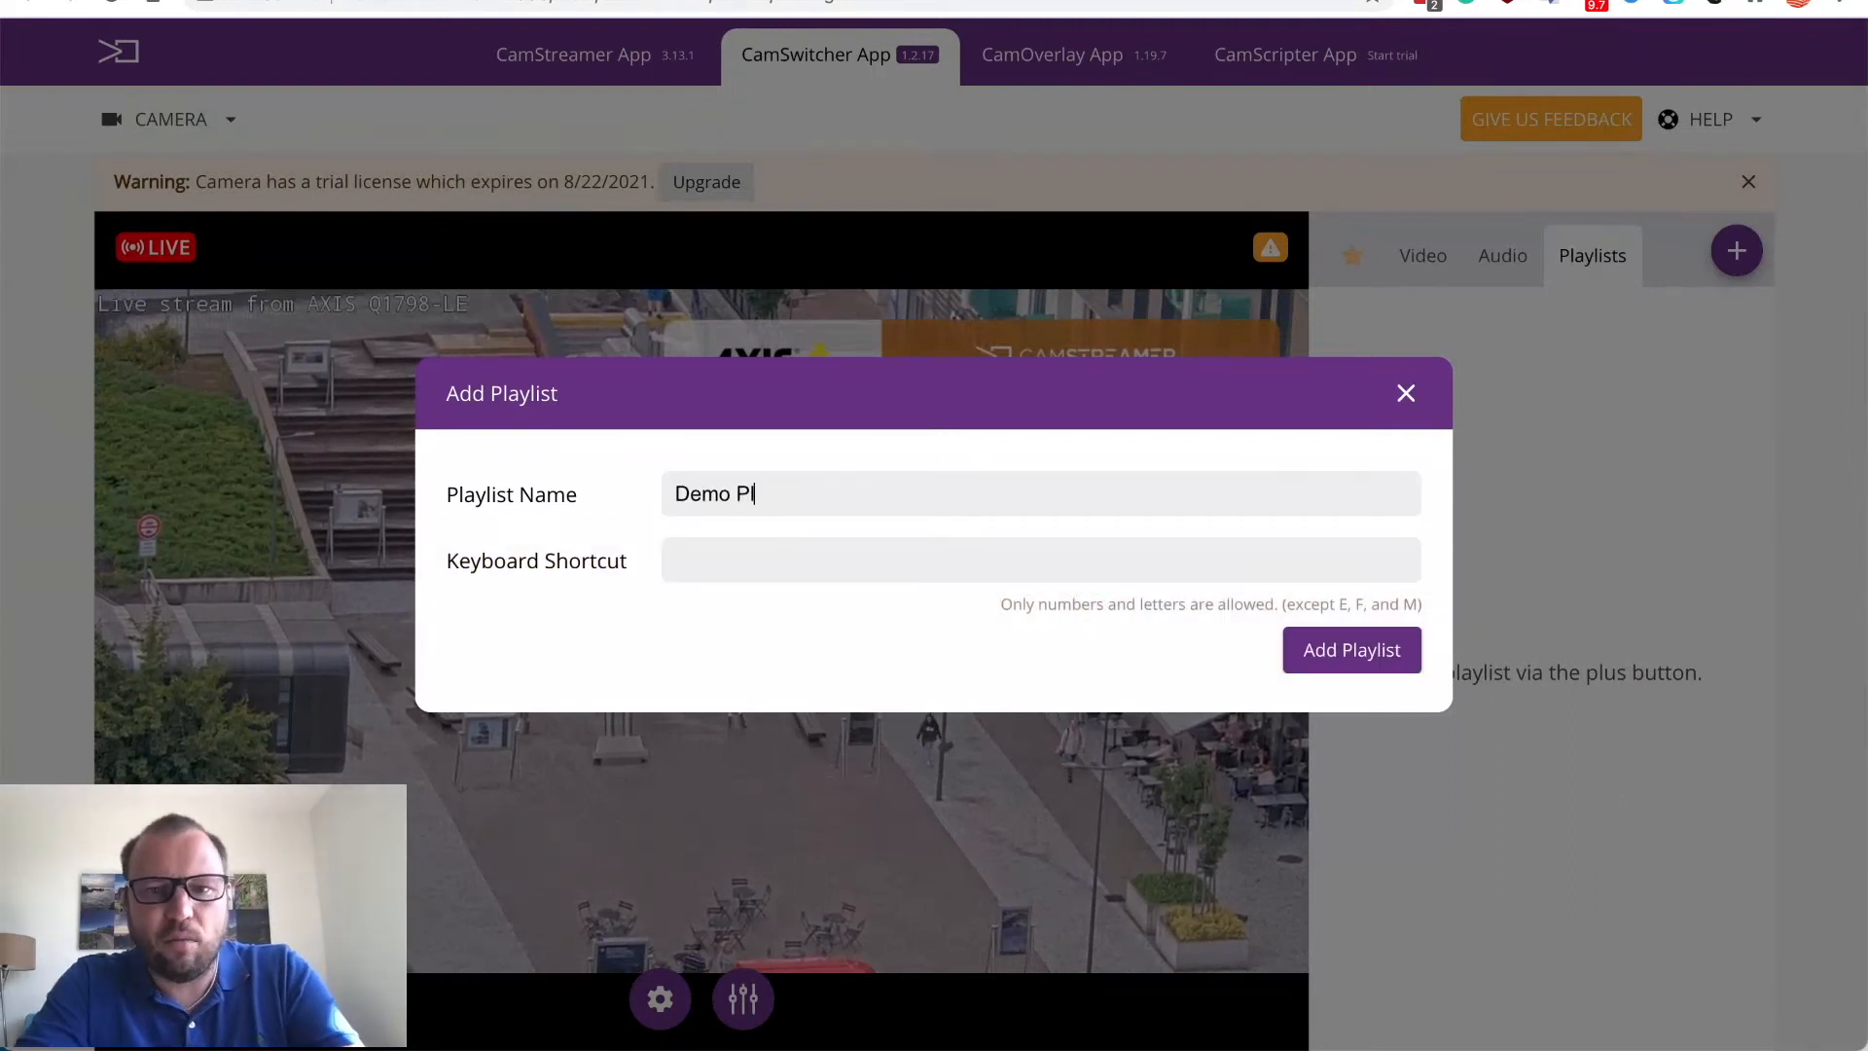
type("aylist")
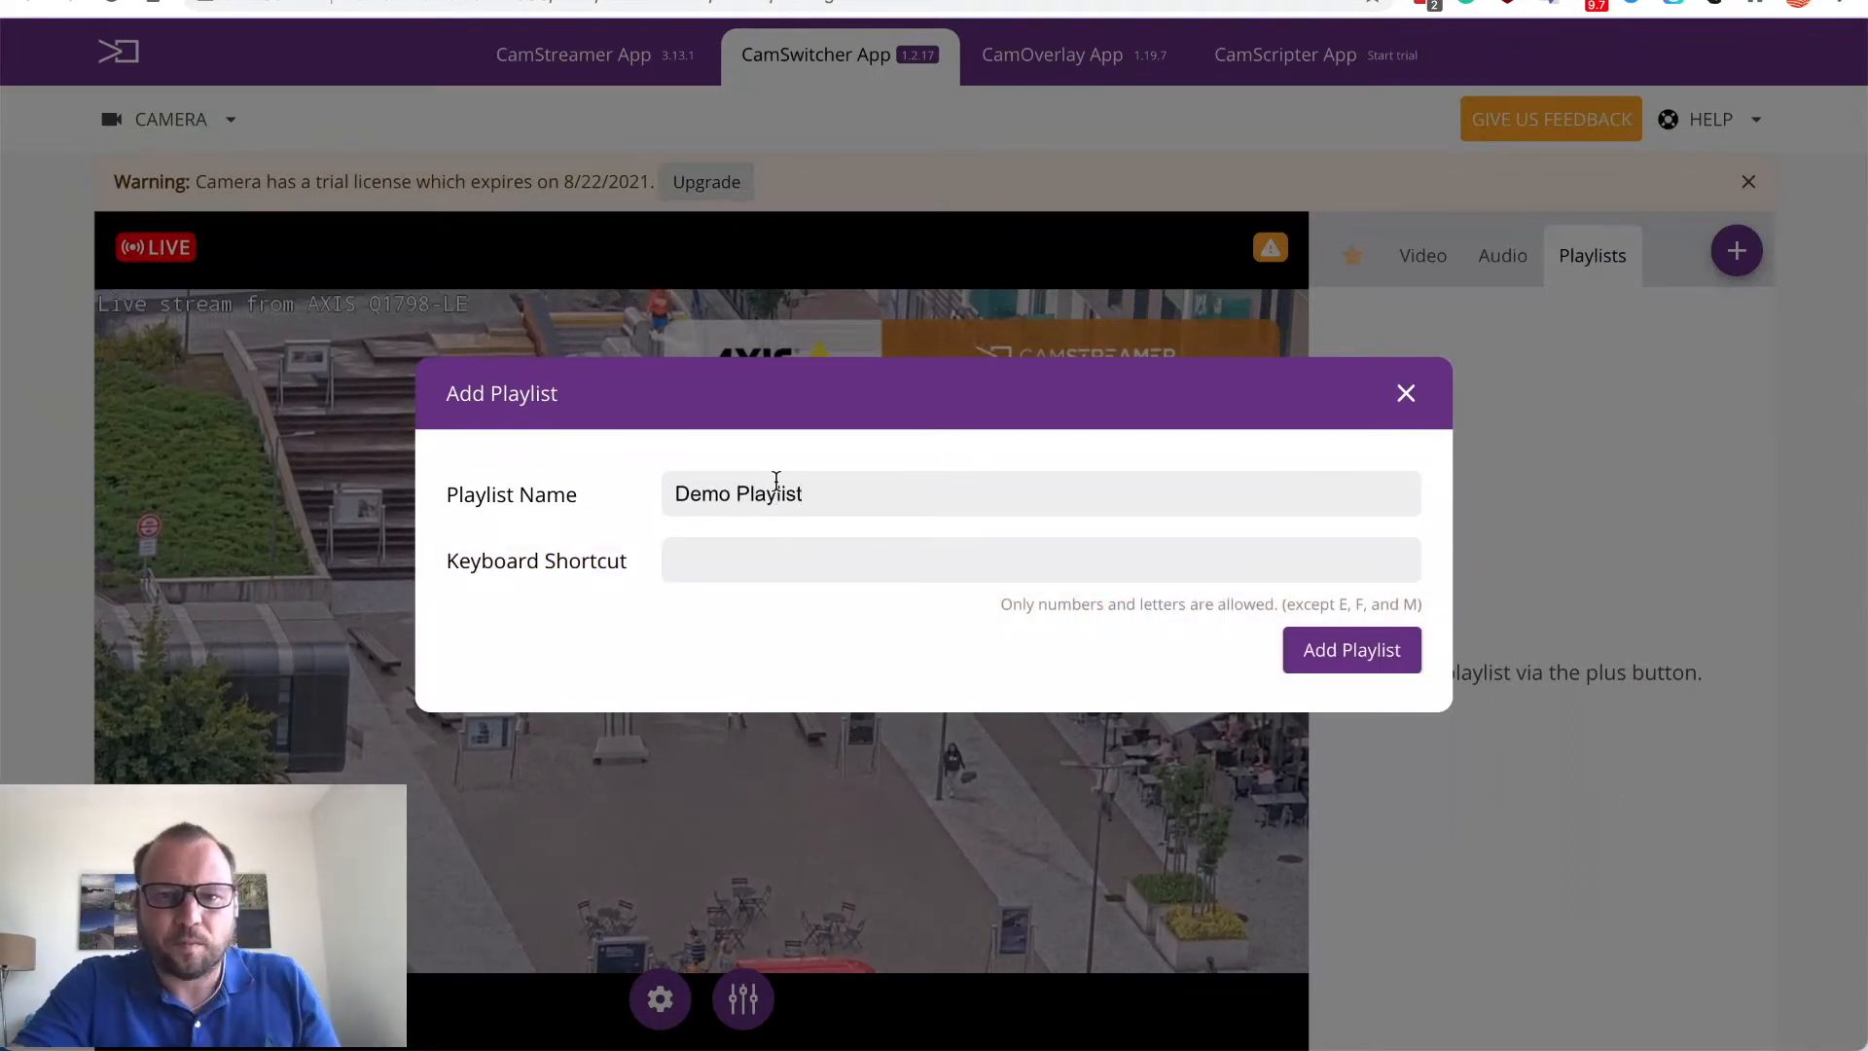
left_click(748, 558)
type("P")
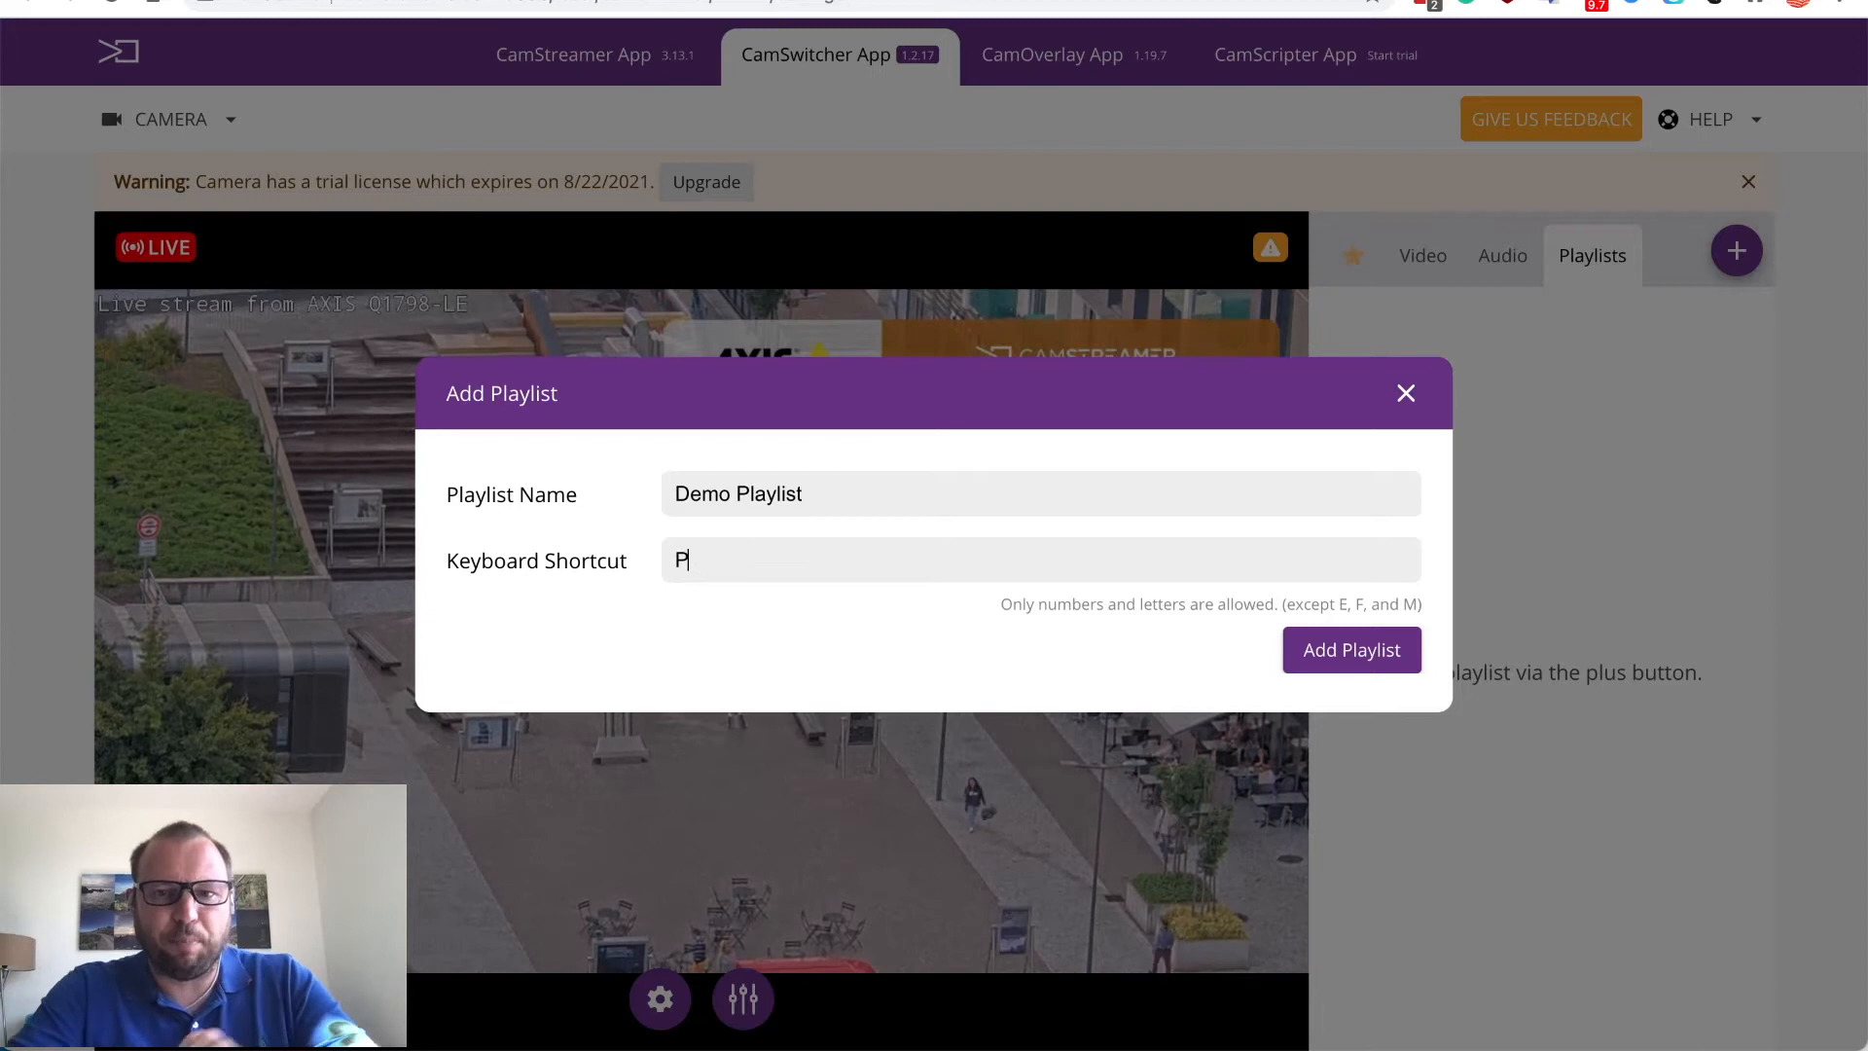
left_click(1349, 651)
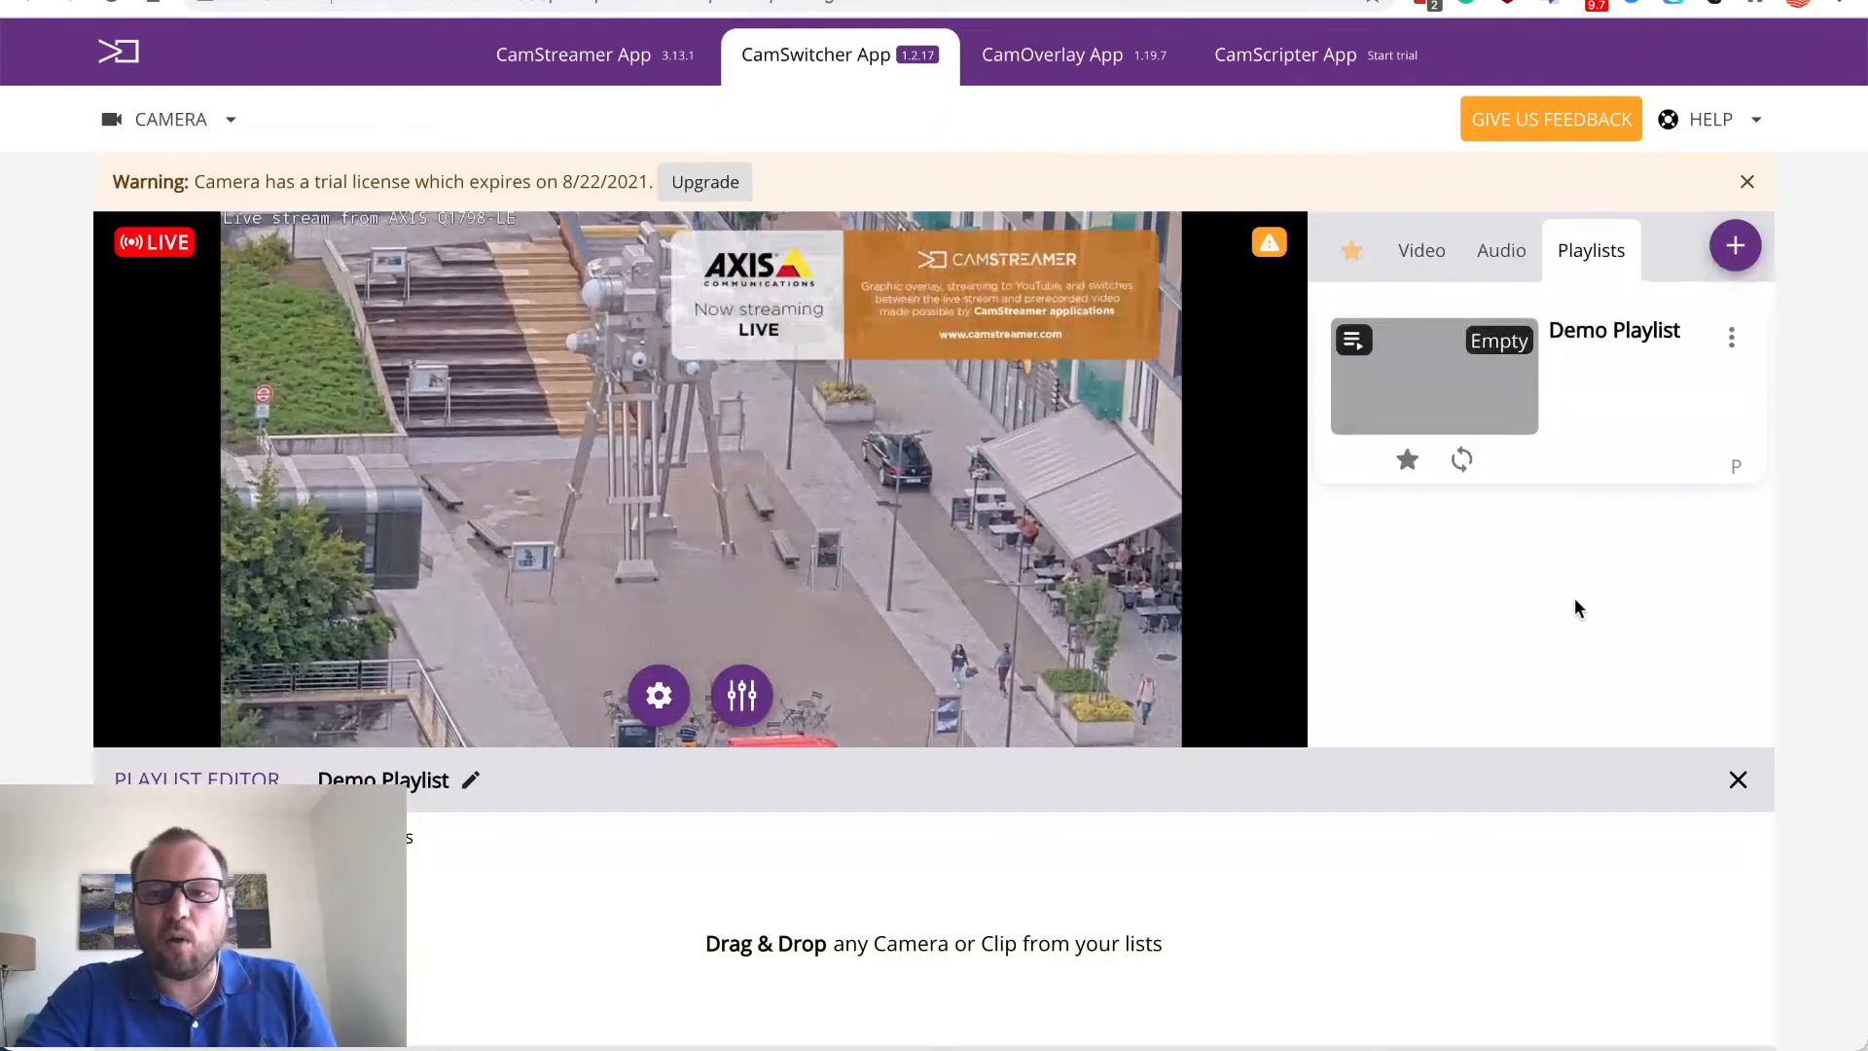
mouse_move(701, 481)
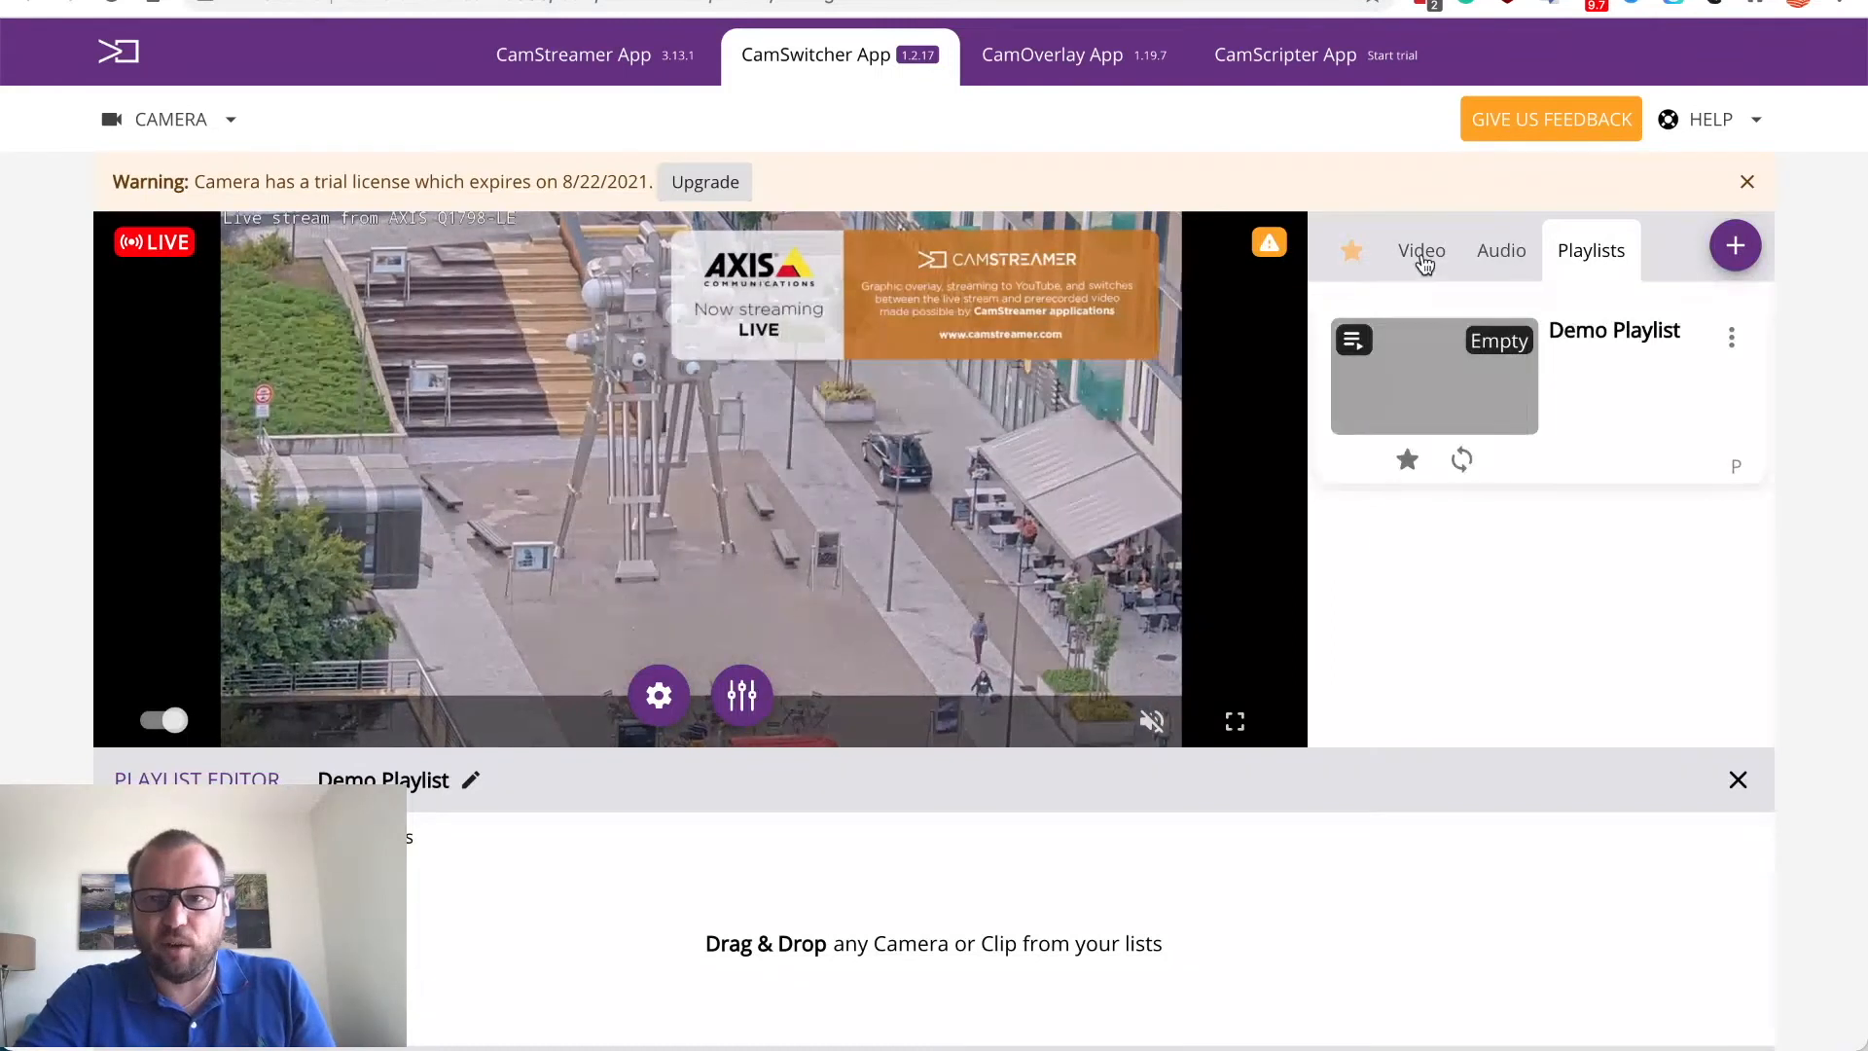
left_click(1420, 250)
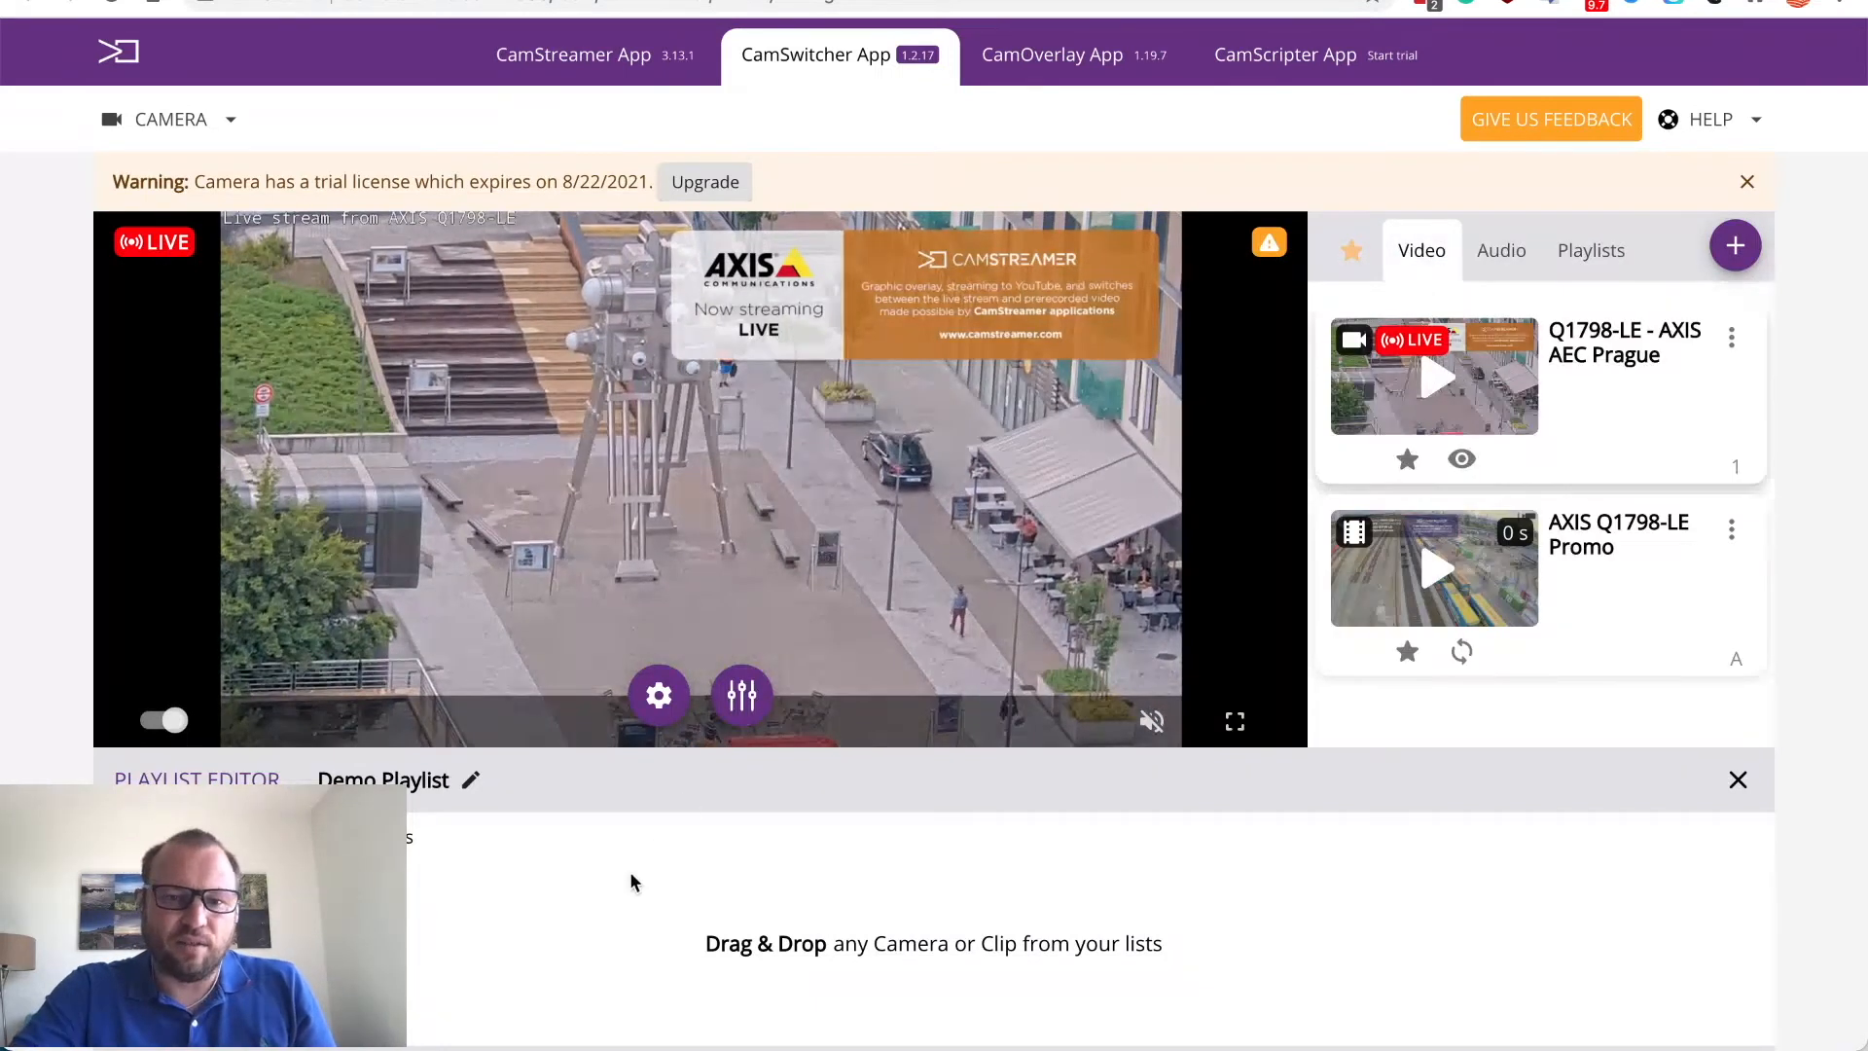
Step: Drag the live camera and then the promo clip into Demo Playlist's editor
left_click_drag(1435, 347, 610, 945)
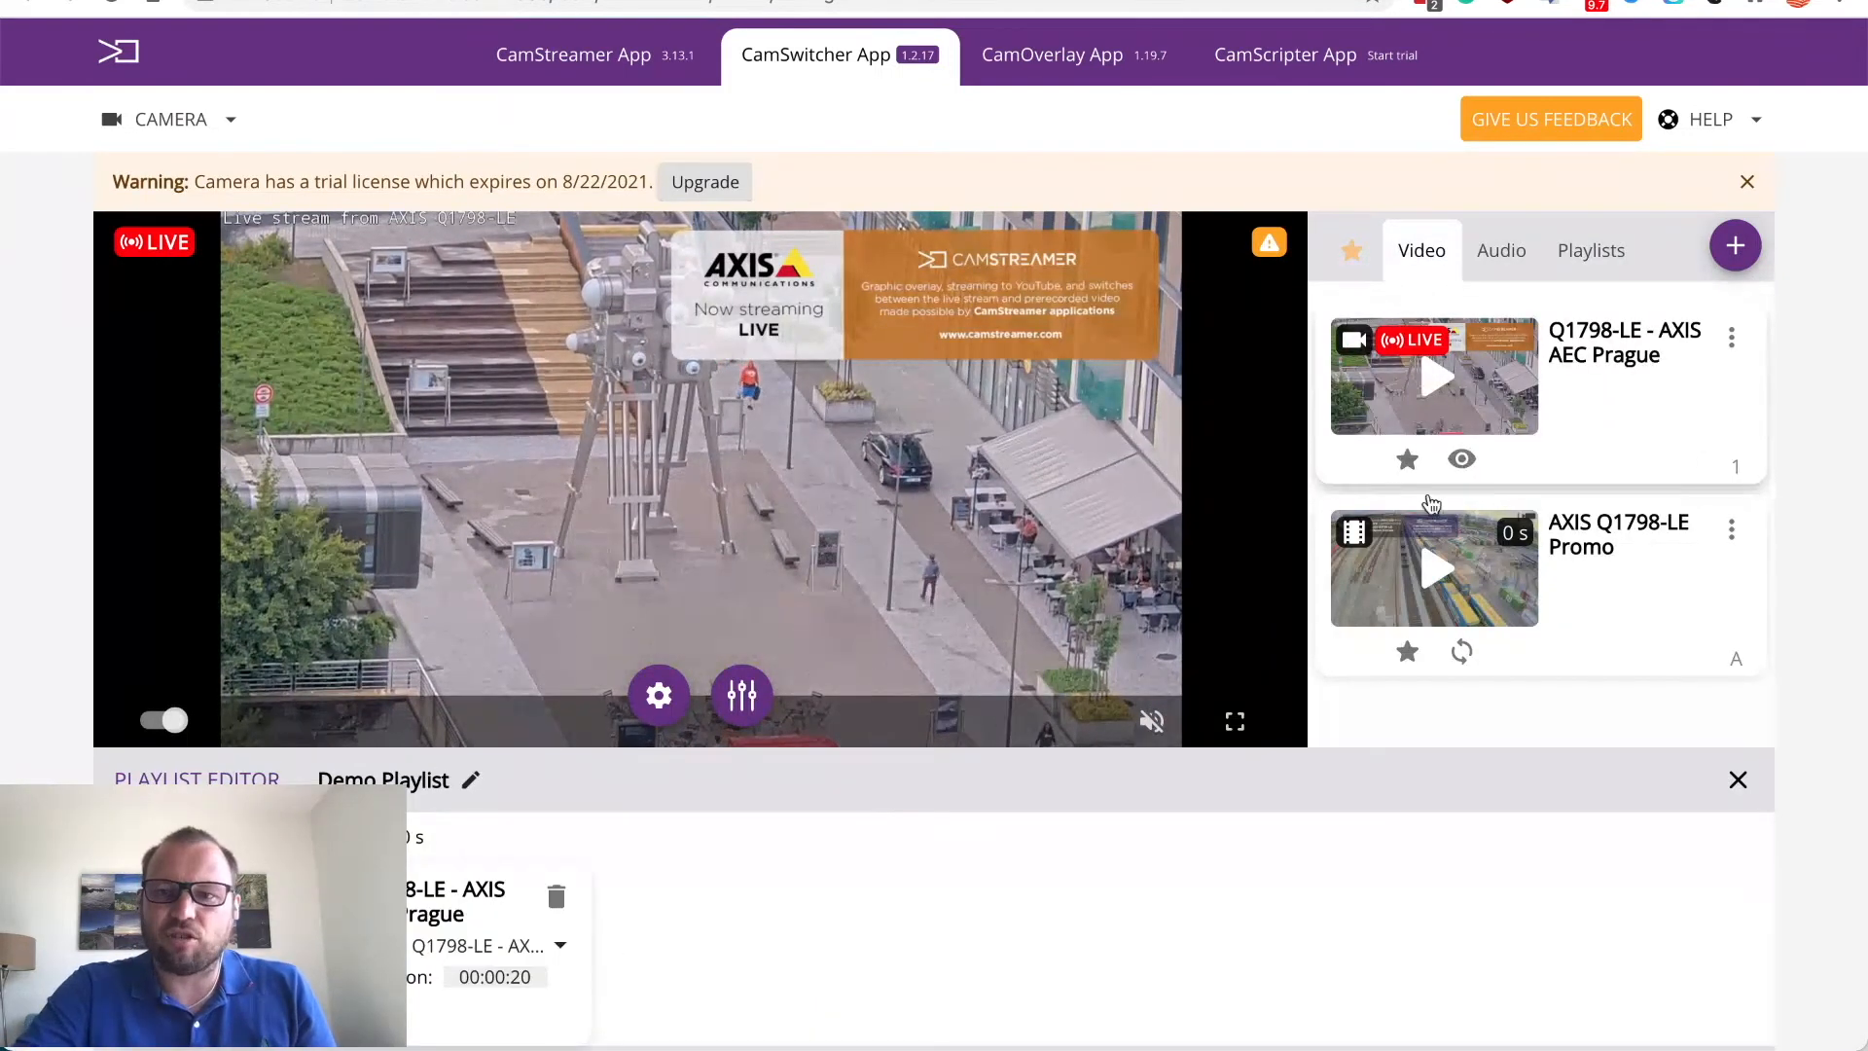
left_click_drag(1048, 784, 912, 933)
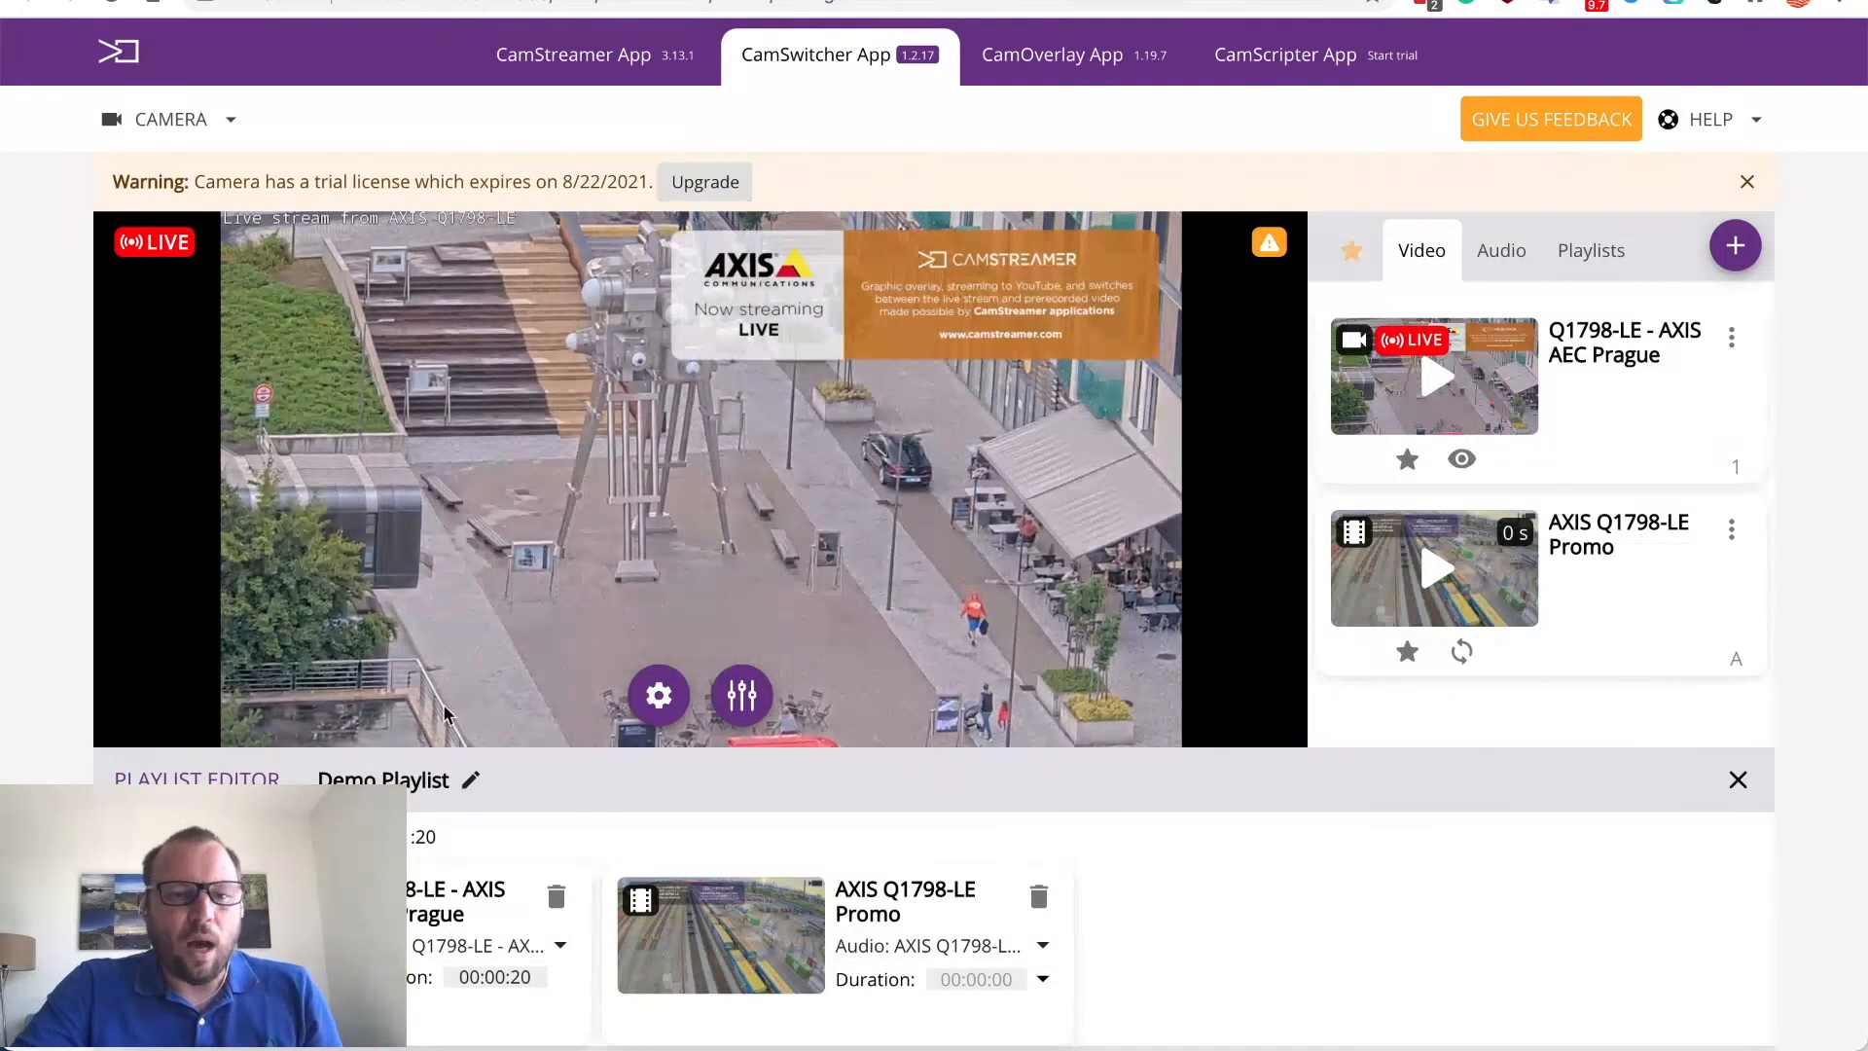
left_click(1612, 261)
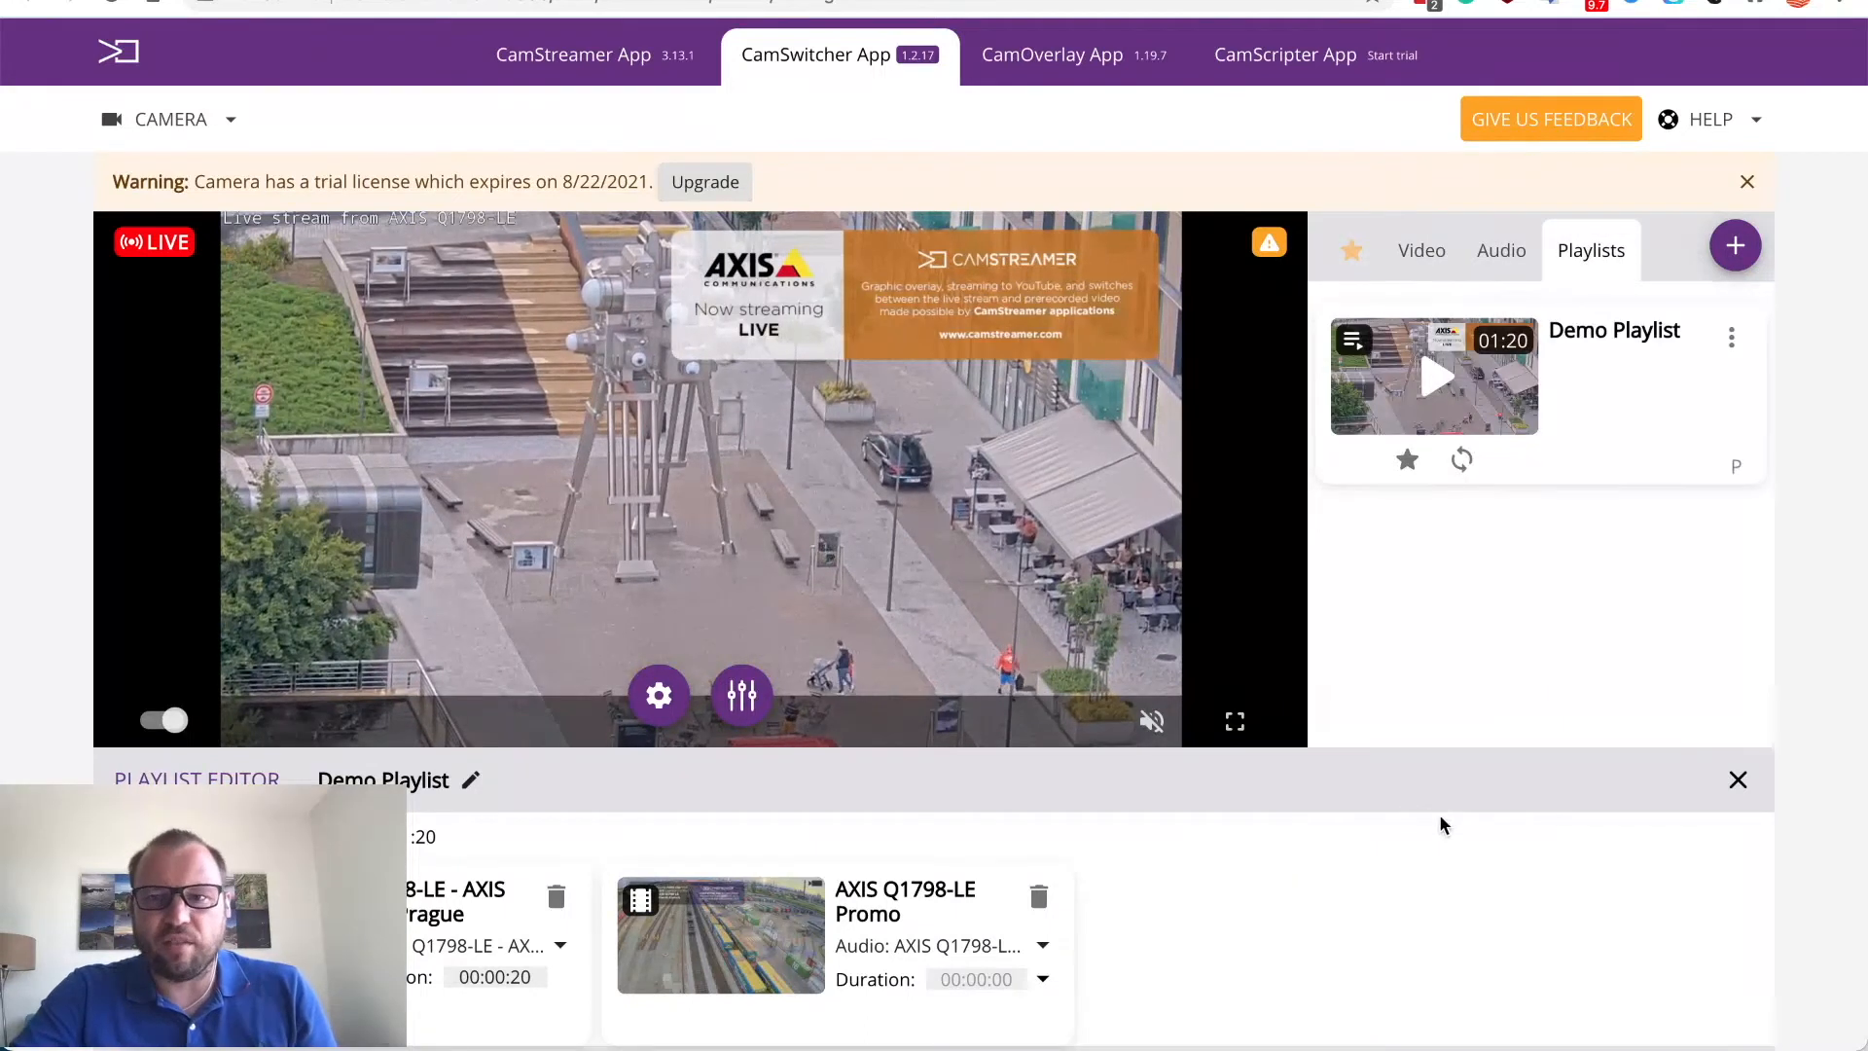
Step: Start Demo Playlist live with continuous looping and move to CamStreamer
left_click(1437, 379)
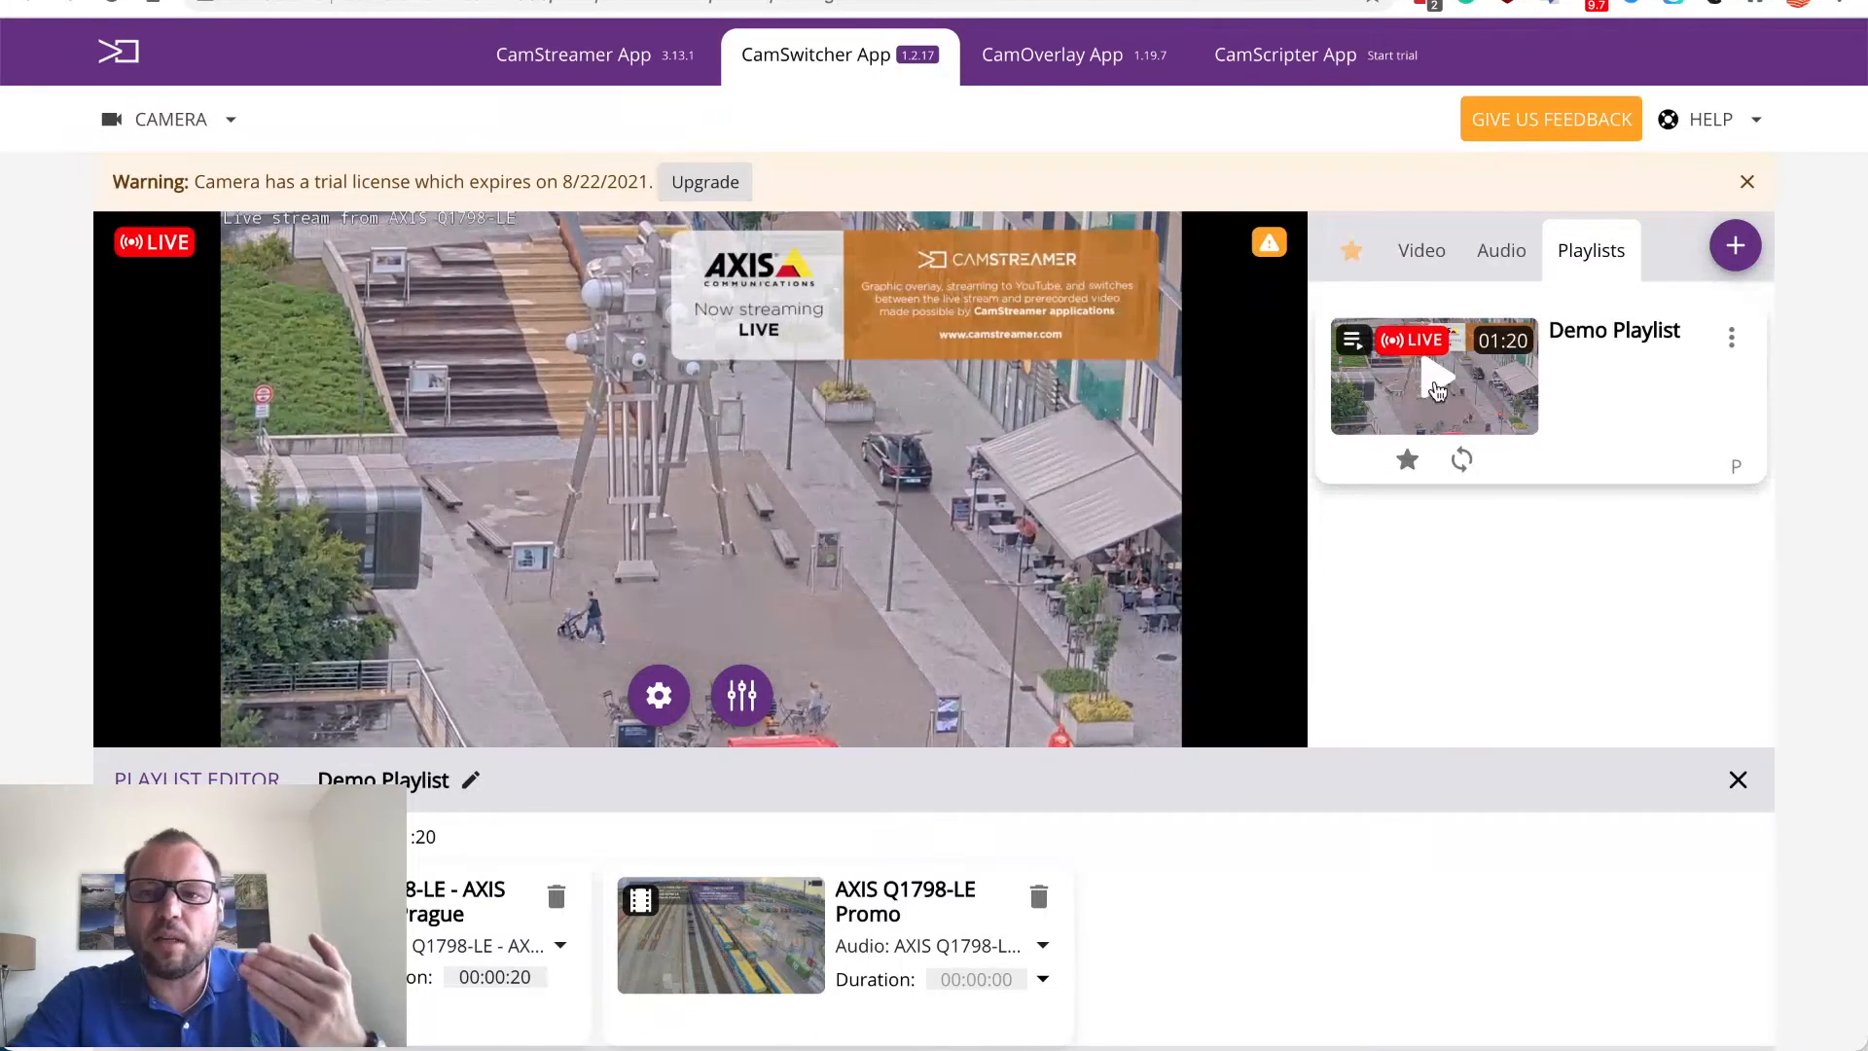
left_click(1463, 459)
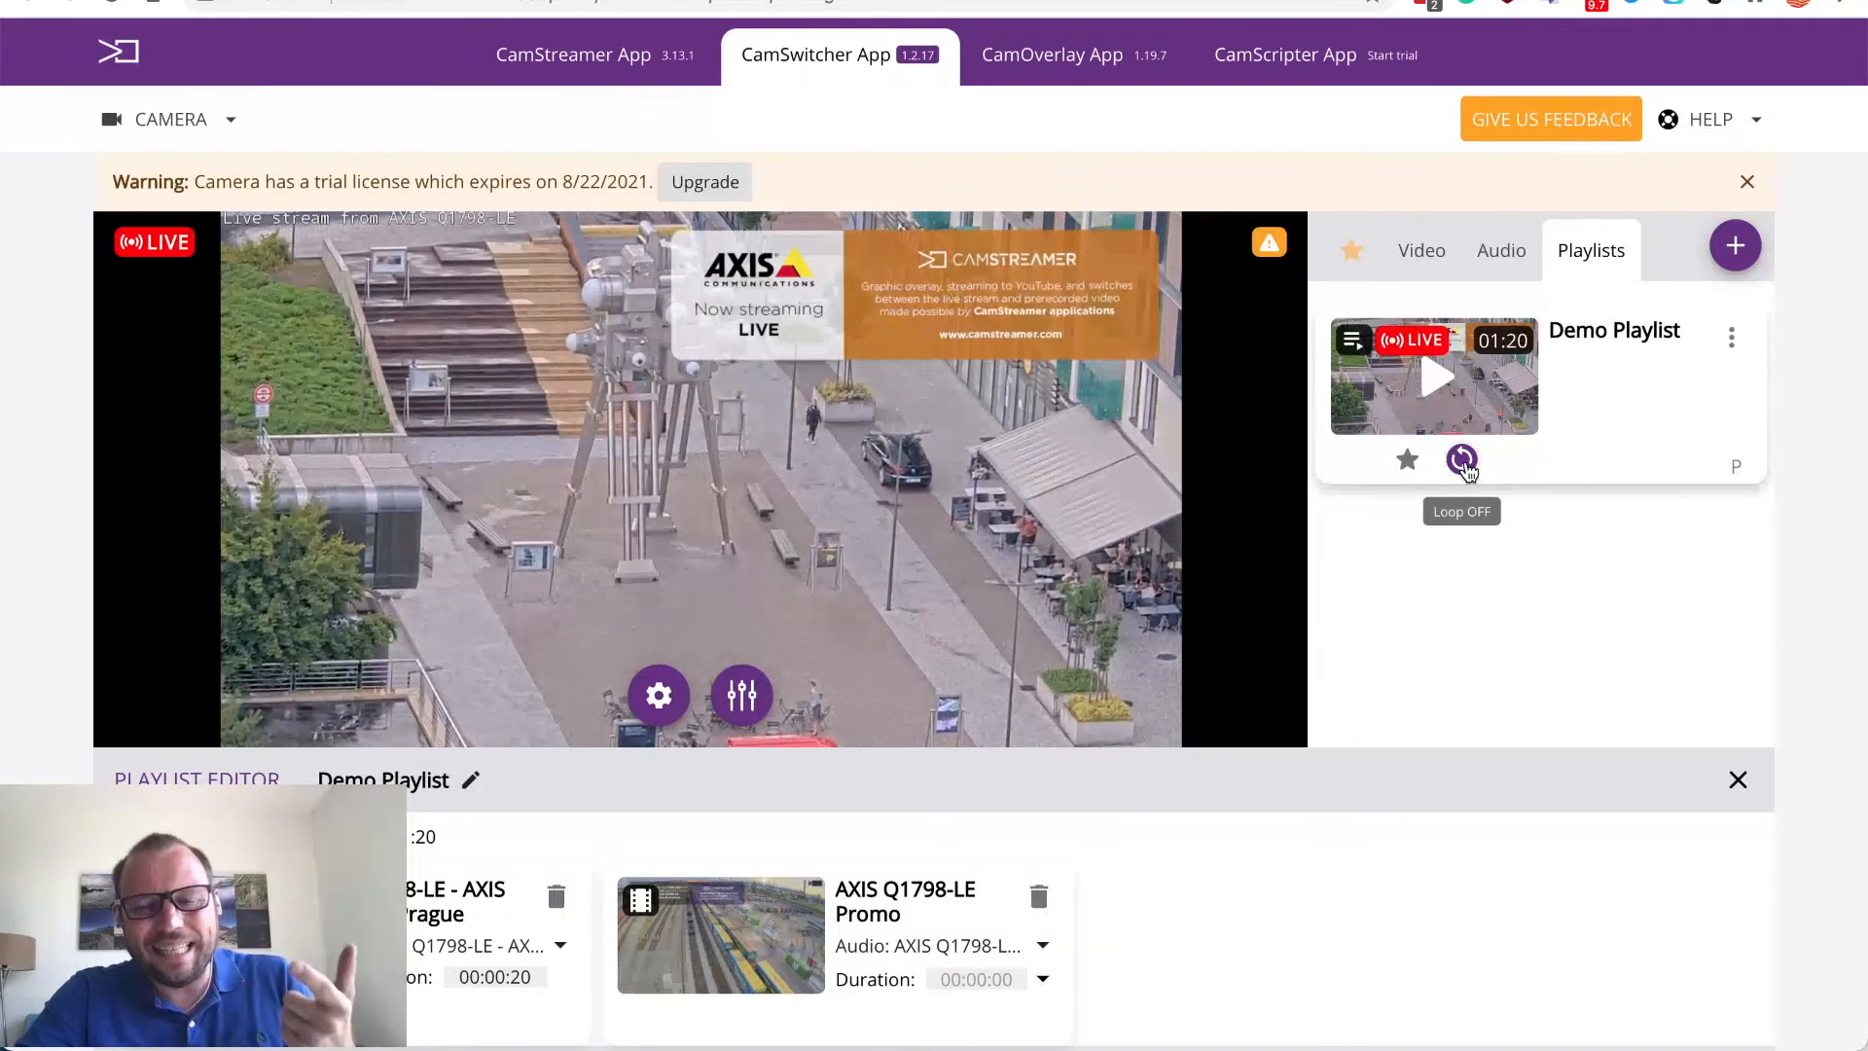
left_click(570, 71)
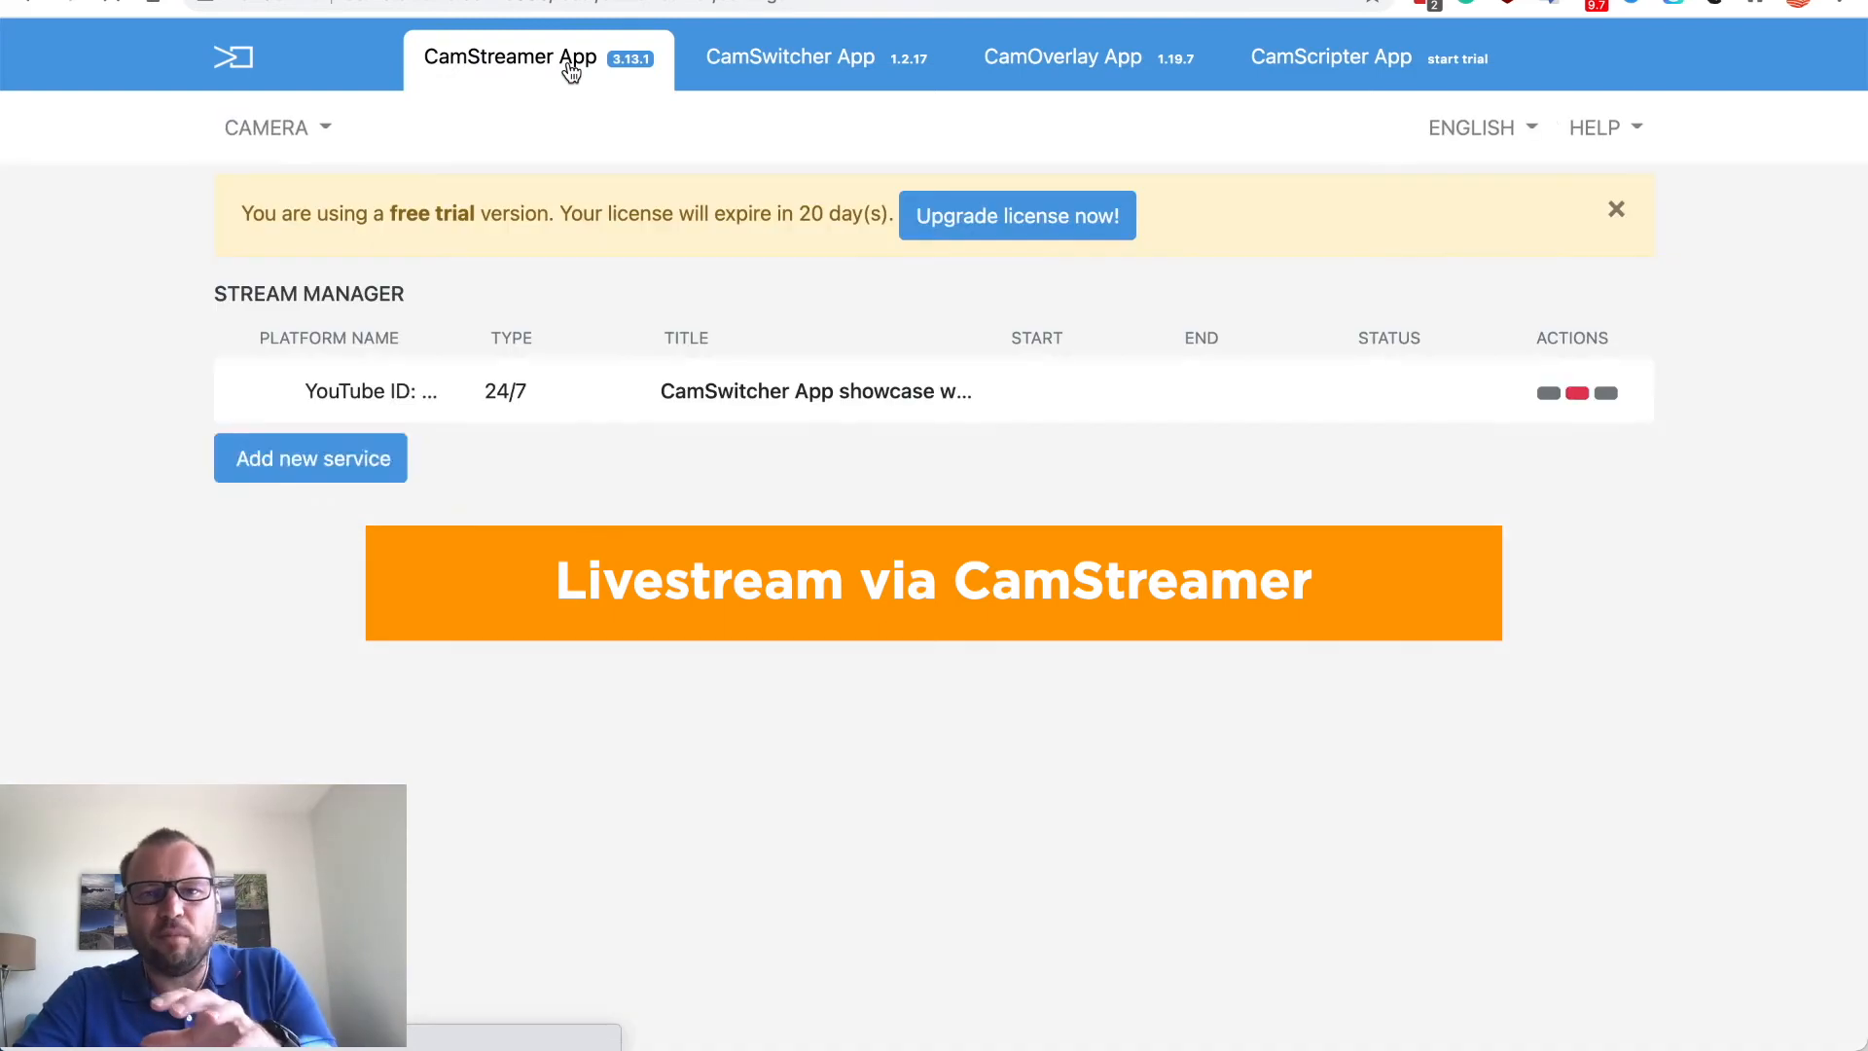
Step: Add a YouTube Live Events 24/7 stream using CamSwitcher App as the video channel
left_click(407, 477)
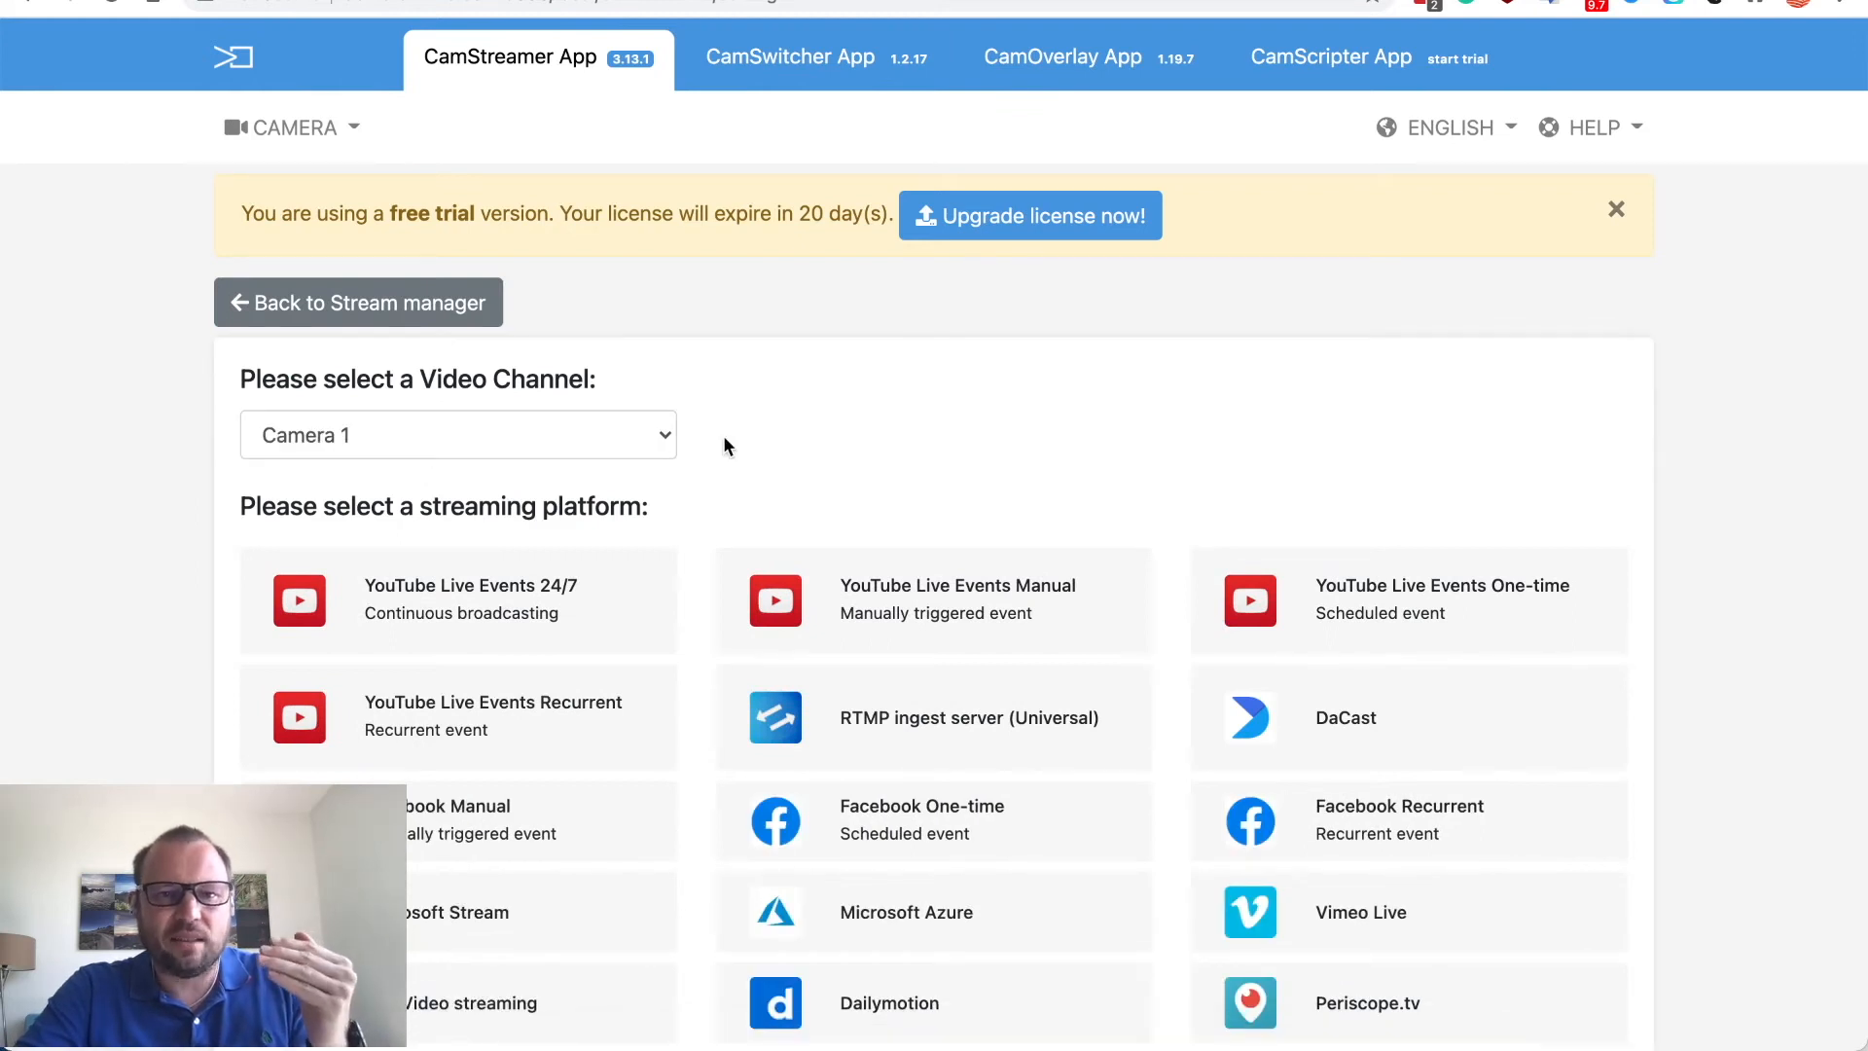
left_click(664, 440)
left_click(559, 463)
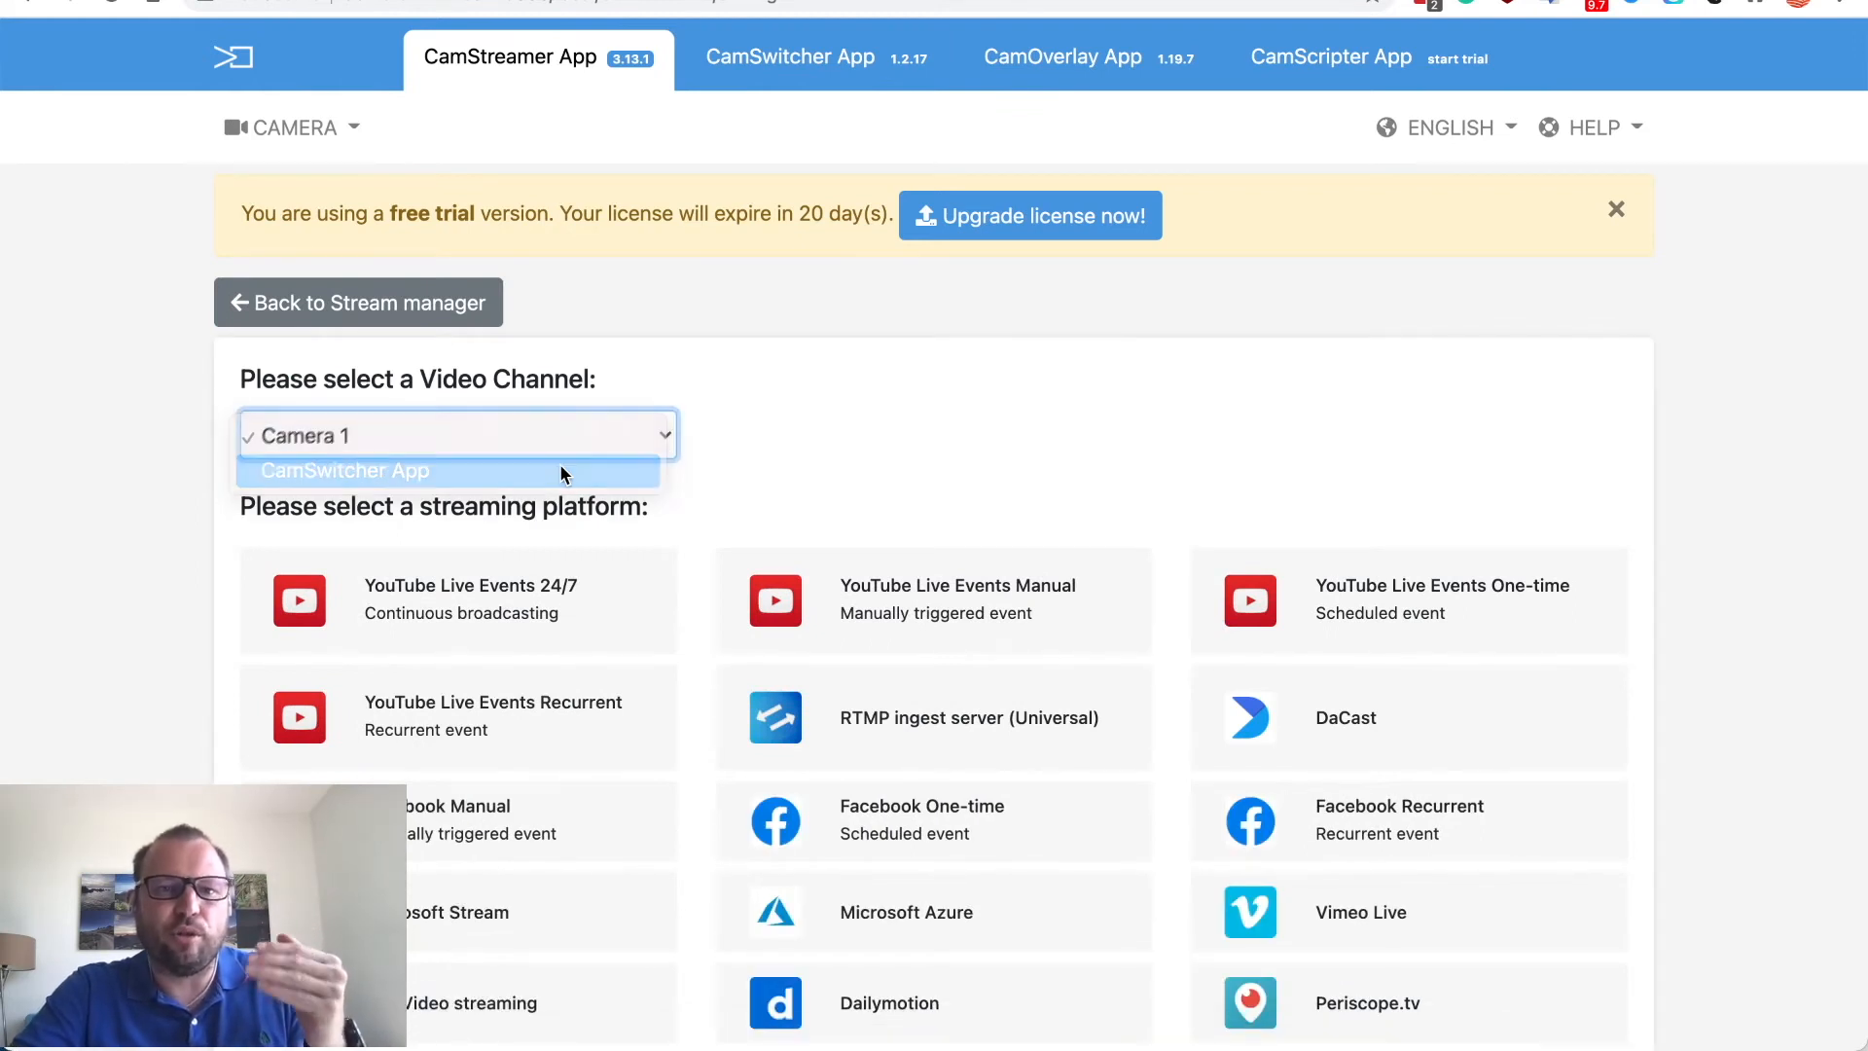
left_click(517, 600)
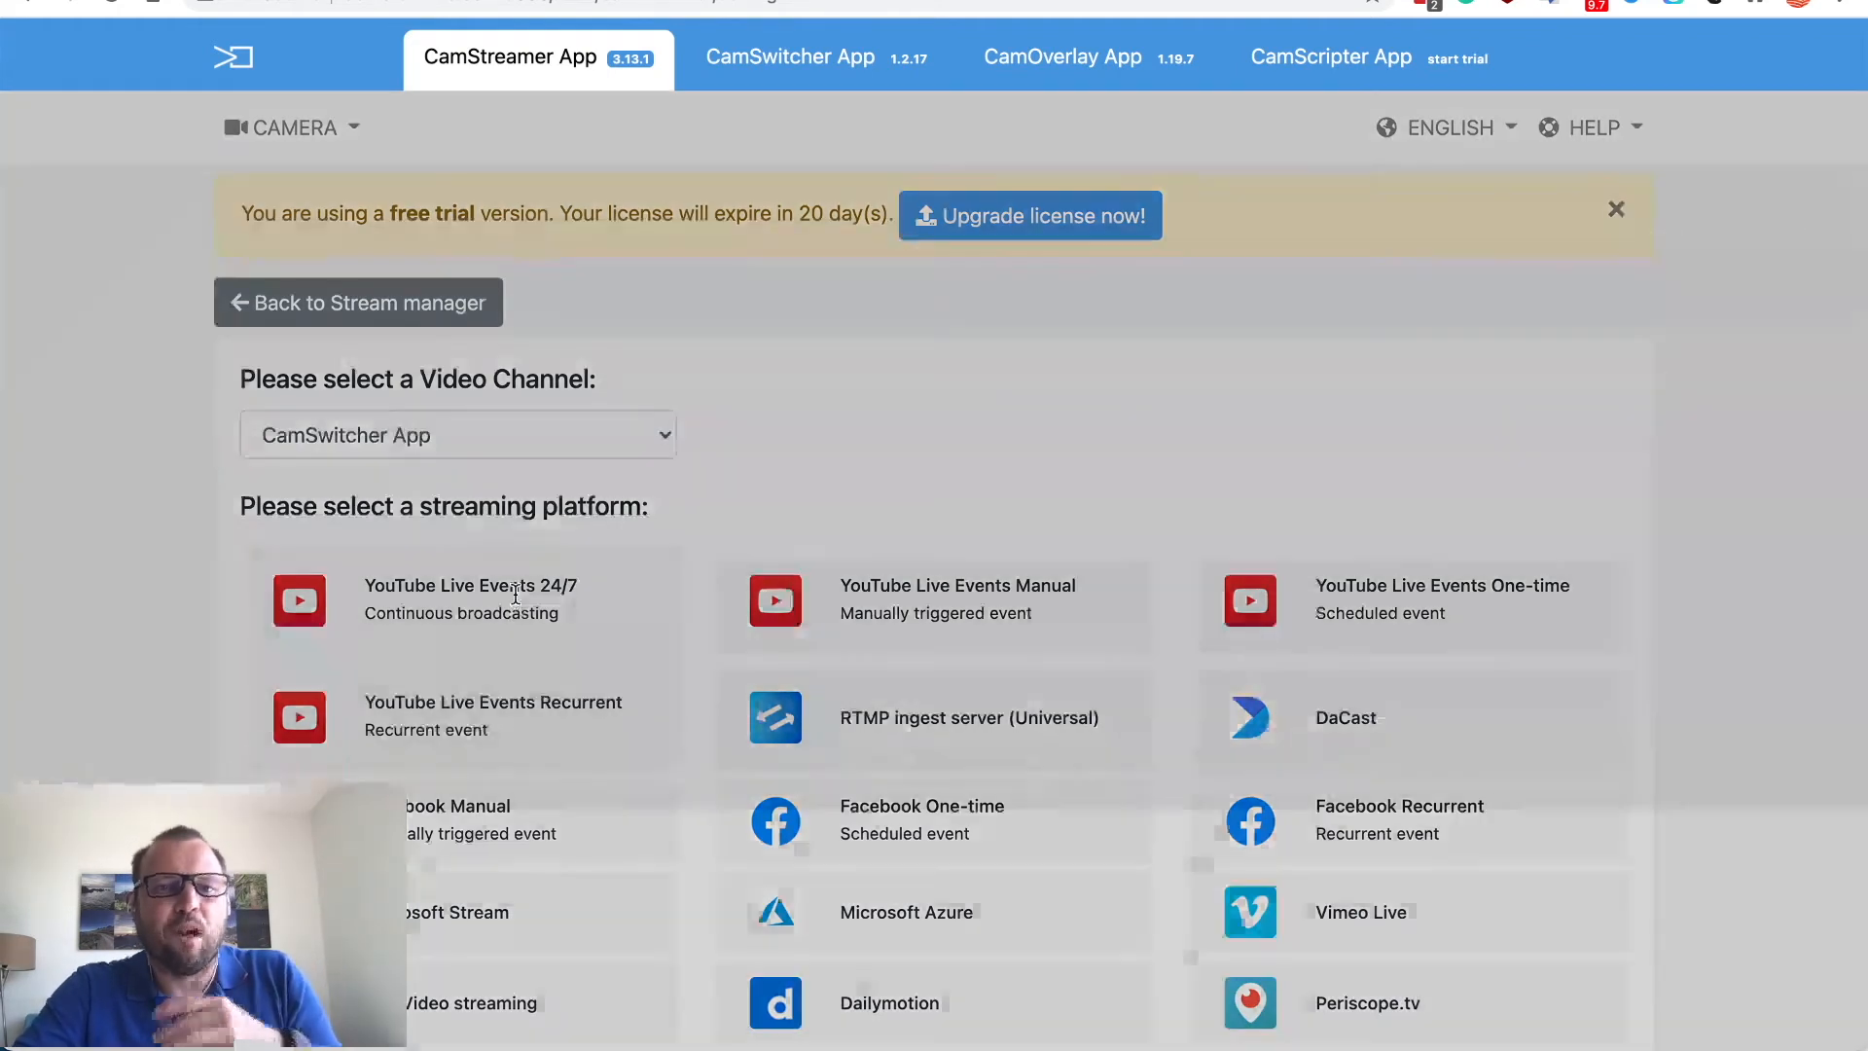
left_click(1374, 812)
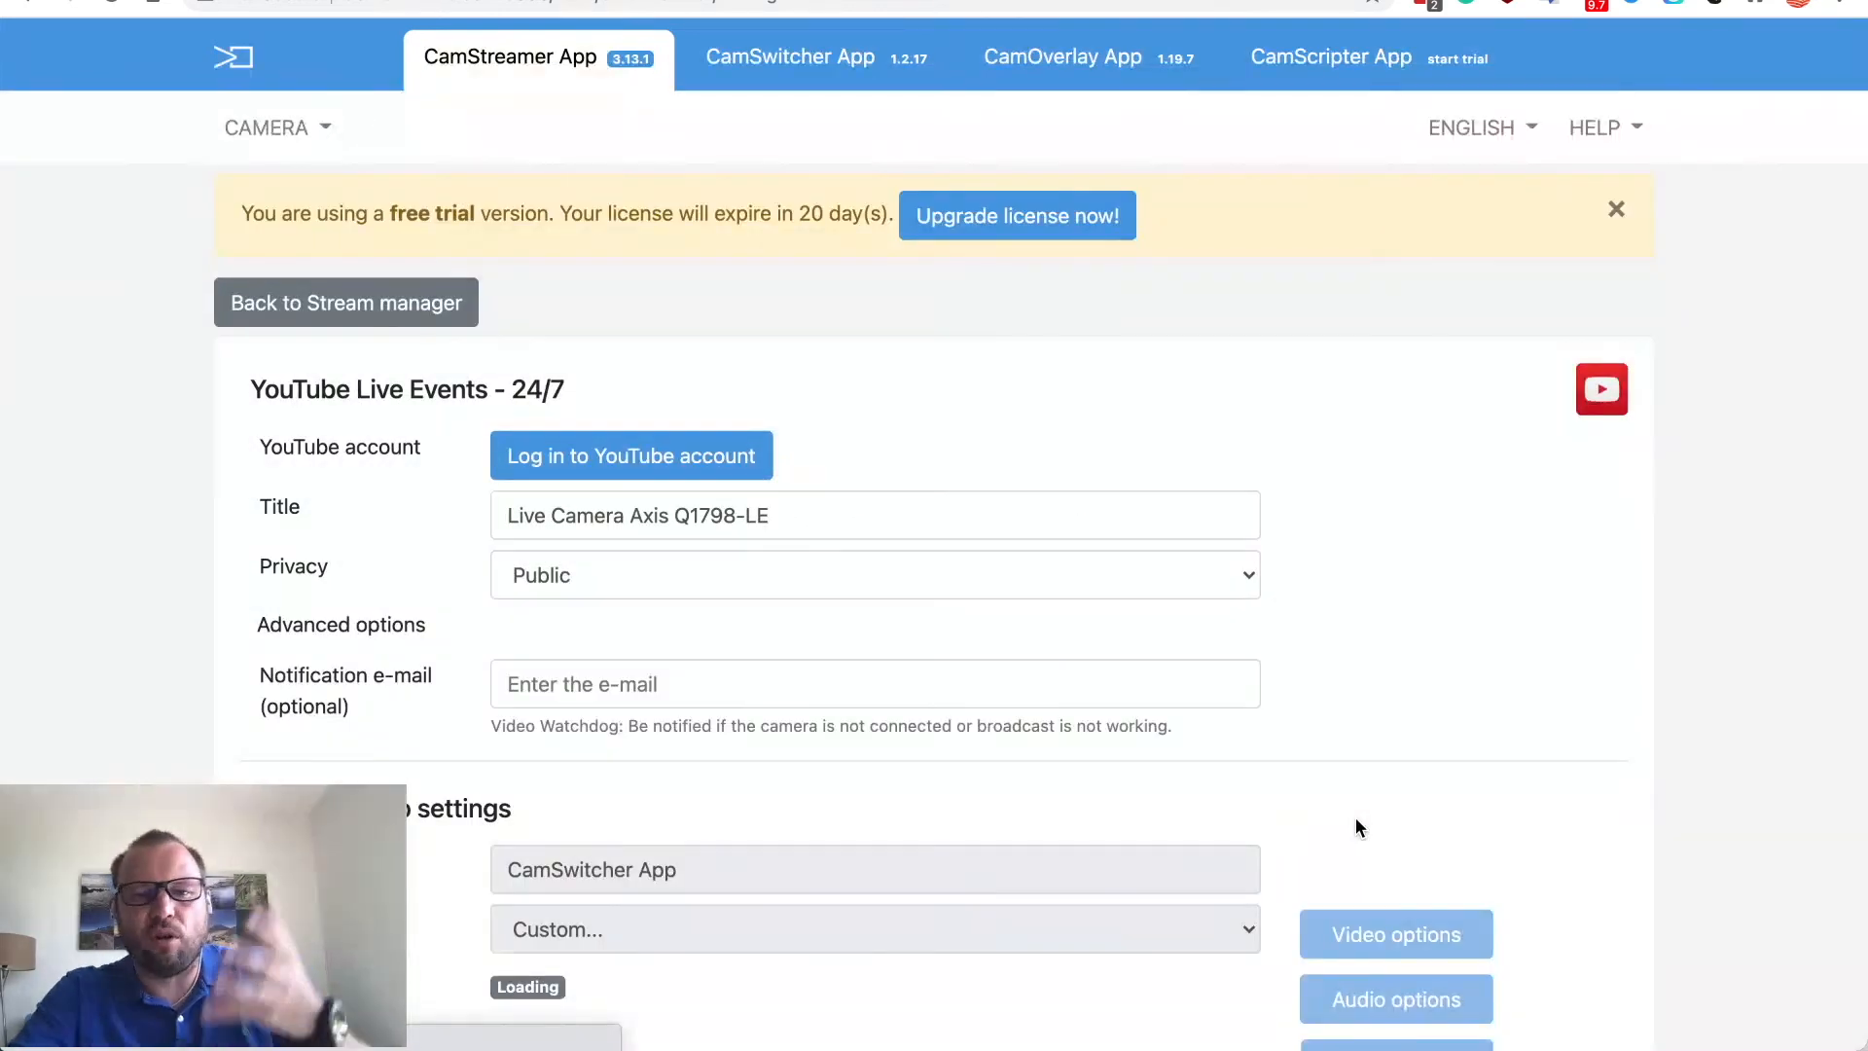
Step: Log in to YouTube, check Advanced options and the permanent link, and save the stream
left_click(647, 457)
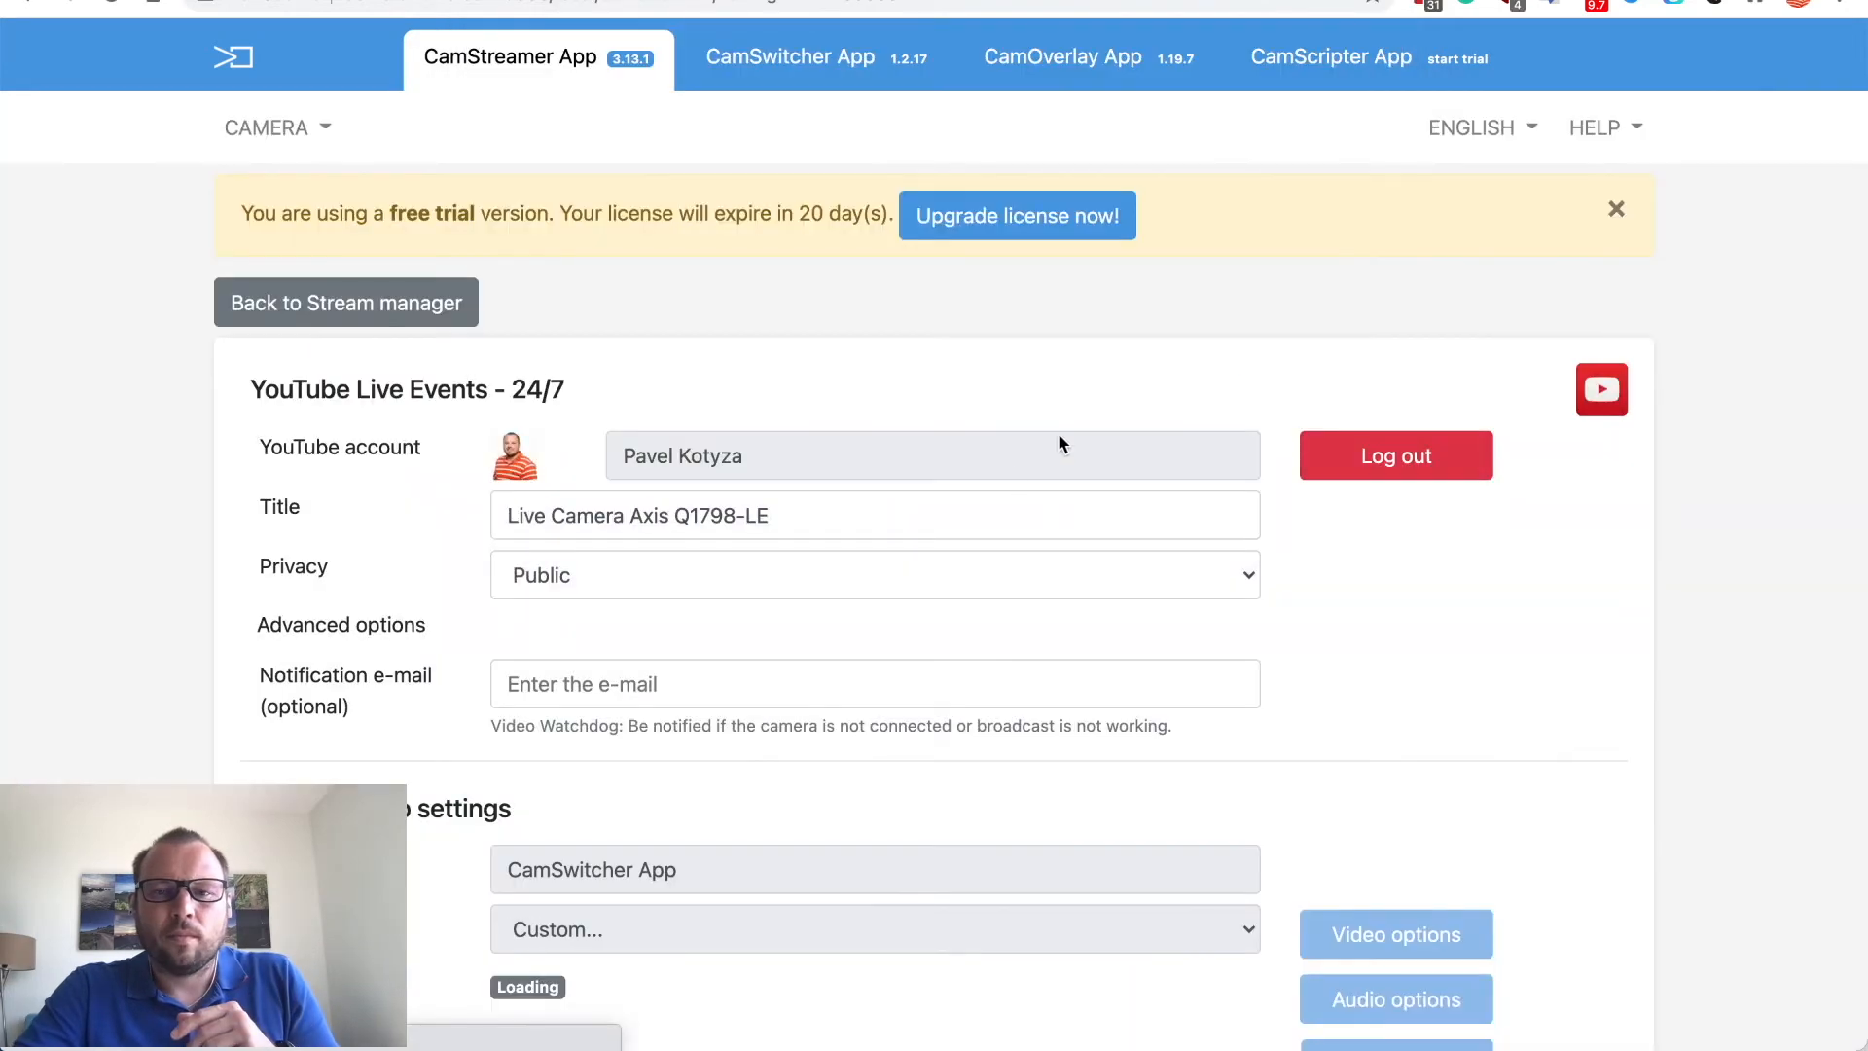
scroll(922, 519, "down", 3)
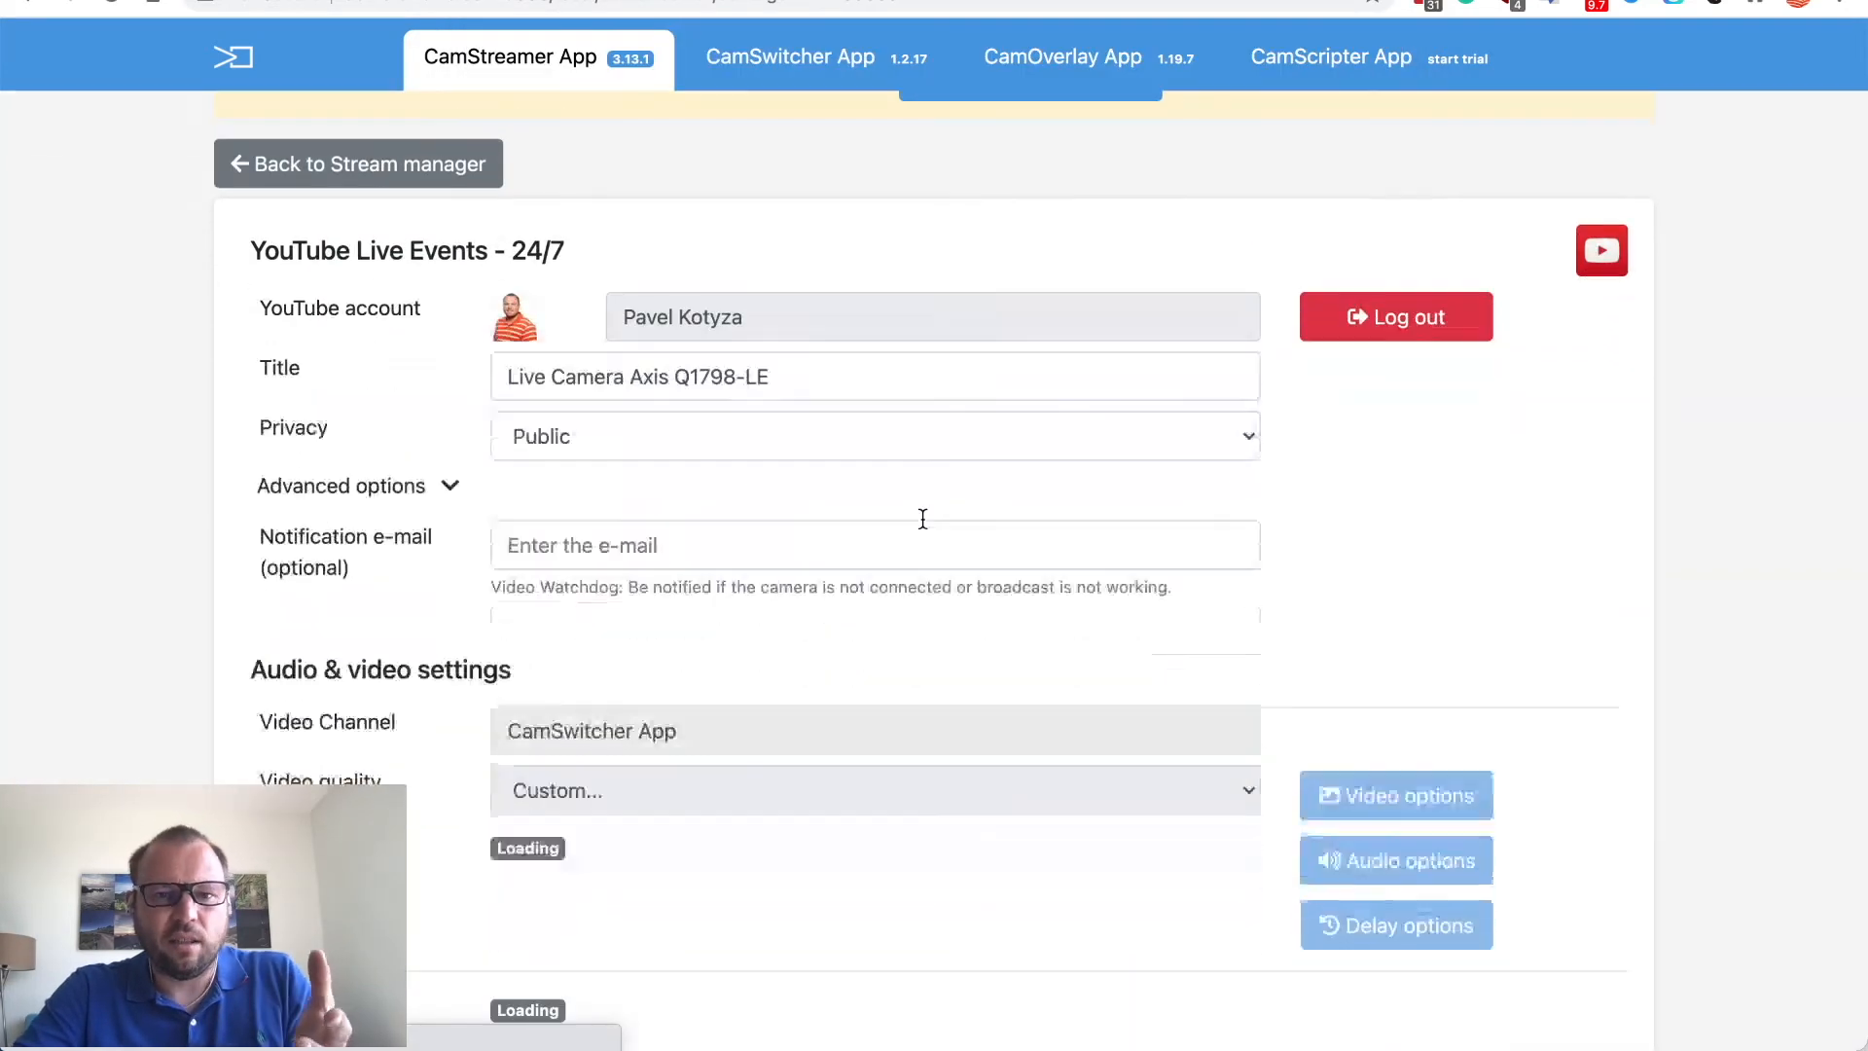
scroll(922, 520, "down", 3)
left_click(428, 372)
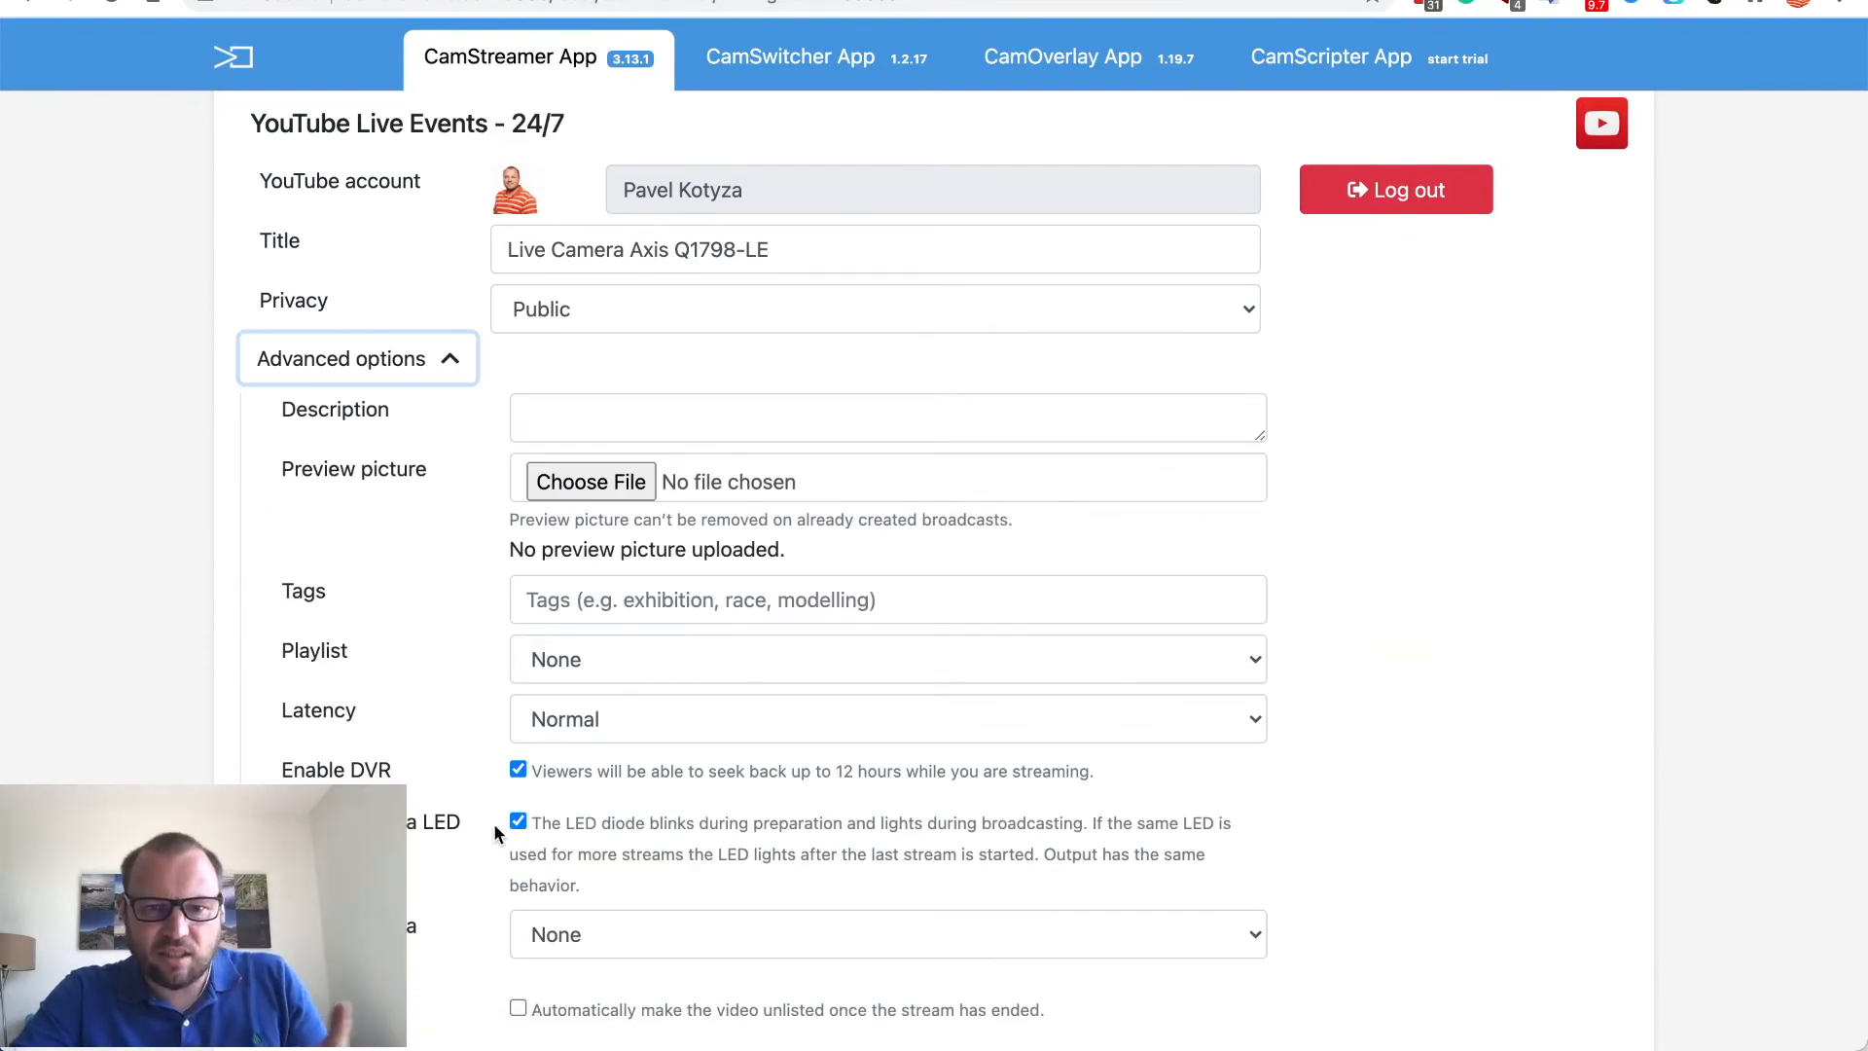
scroll(494, 823, "down", 3)
scroll(493, 823, "down", 3)
scroll(493, 824, "down", 3)
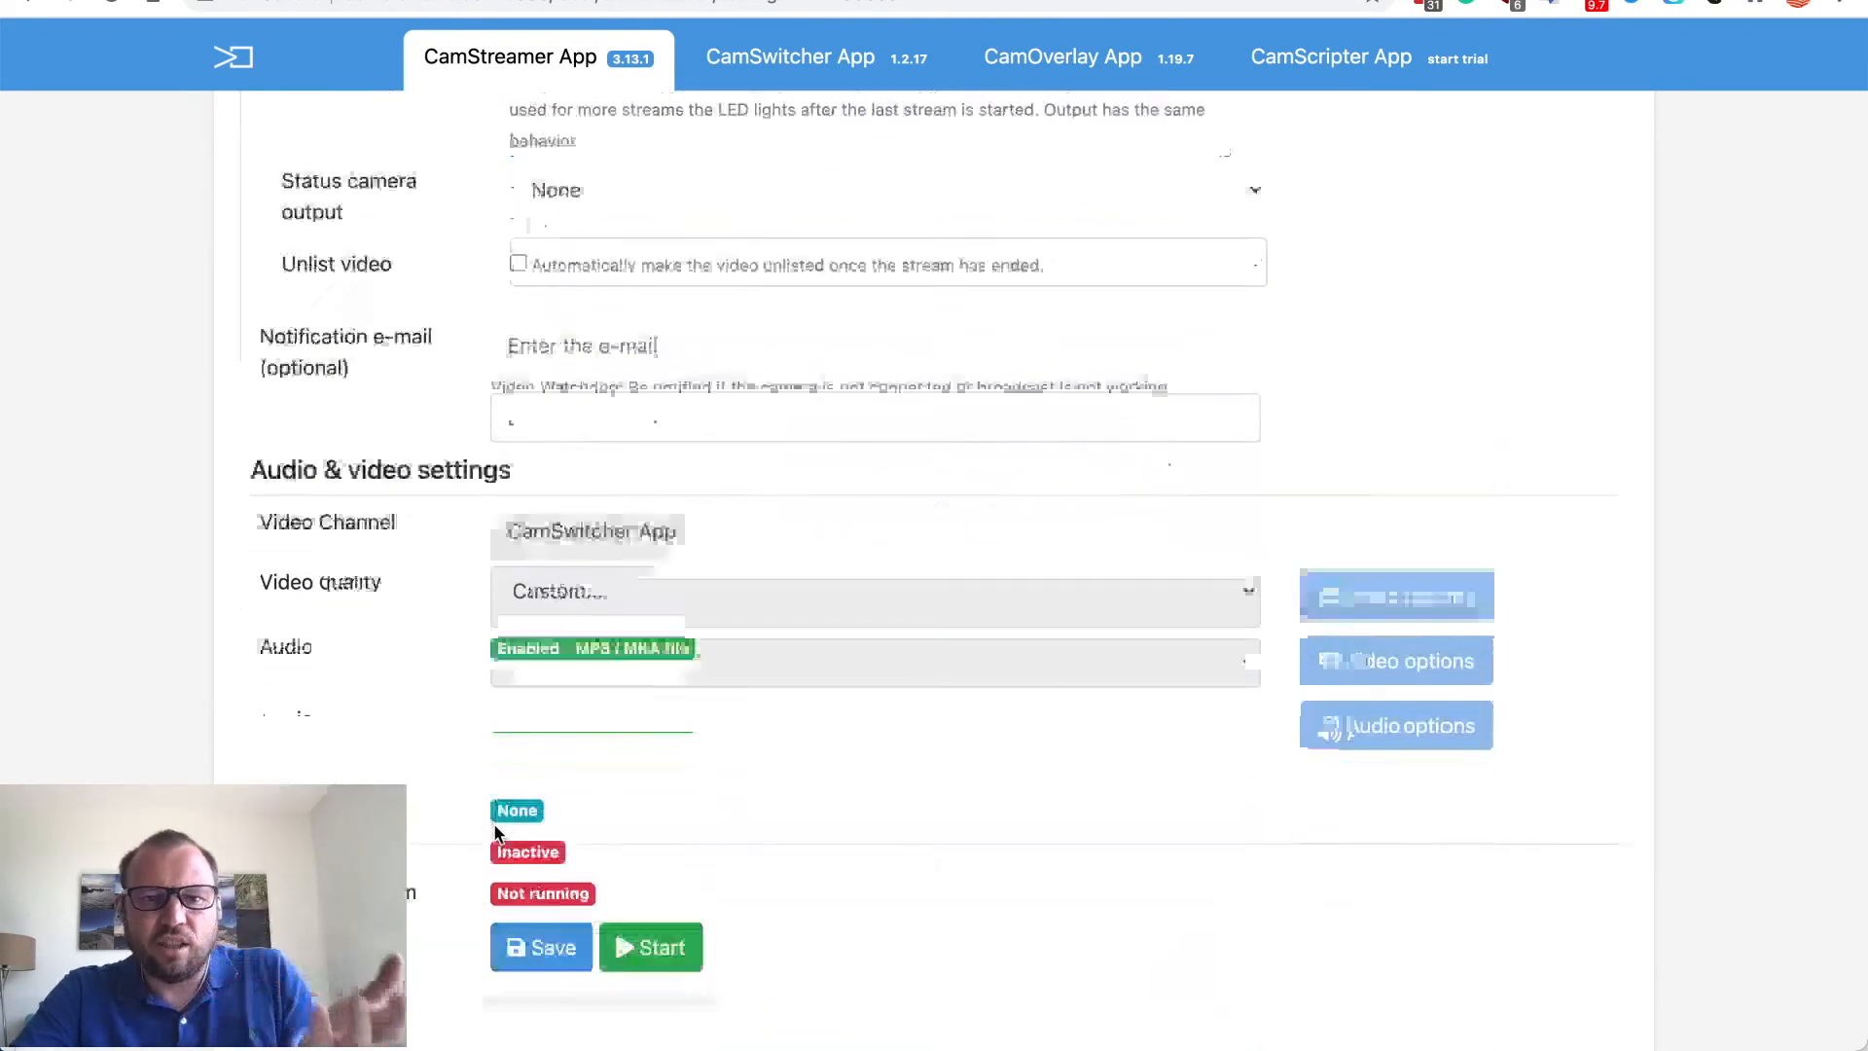
scroll(494, 824, "down", 3)
scroll(494, 823, "down", 2)
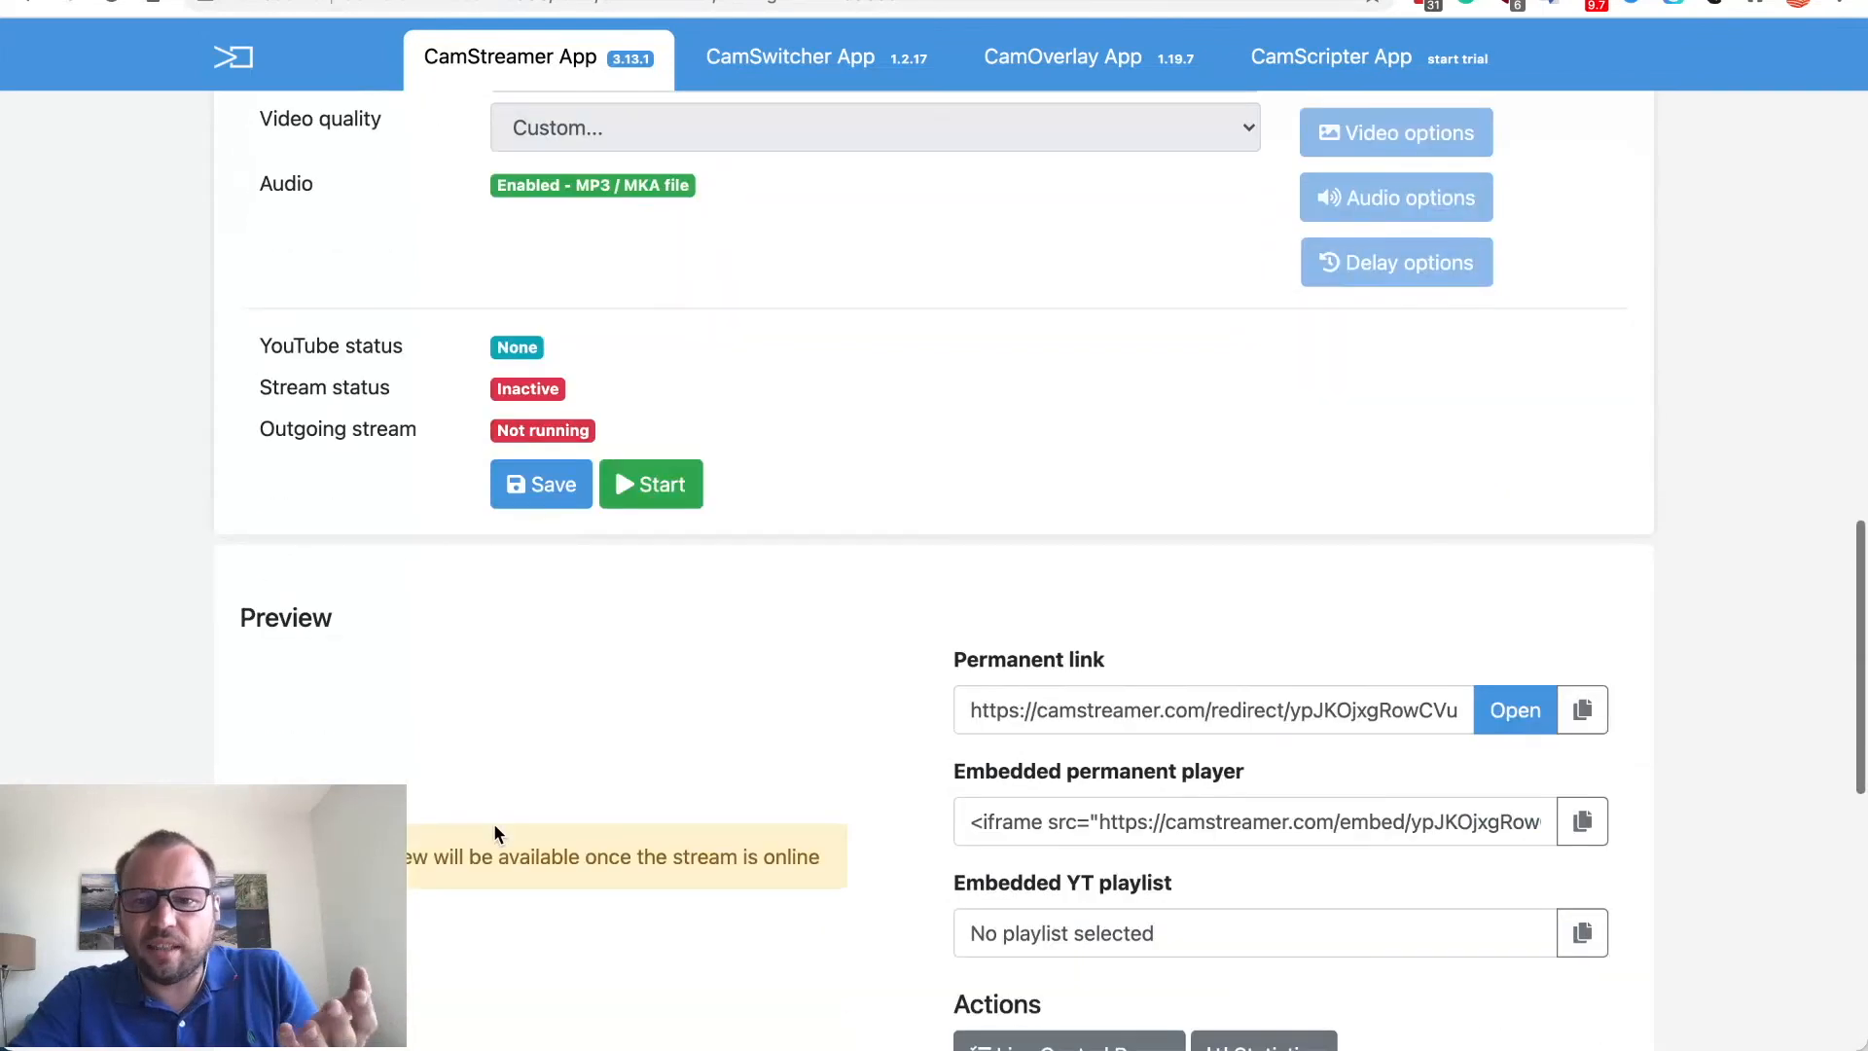
left_click(1101, 710)
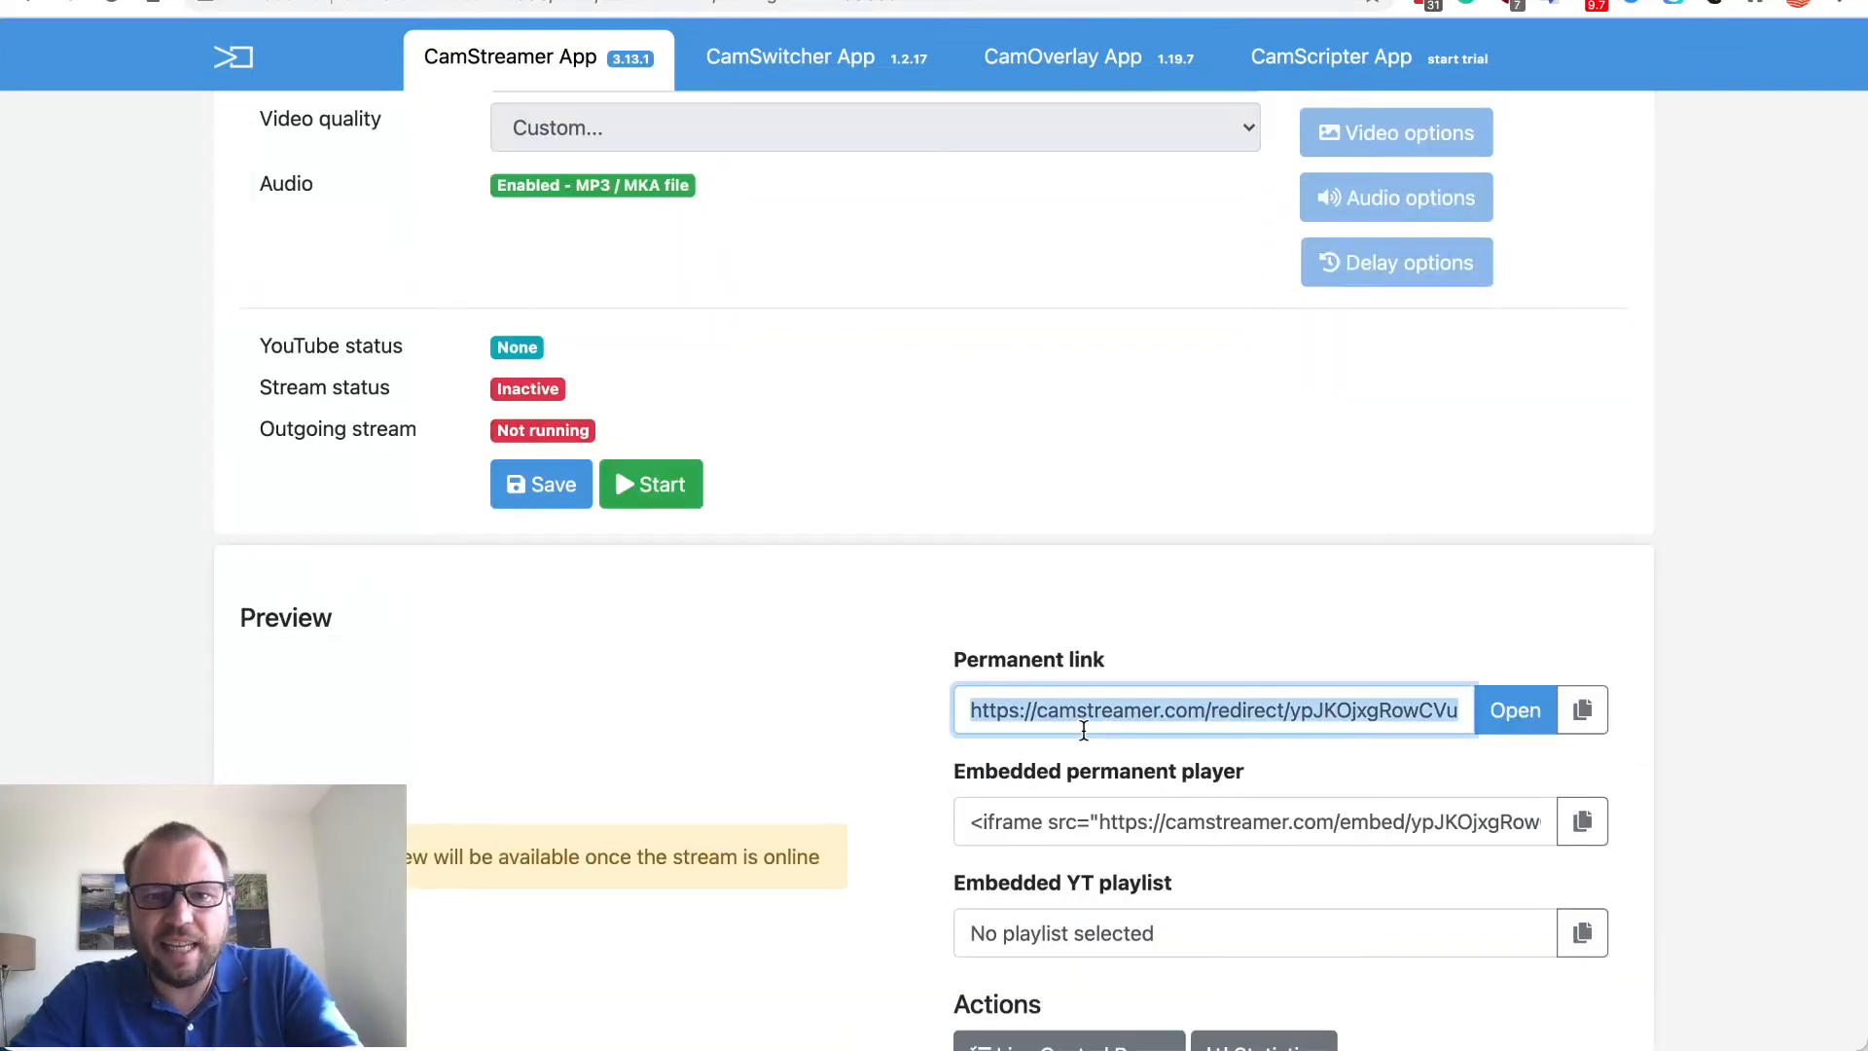
scroll(822, 472, "up", 10)
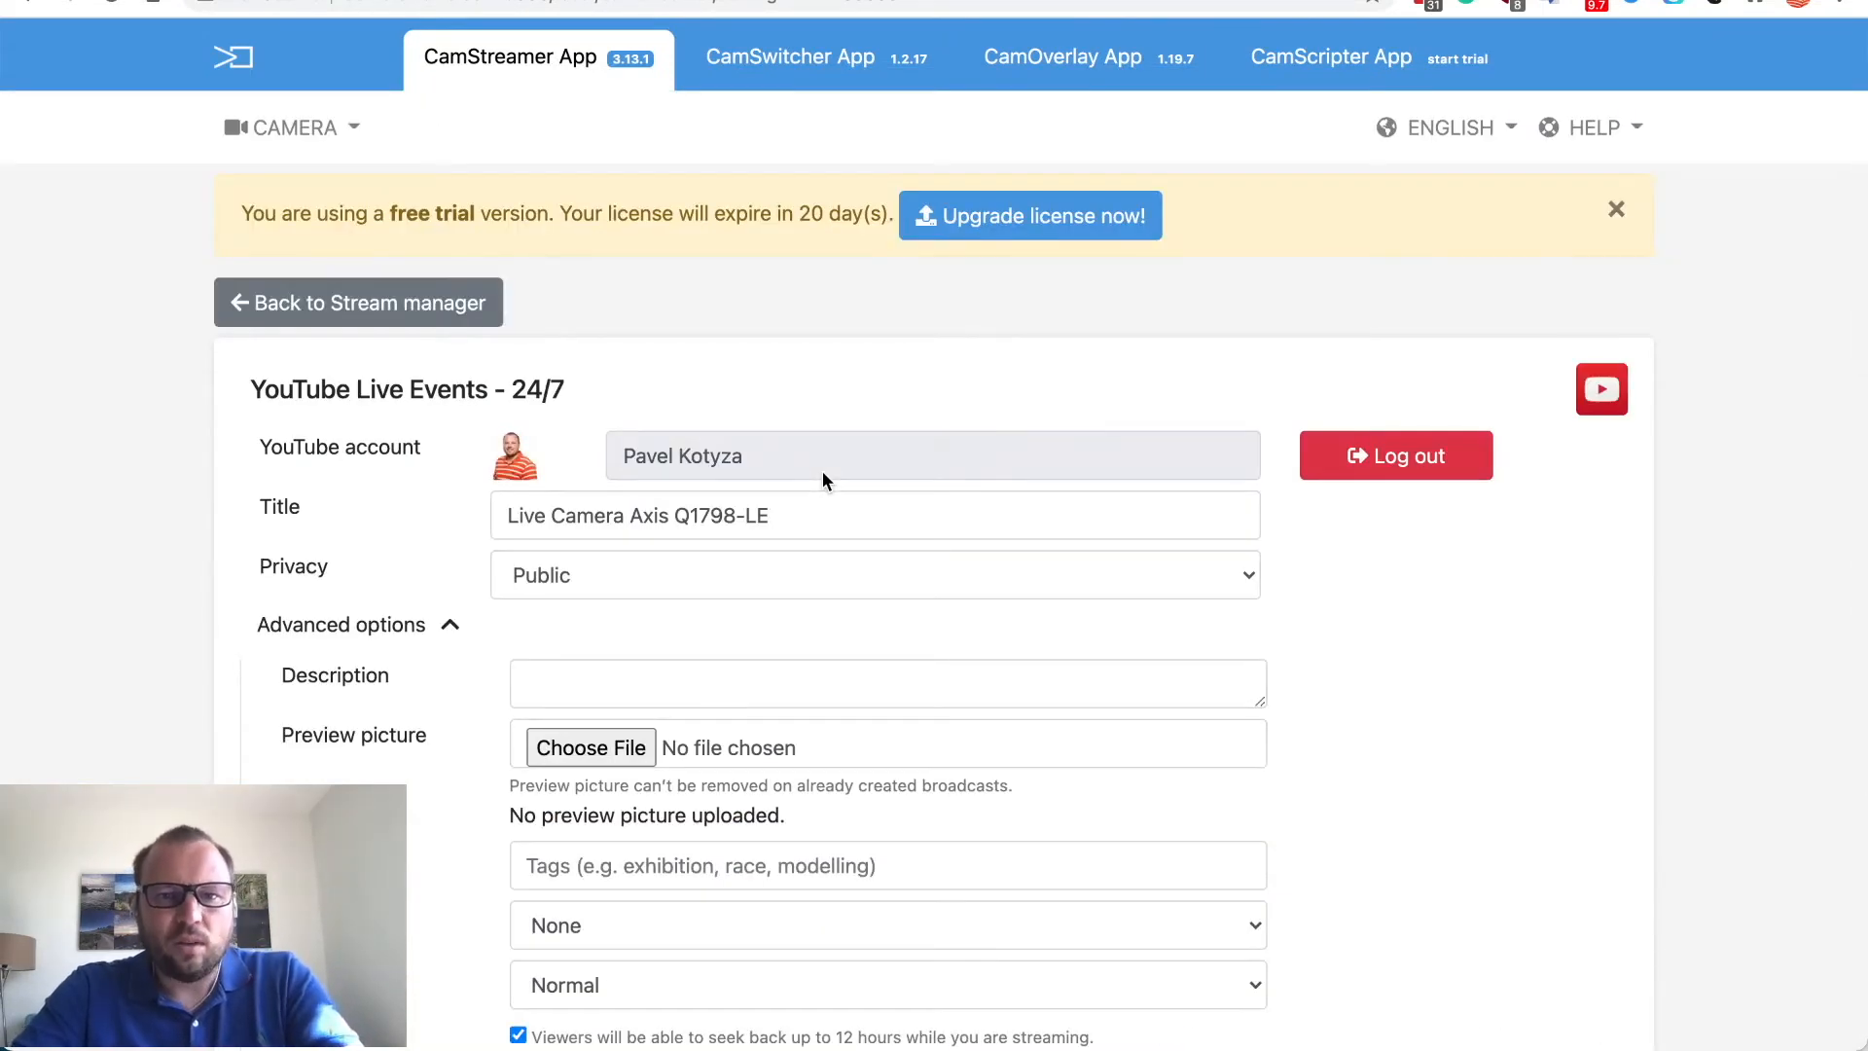
scroll(821, 472, "down", 3)
scroll(821, 472, "down", 2)
scroll(821, 472, "down", 6)
scroll(821, 471, "down", 2)
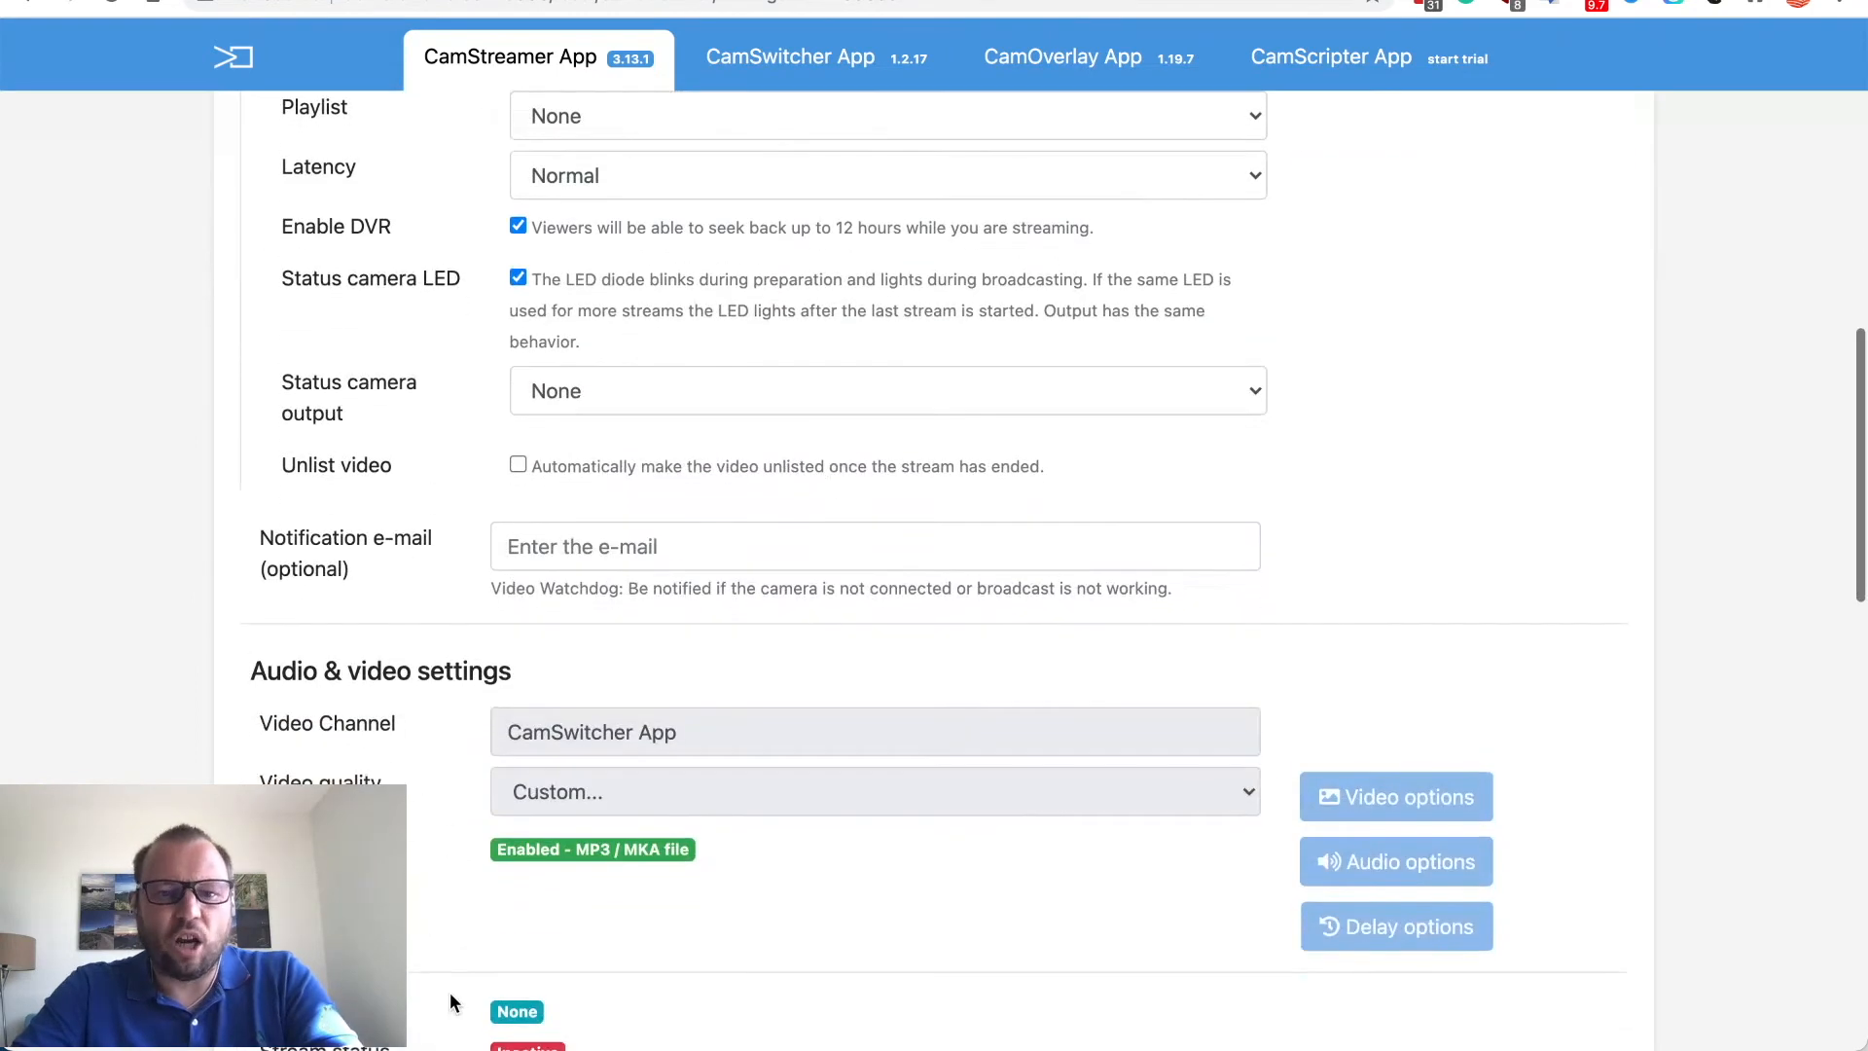
scroll(450, 990, "down", 3)
left_click(538, 820)
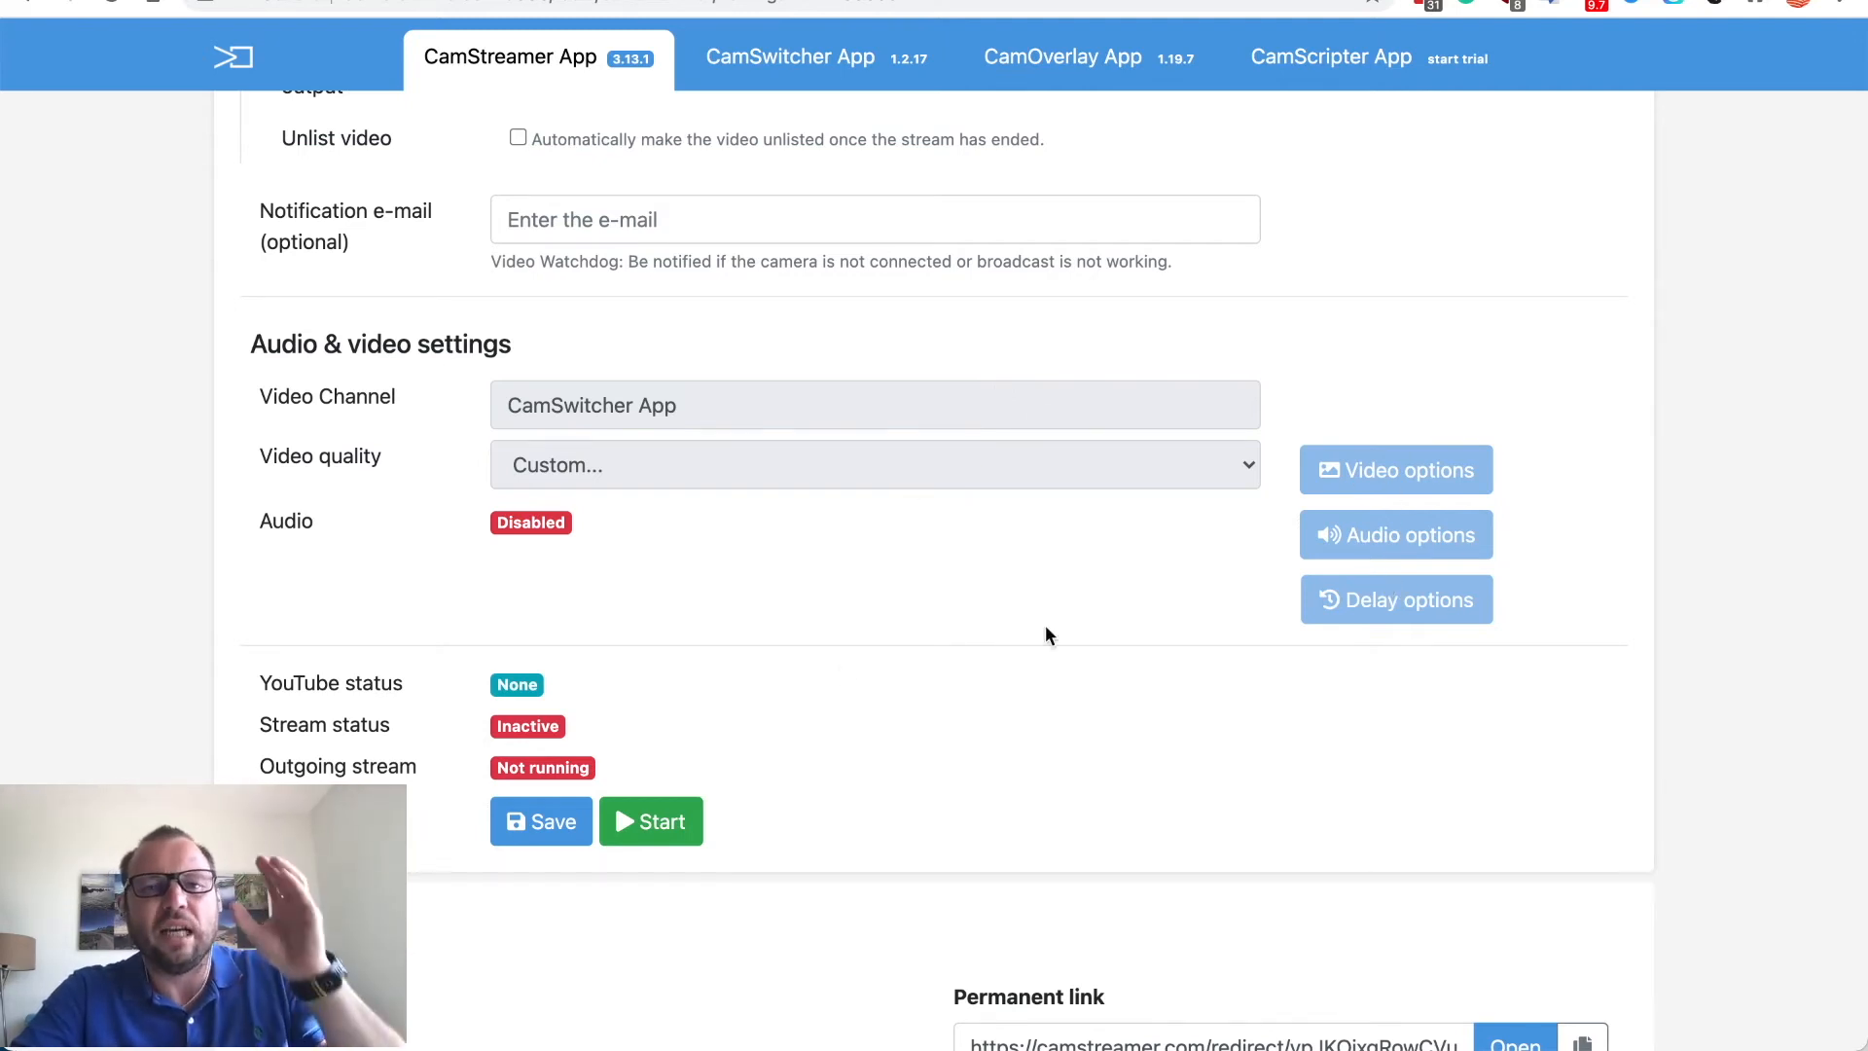
Step: Start the 24/7 stream and wait for YouTube to go live
left_click(647, 829)
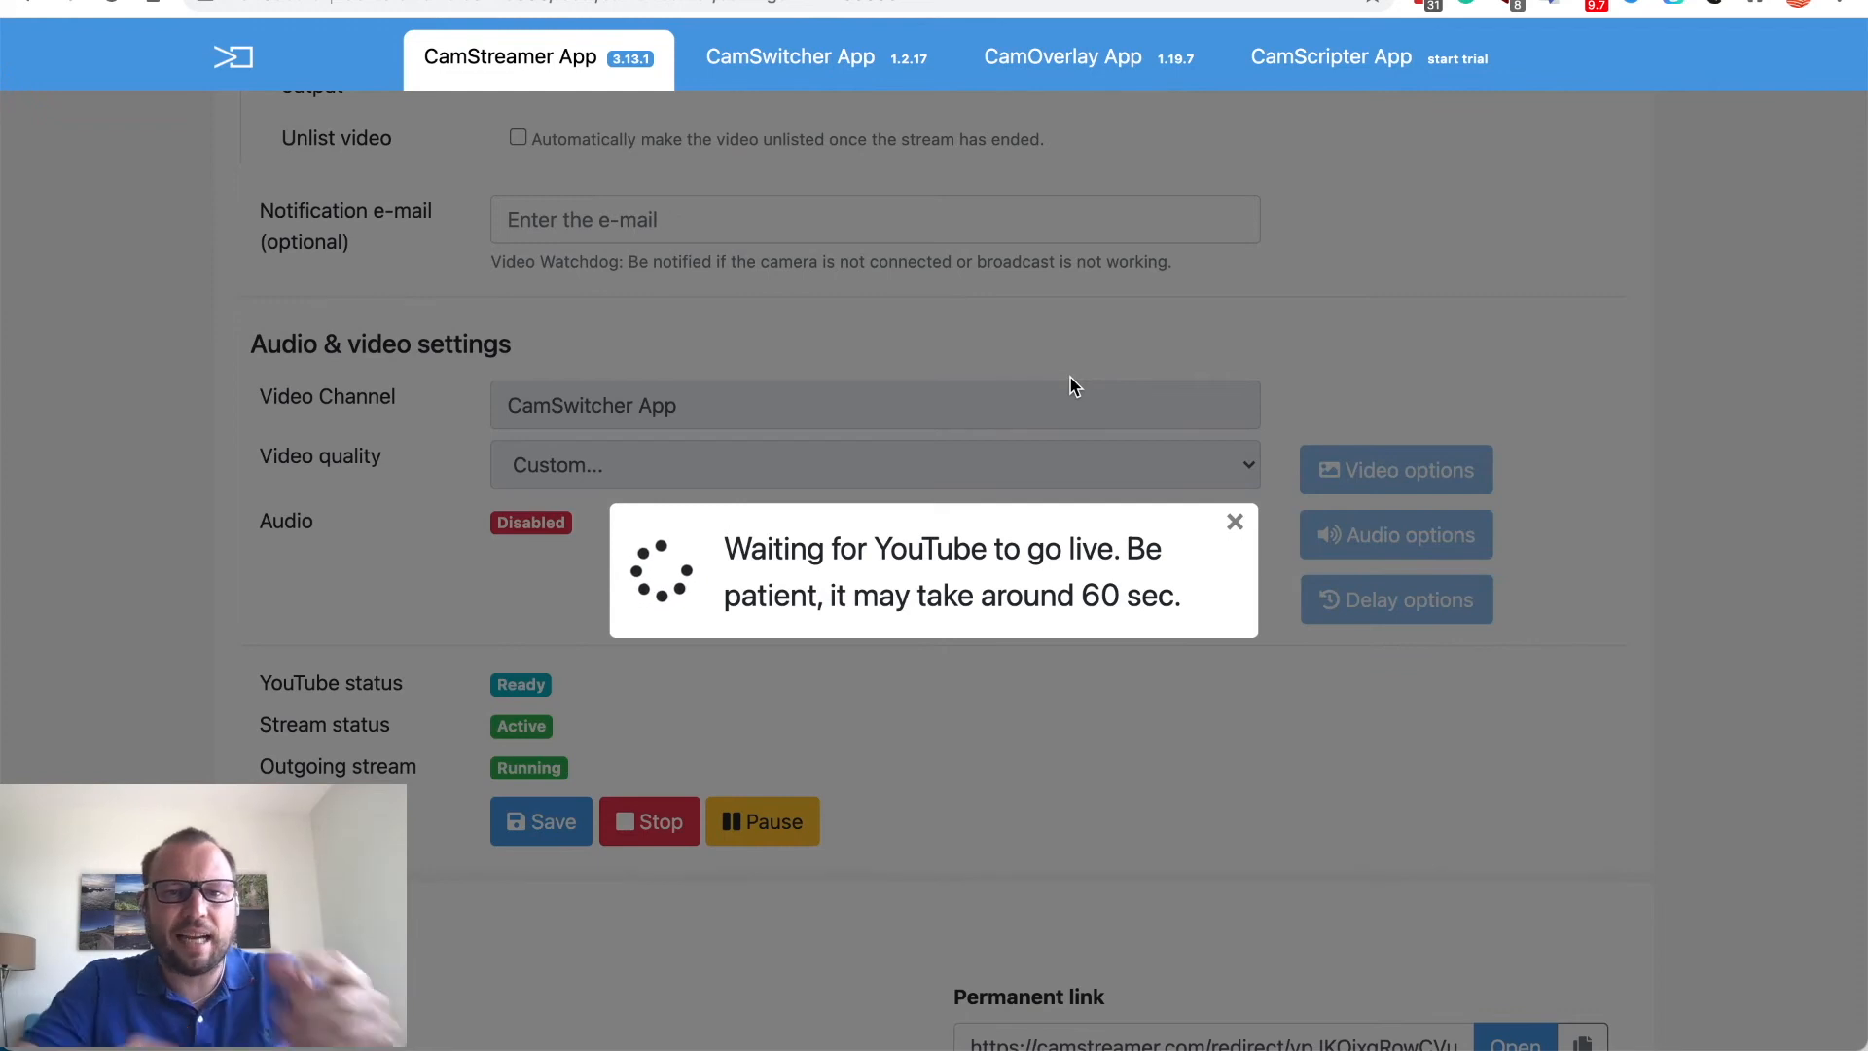
Step: Watch the YouTube live broadcast via the pasted permanent link, then return to CamSwitcher
key("ctrl+t")
key("ctrl+v")
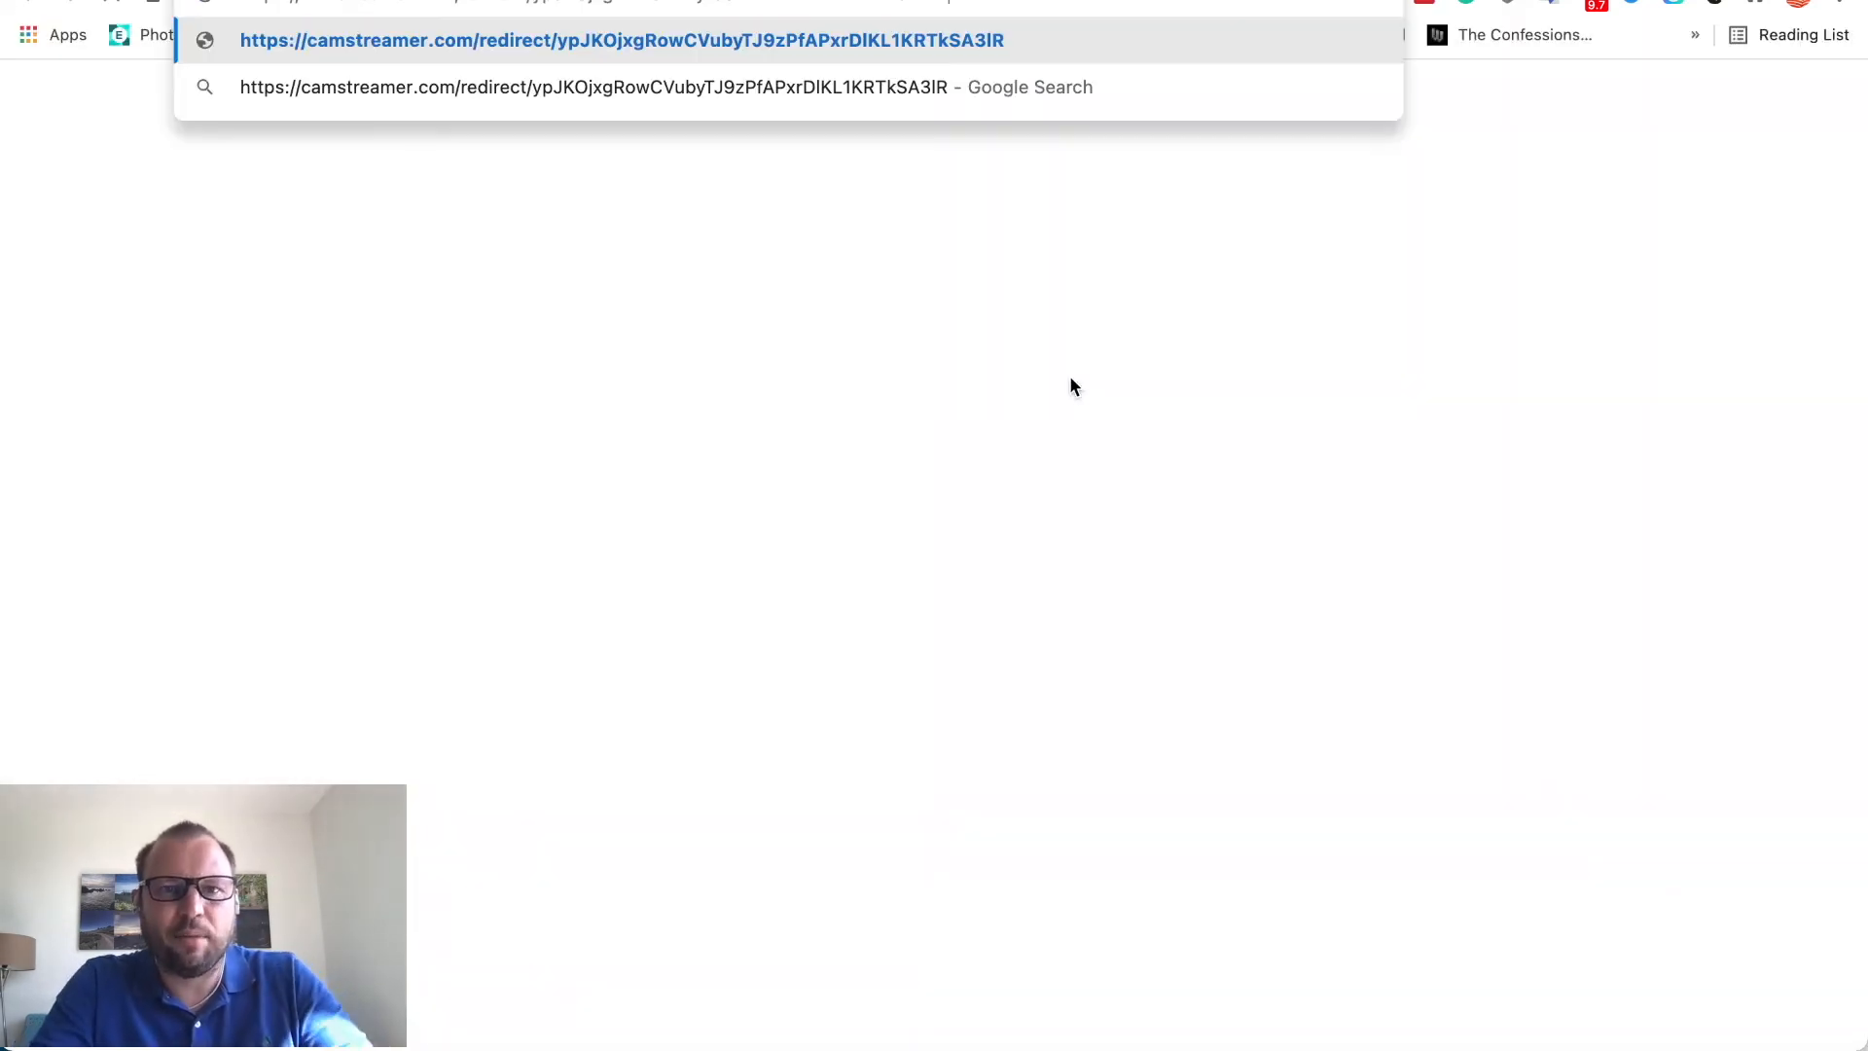
key("Return")
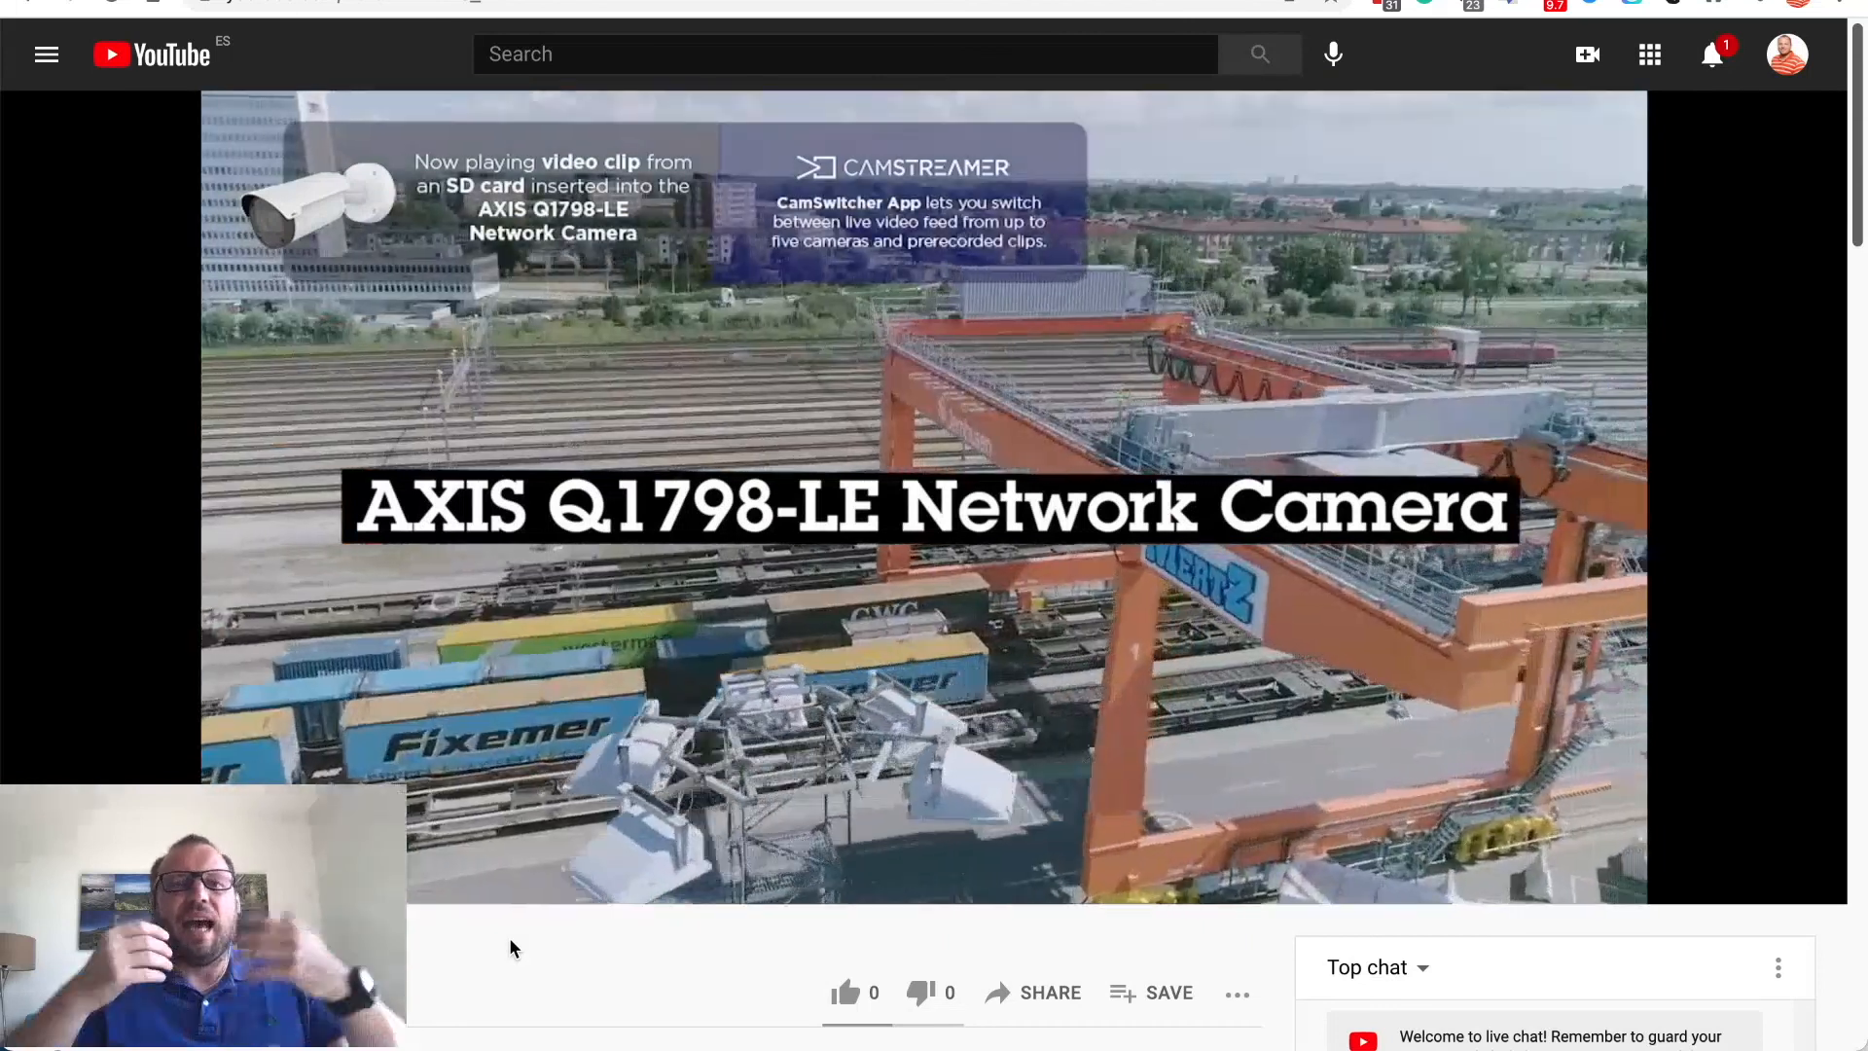
mouse_move(924, 496)
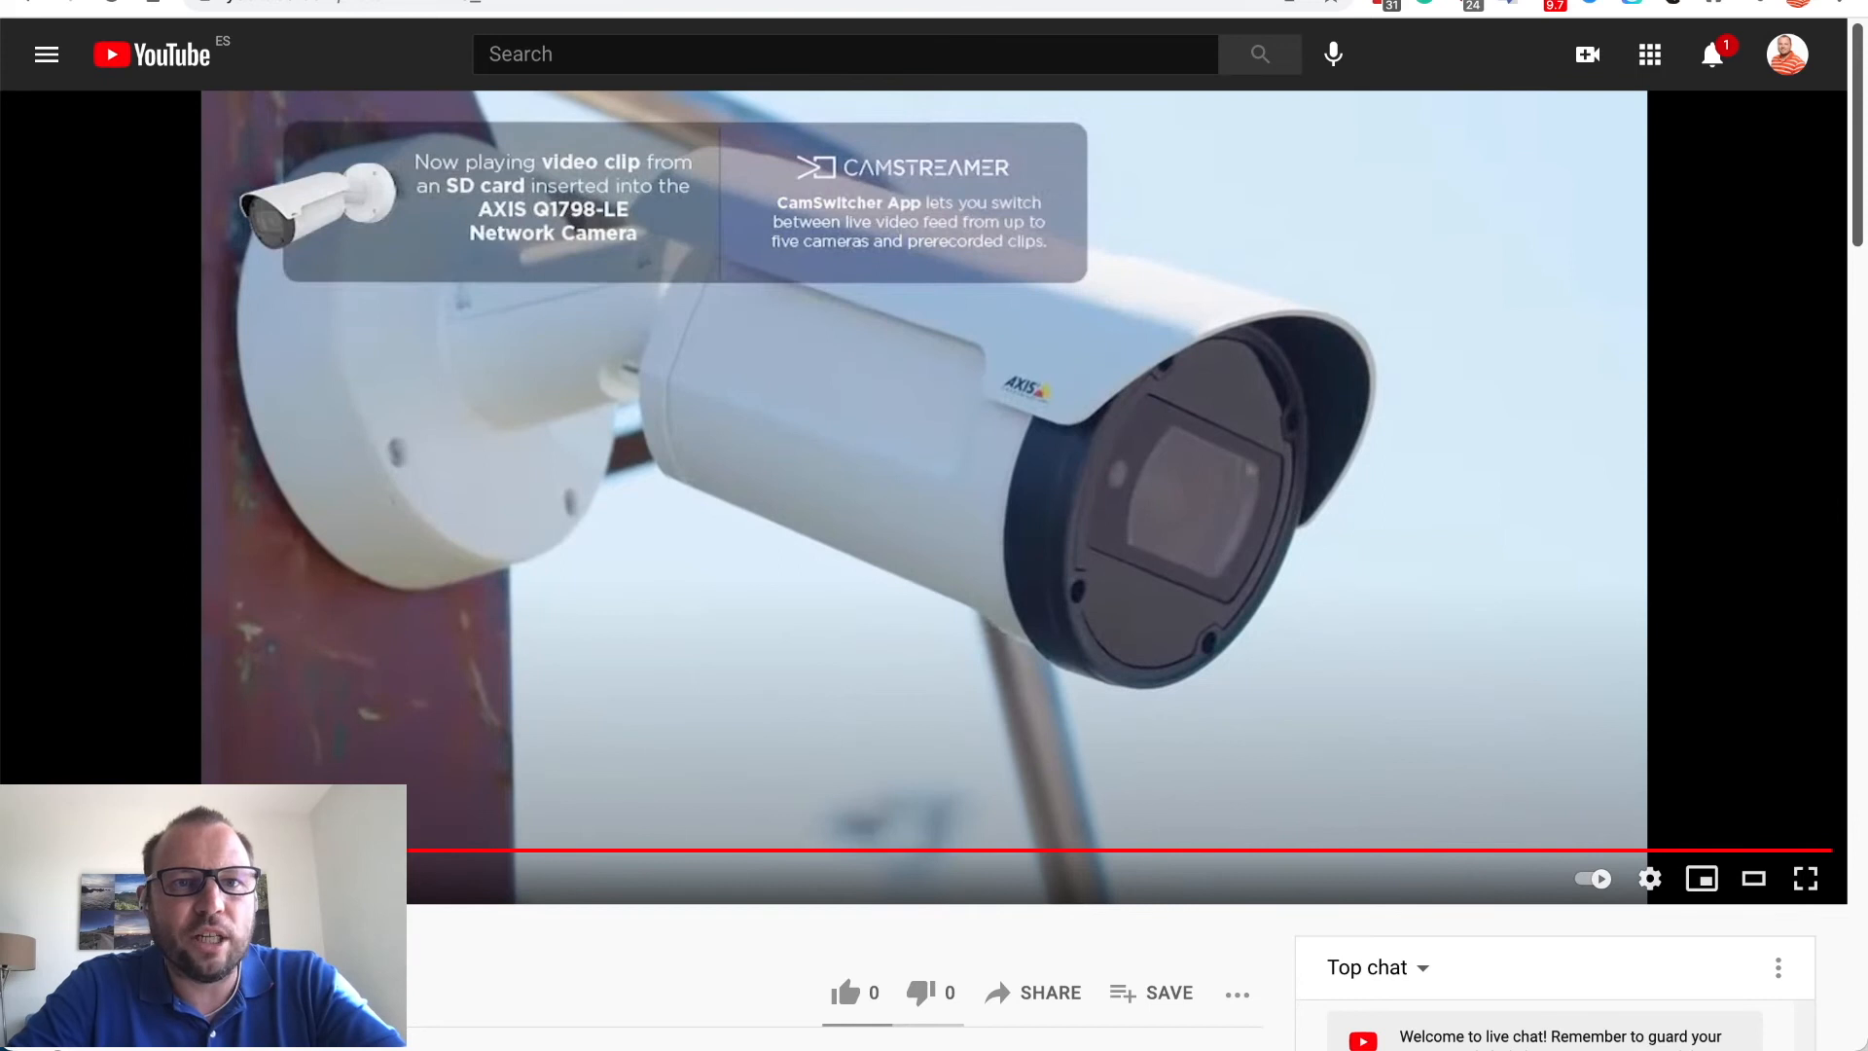
key("ctrl+Tab")
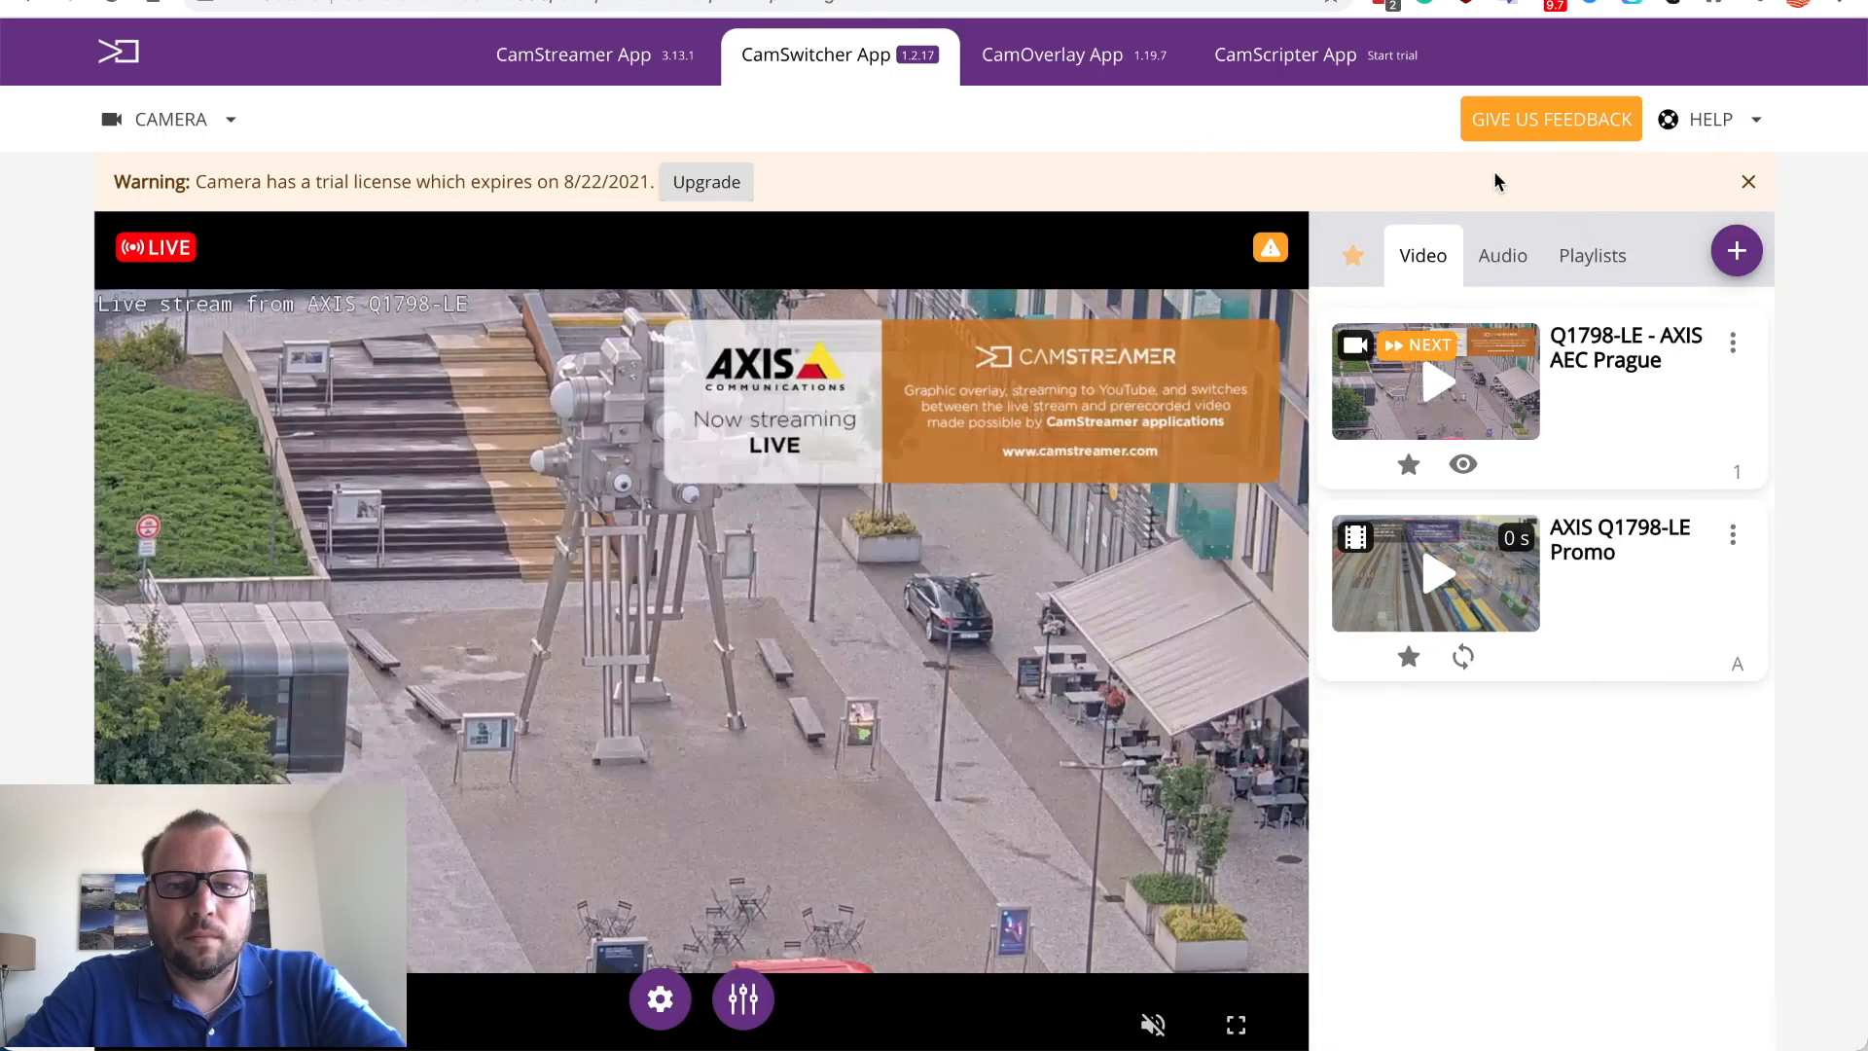
Step: Edit Demo Playlist from the Playlists list and leave its loop toggle switched on
left_click(1596, 263)
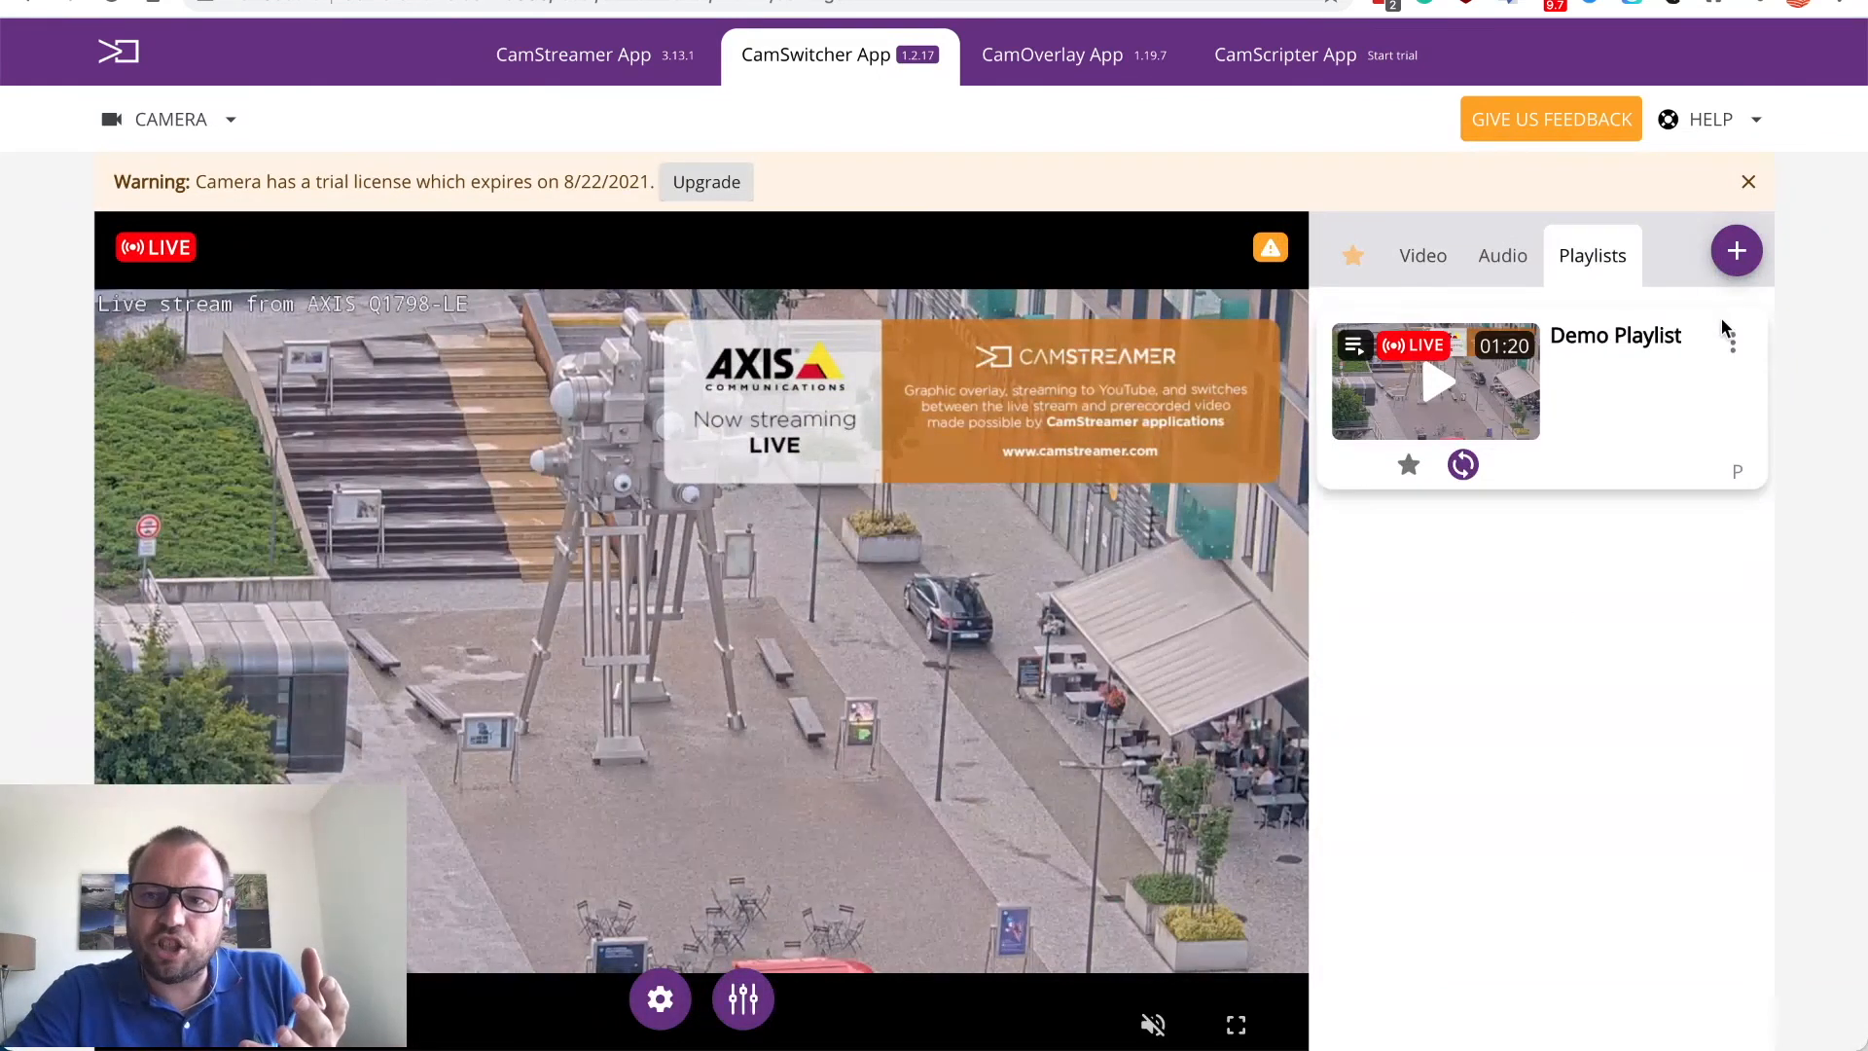
left_click(1730, 344)
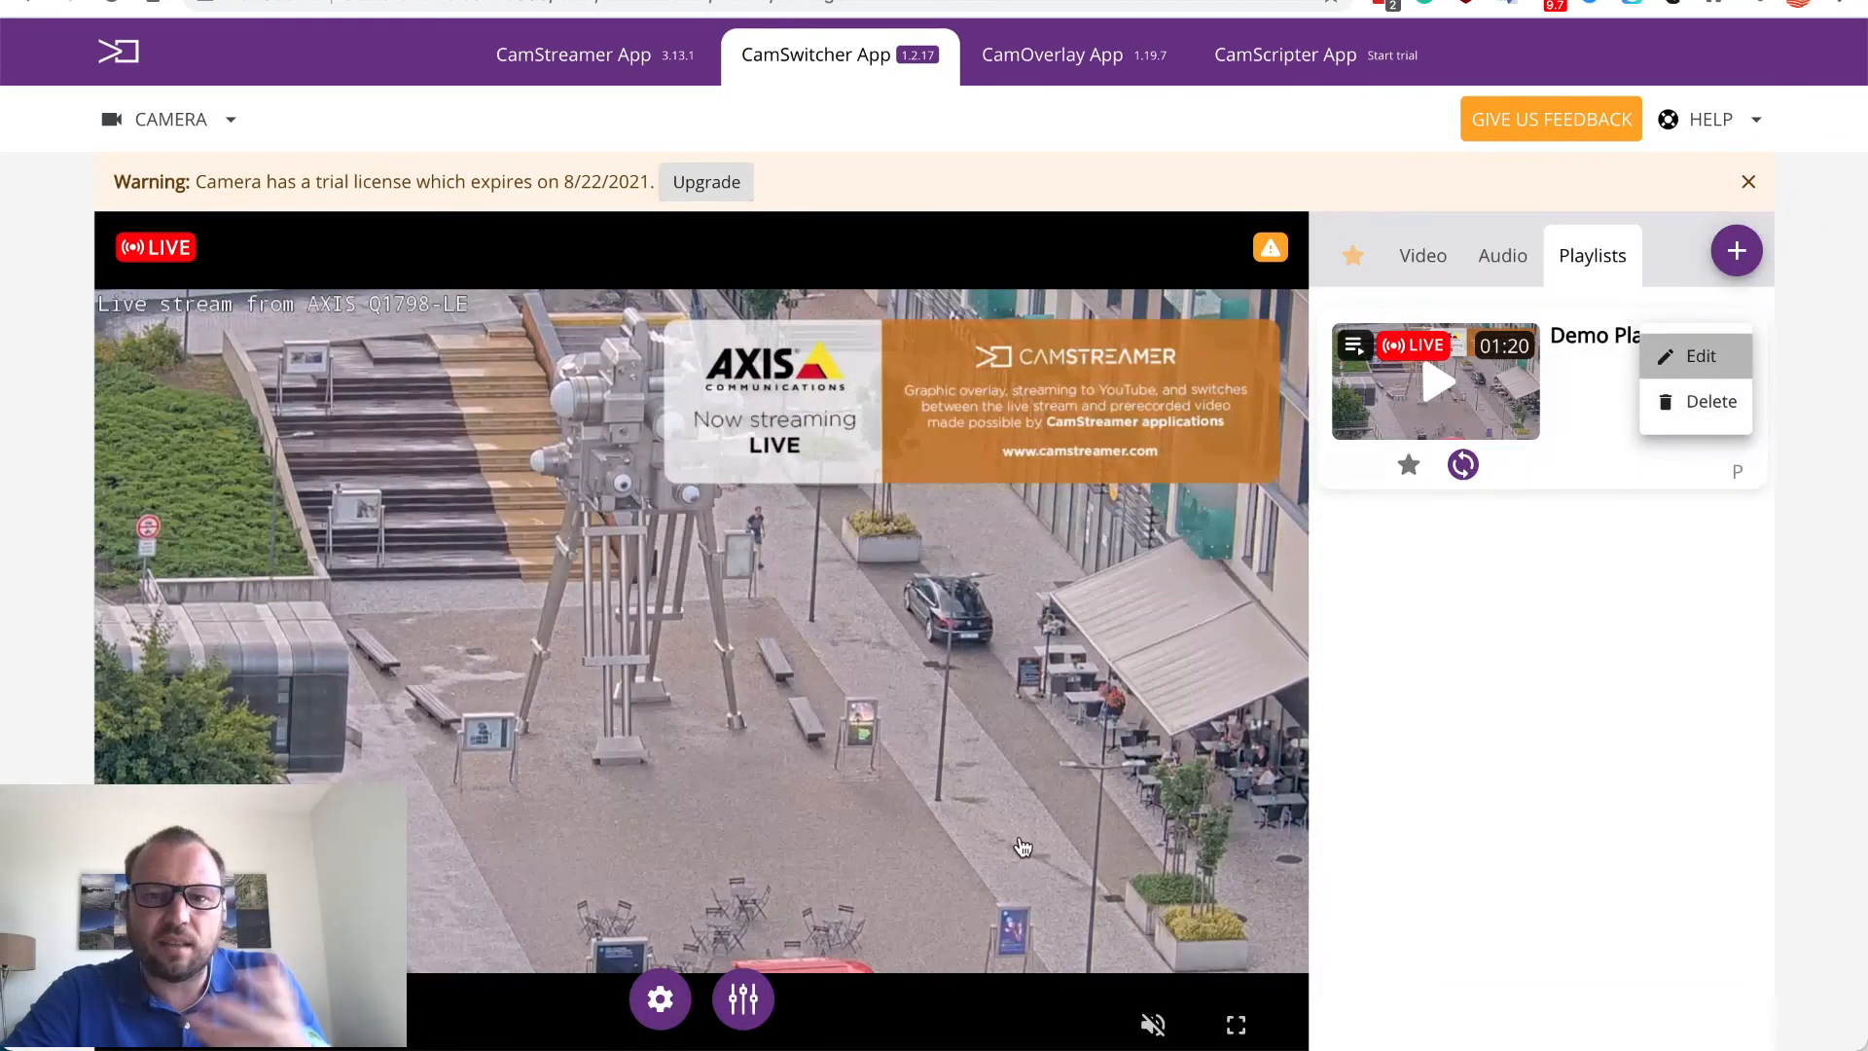
left_click(1704, 354)
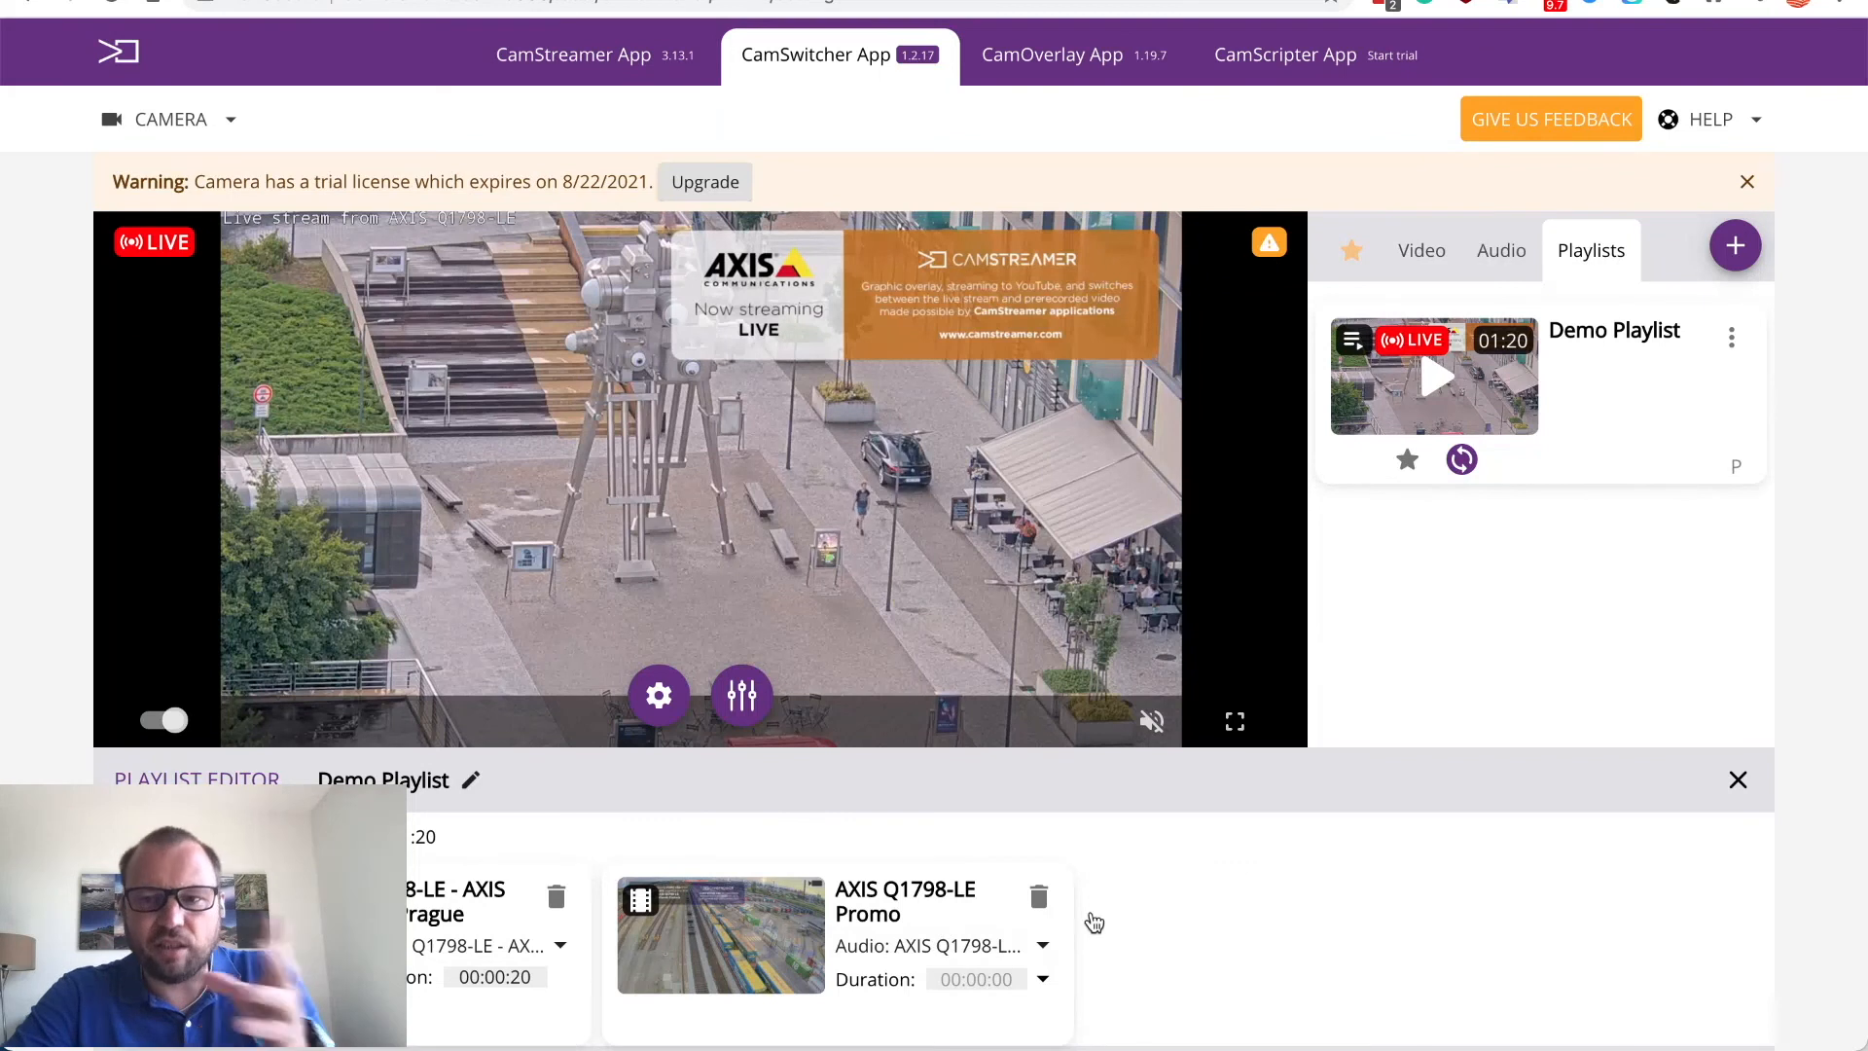
left_click(1461, 460)
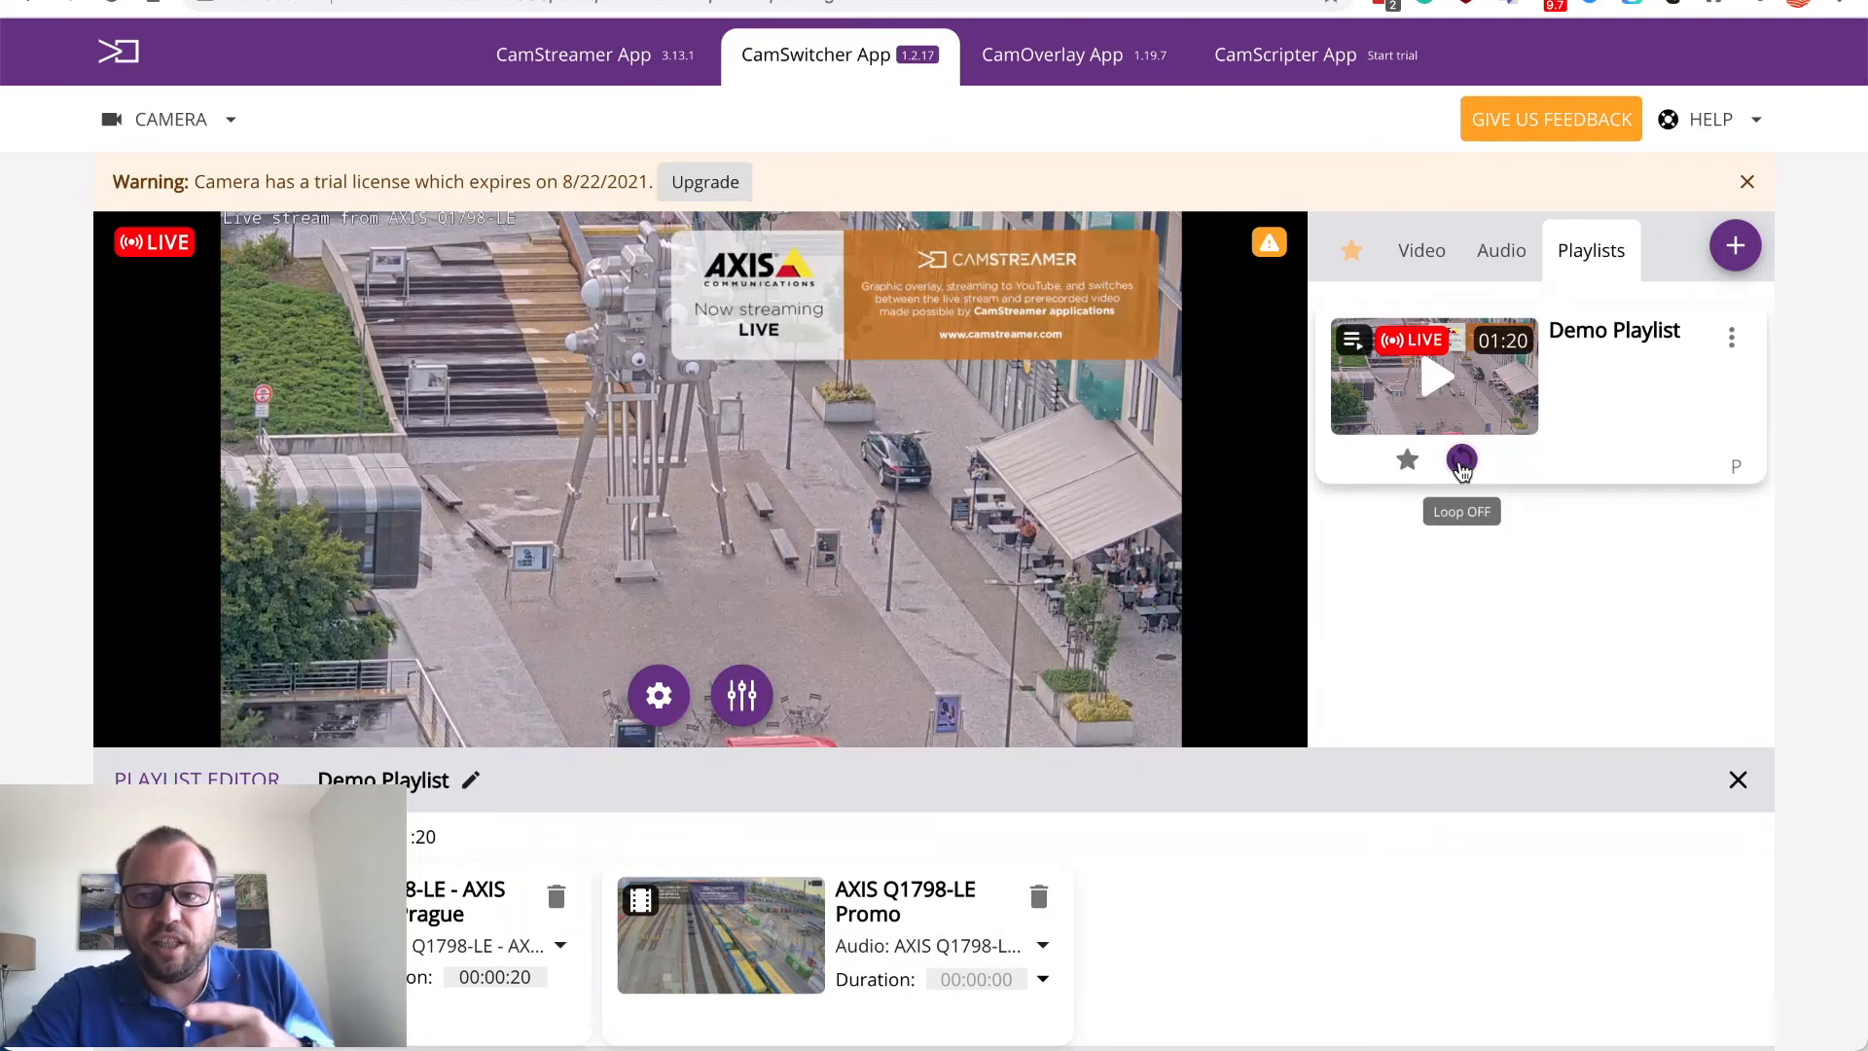
left_click(1461, 460)
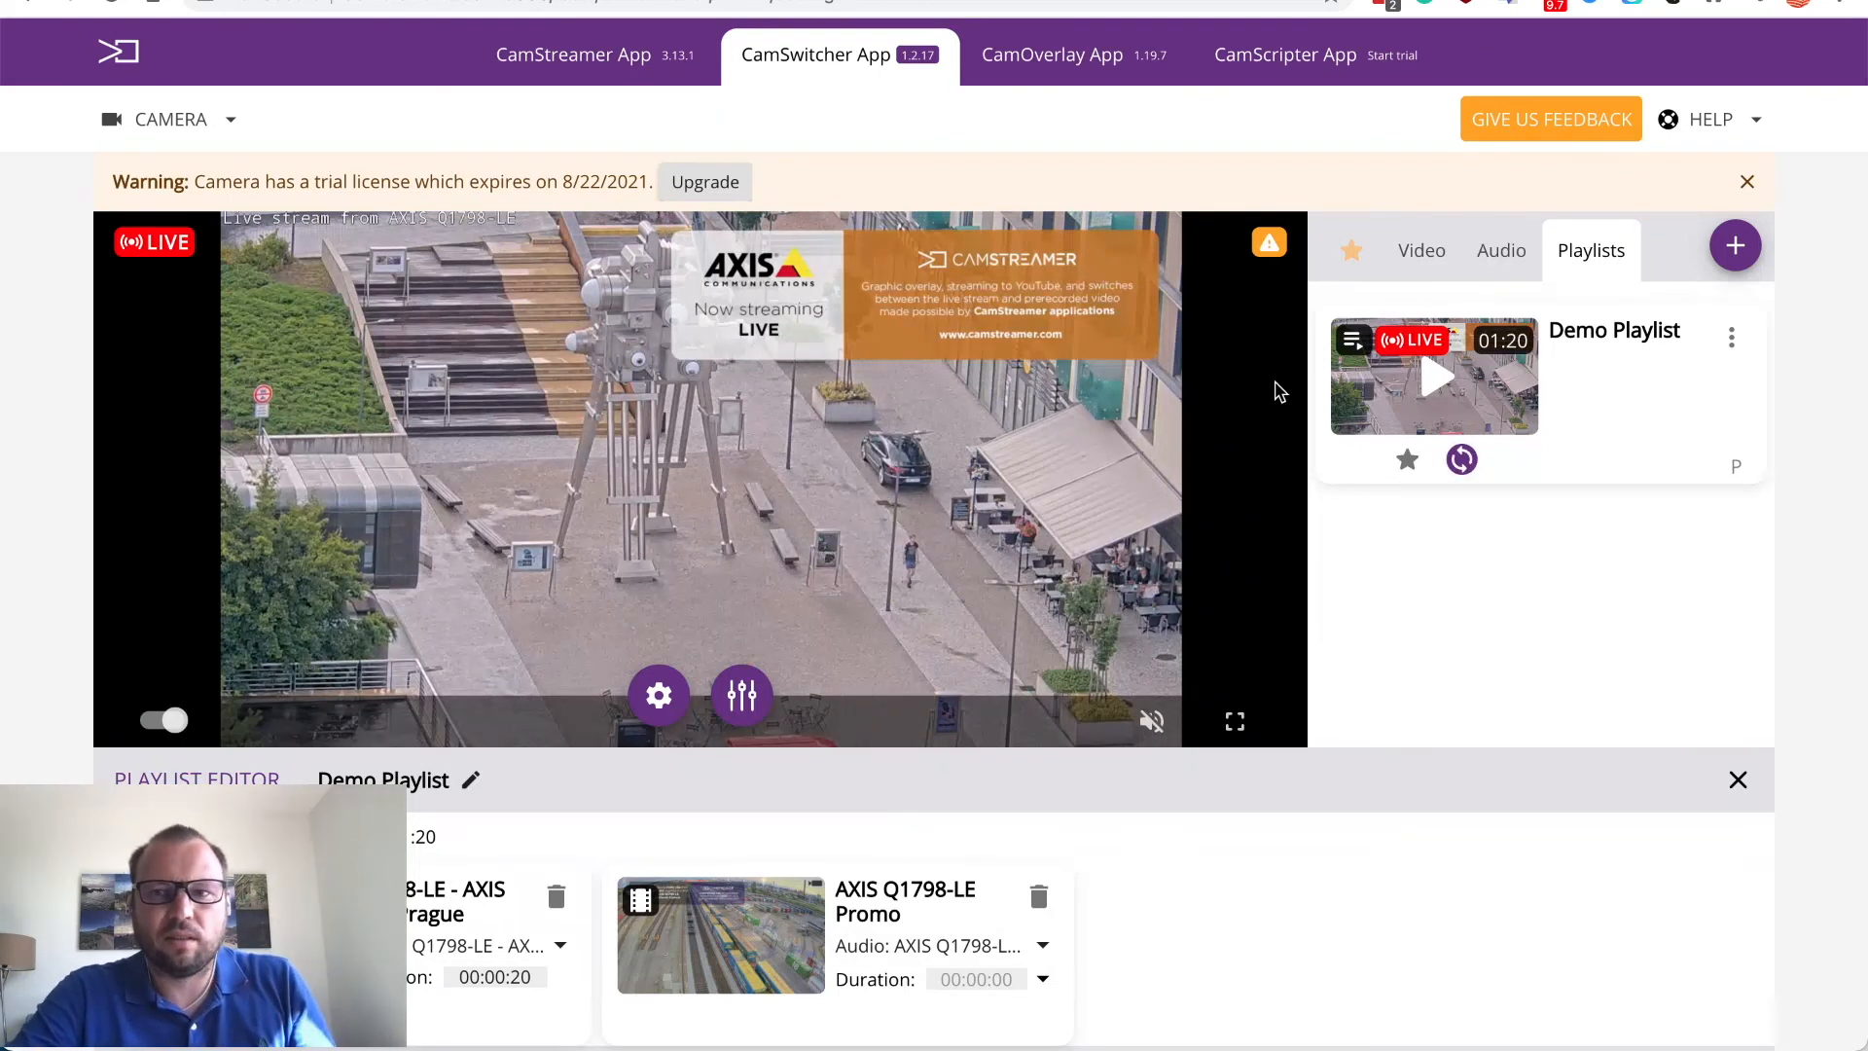